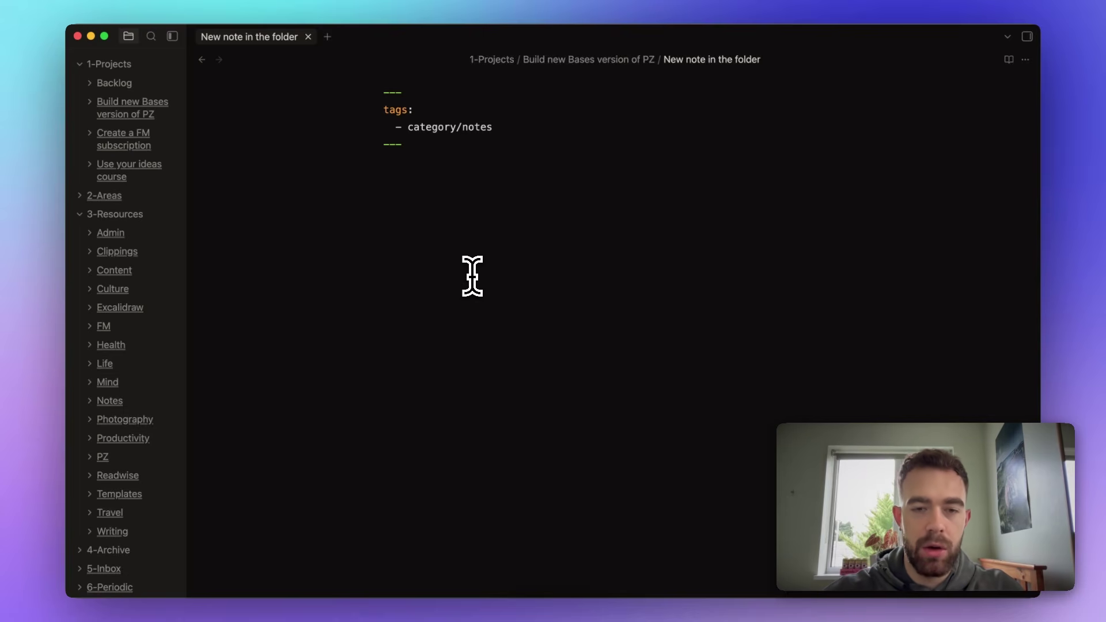
Step: Inspect the note "New note in the folder" in editing and reading views and return to the "Build new Bases version of PZ" note
key(super+e)
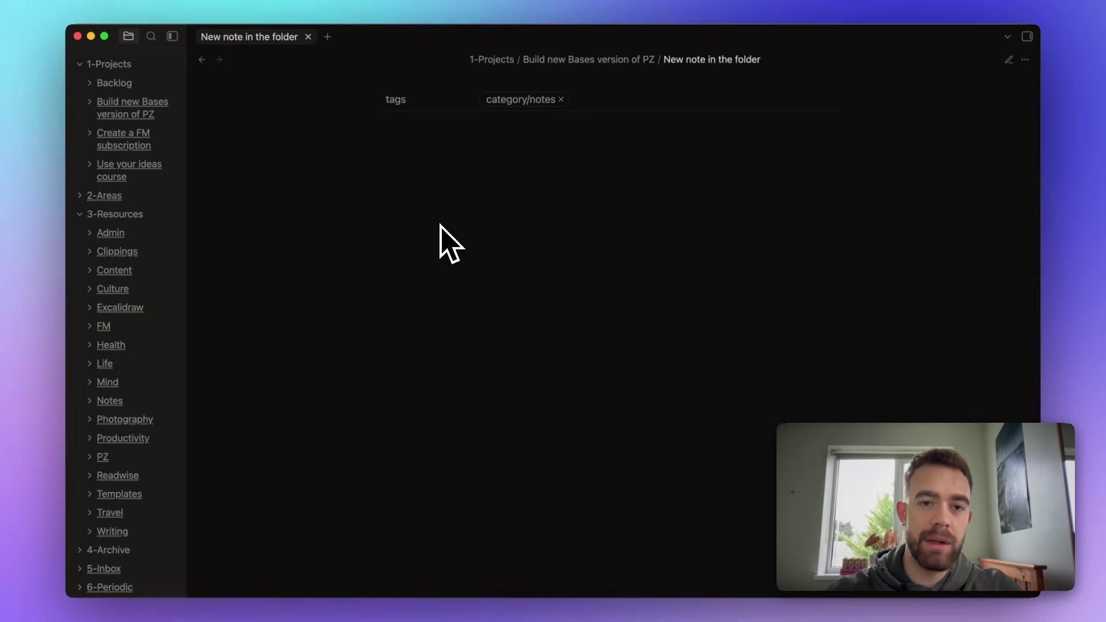
key(super+e)
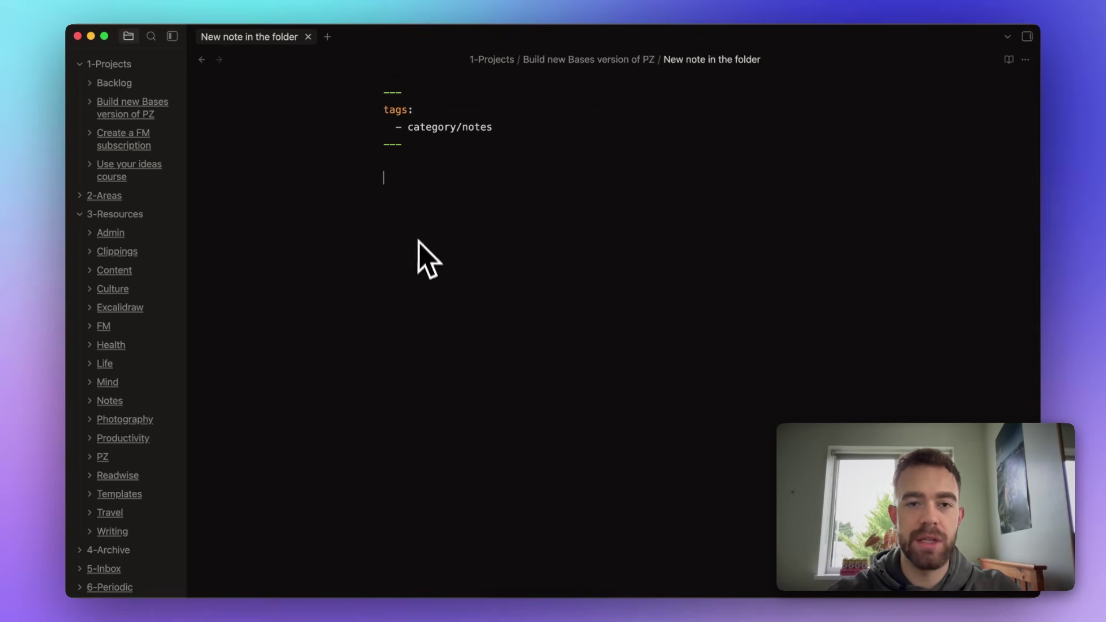
key(super+e)
key(super+alt+Left)
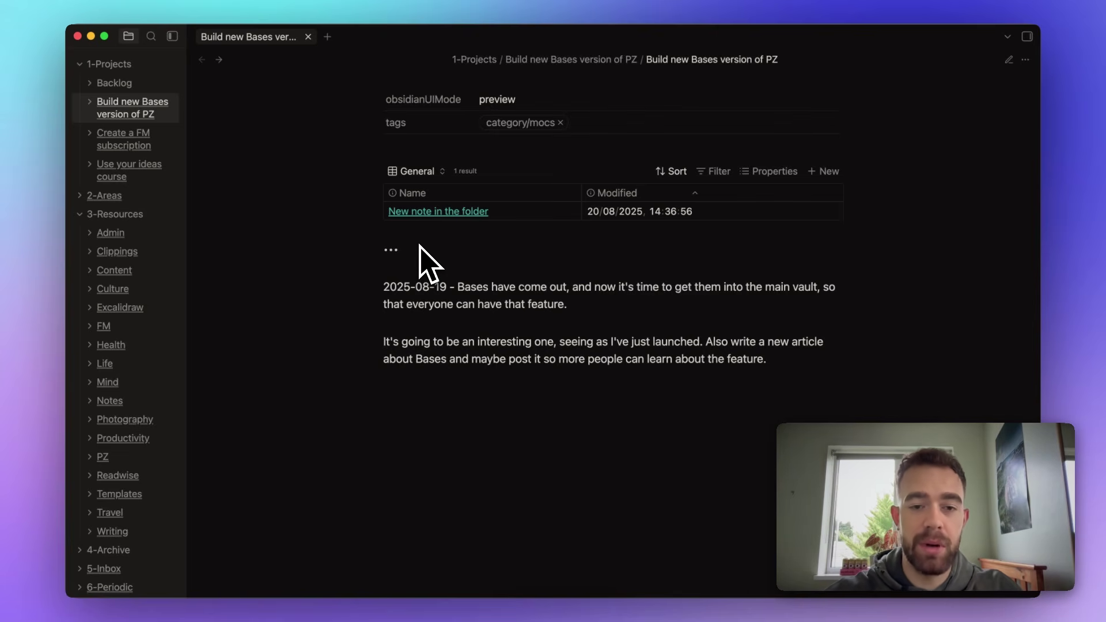
Step: Review the Bases entry among the core plugins and the Dataview entry among the community plugins in the settings
key(super+comma)
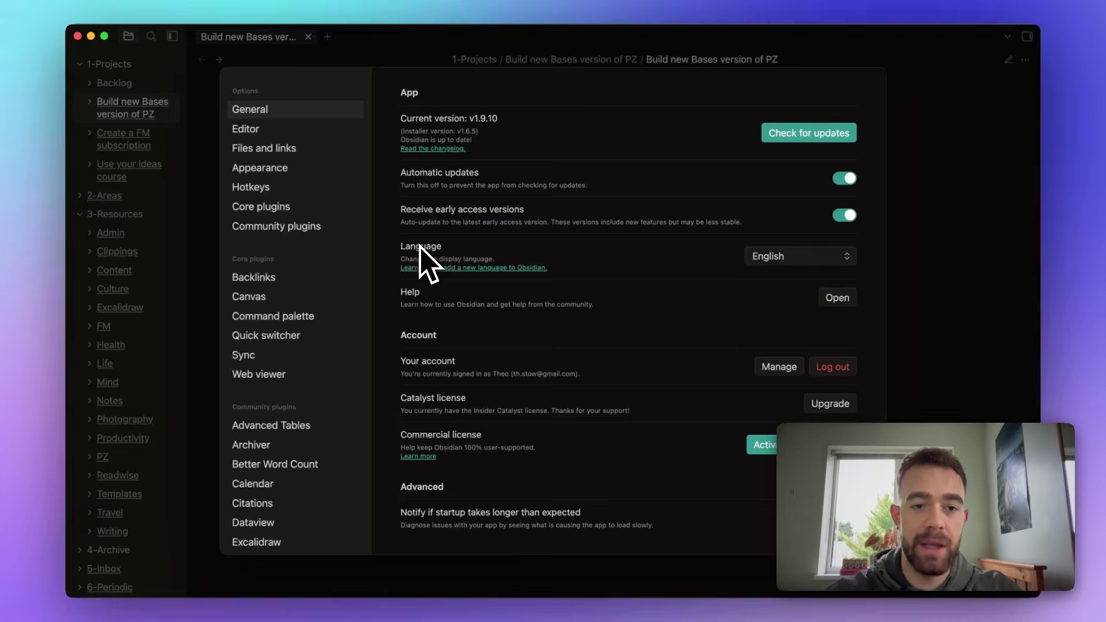
click(278, 213)
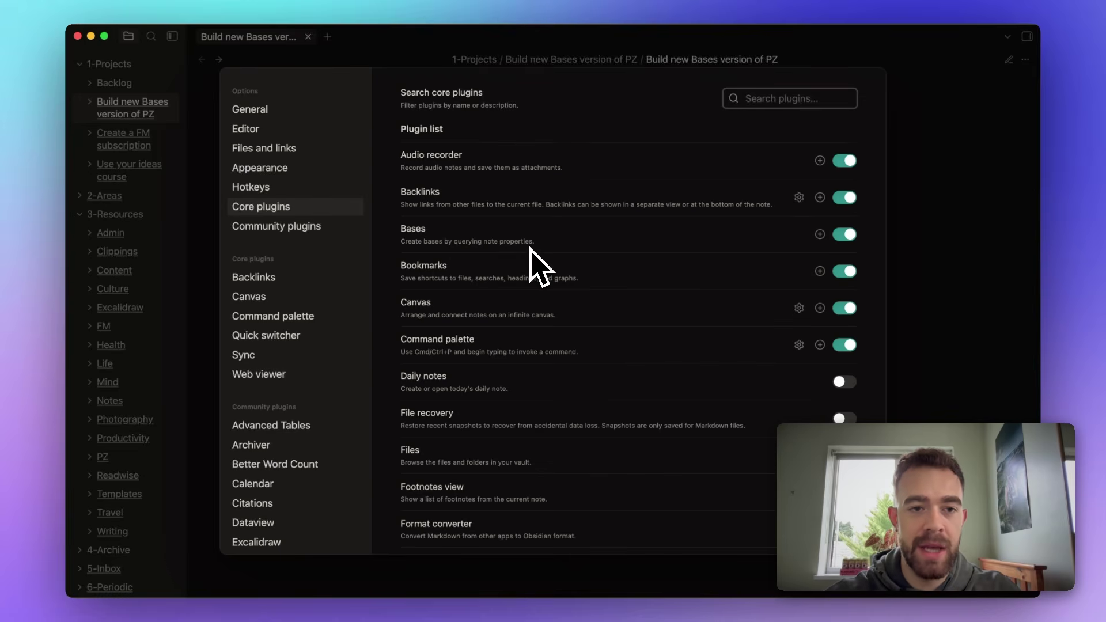
click(291, 228)
scroll(524, 295, down, 5)
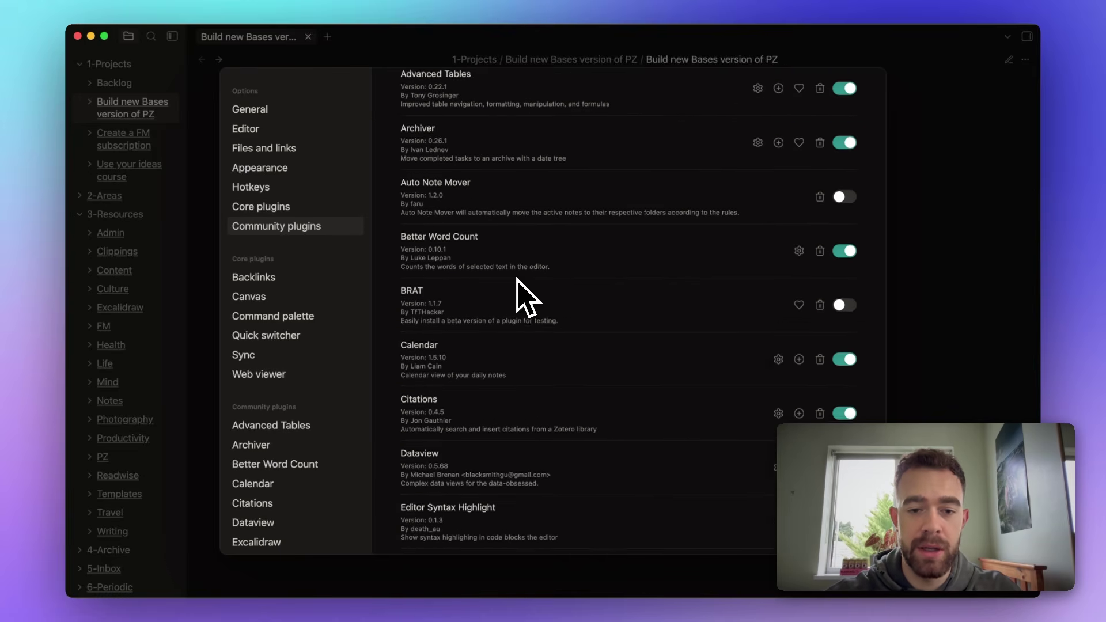
scroll(522, 293, down, 2)
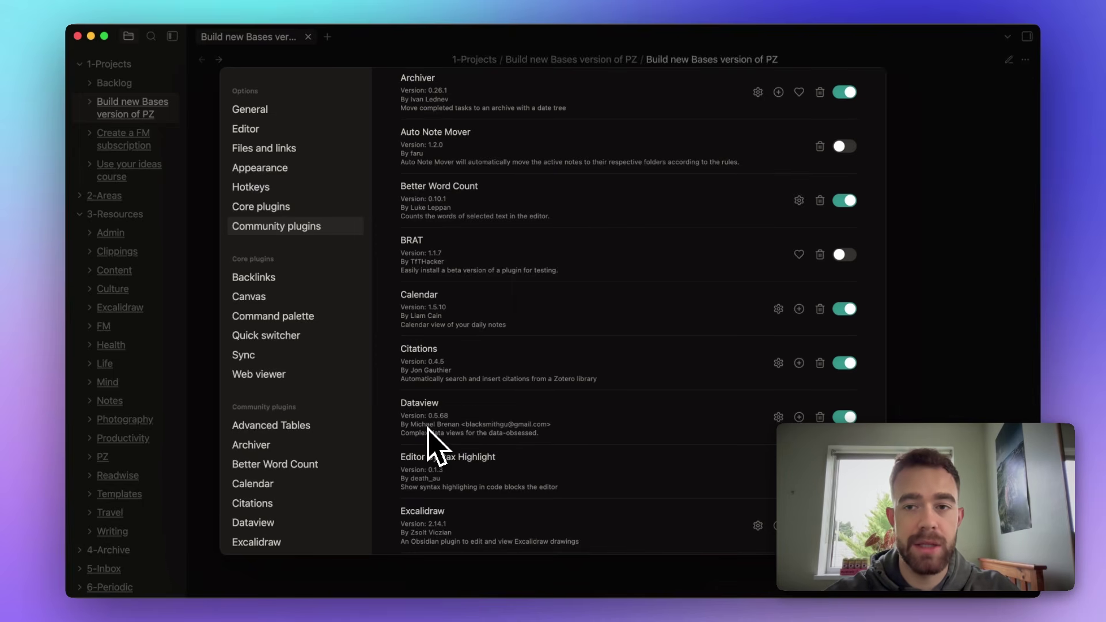
key(Escape)
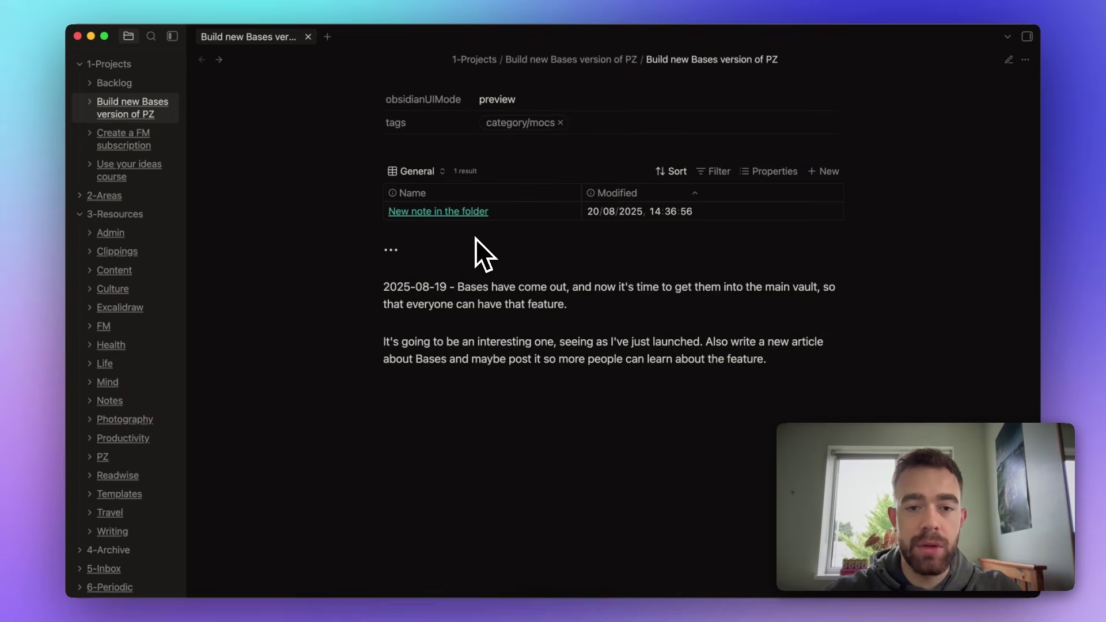
Step: Switch the project note to editing and start a dataview code block with a TABLE query below the embedded base
key(super+e)
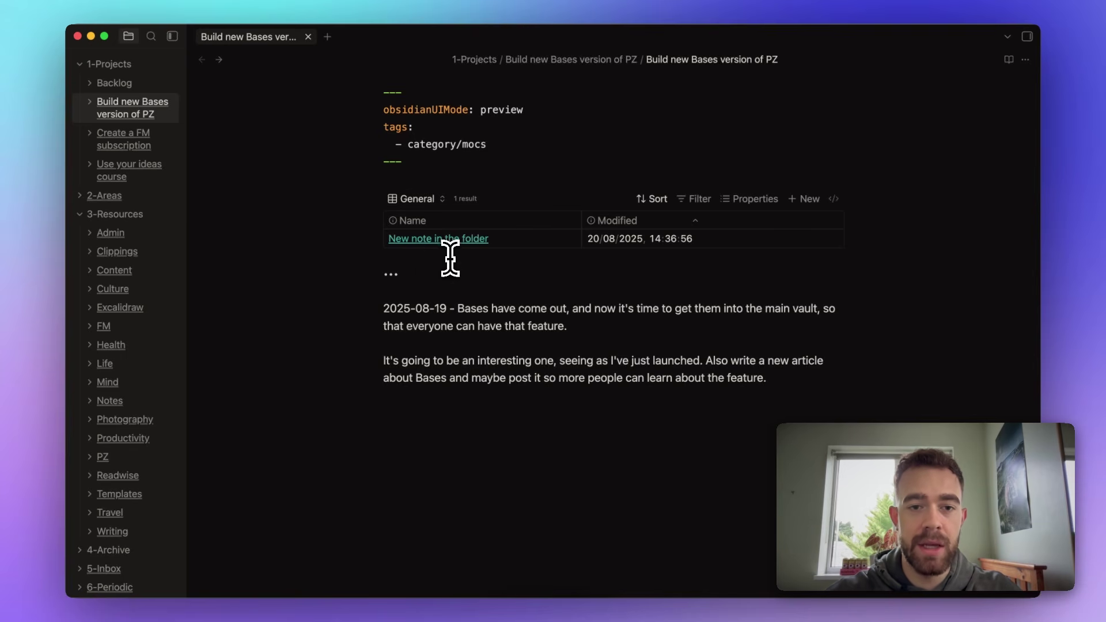
key(Return)
key(Return)
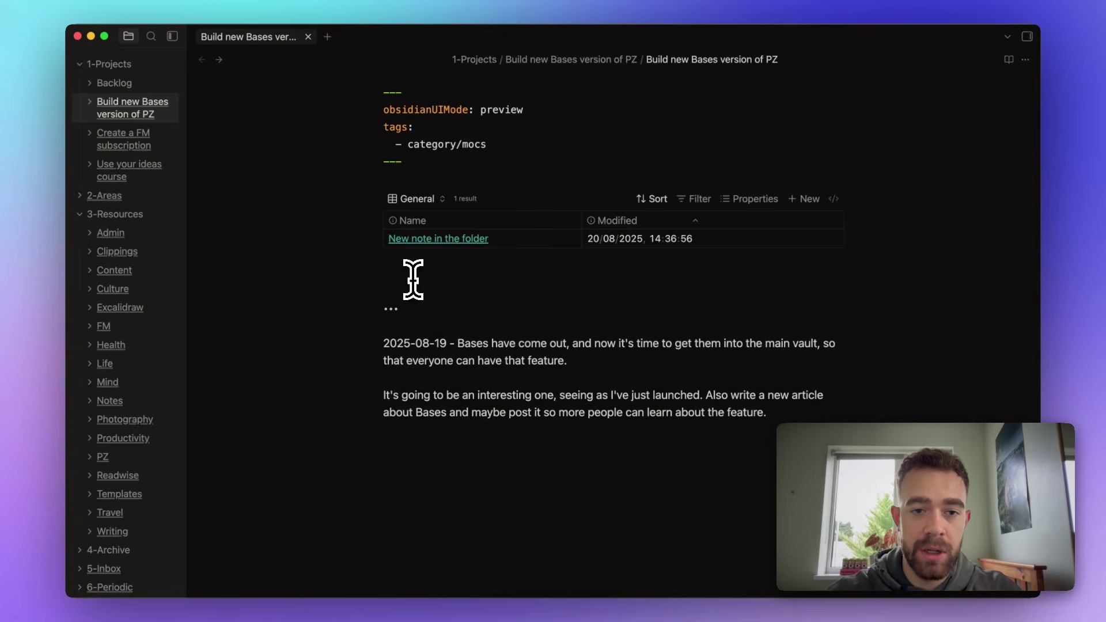
text(``)
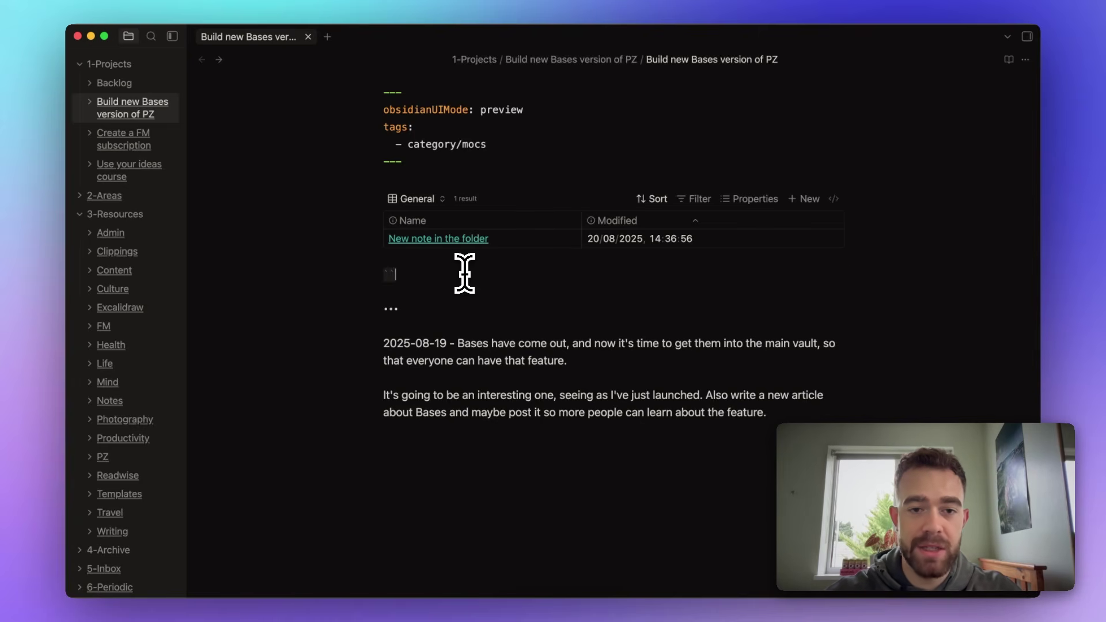
text(`dataview)
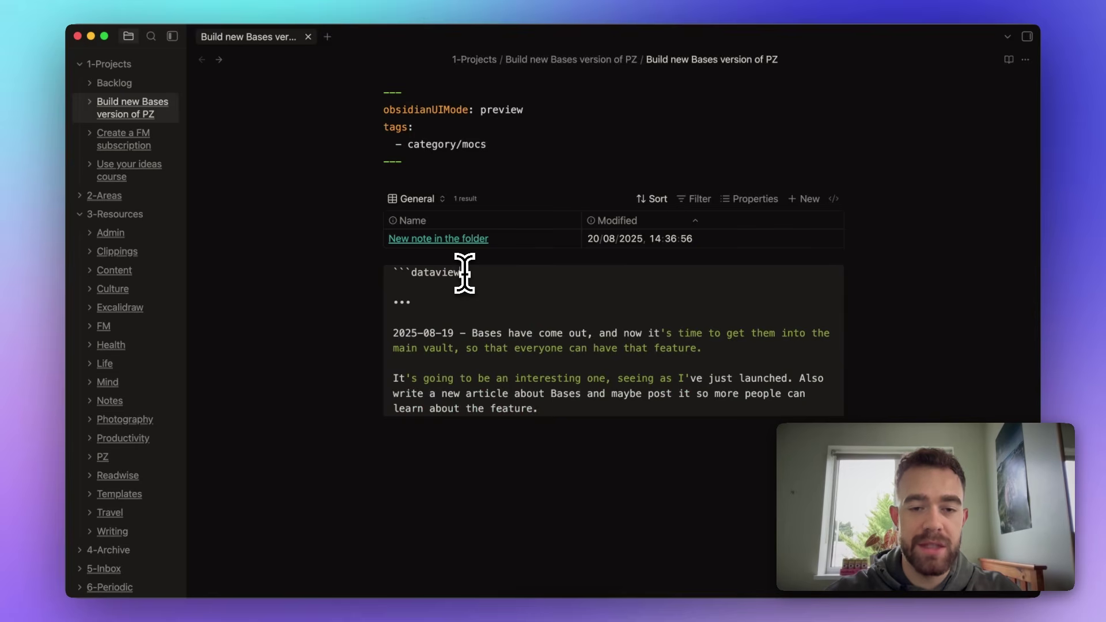
key(Return)
text(TABLE)
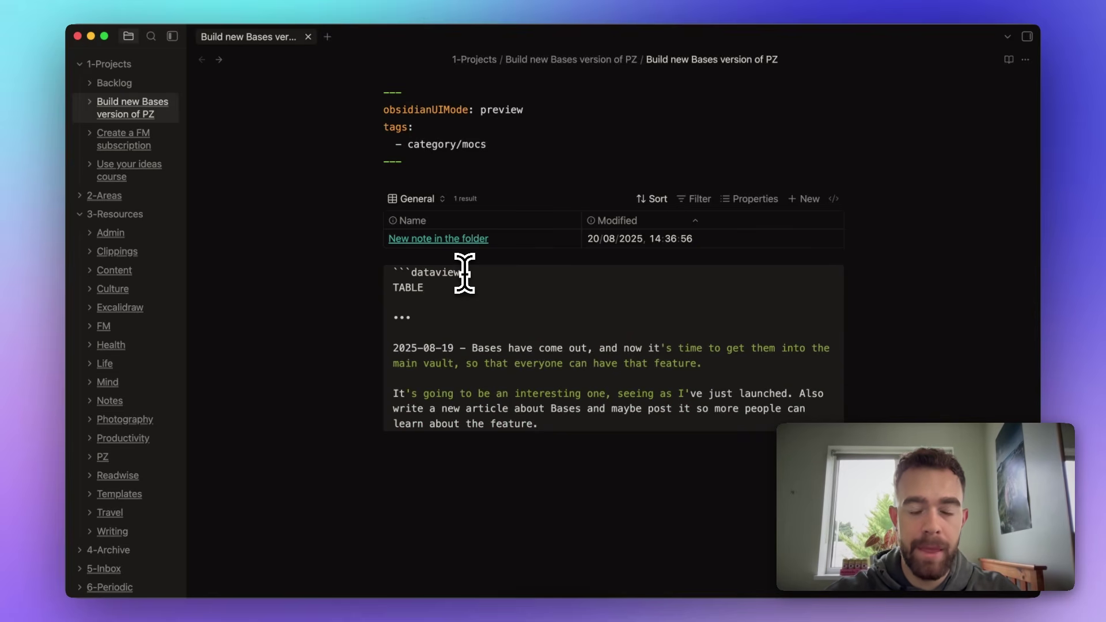
Step: Complete the dataview query with WHERE contains(file.folder, this.file.folder), close the code block and render it
key(Return)
text(WHERE)
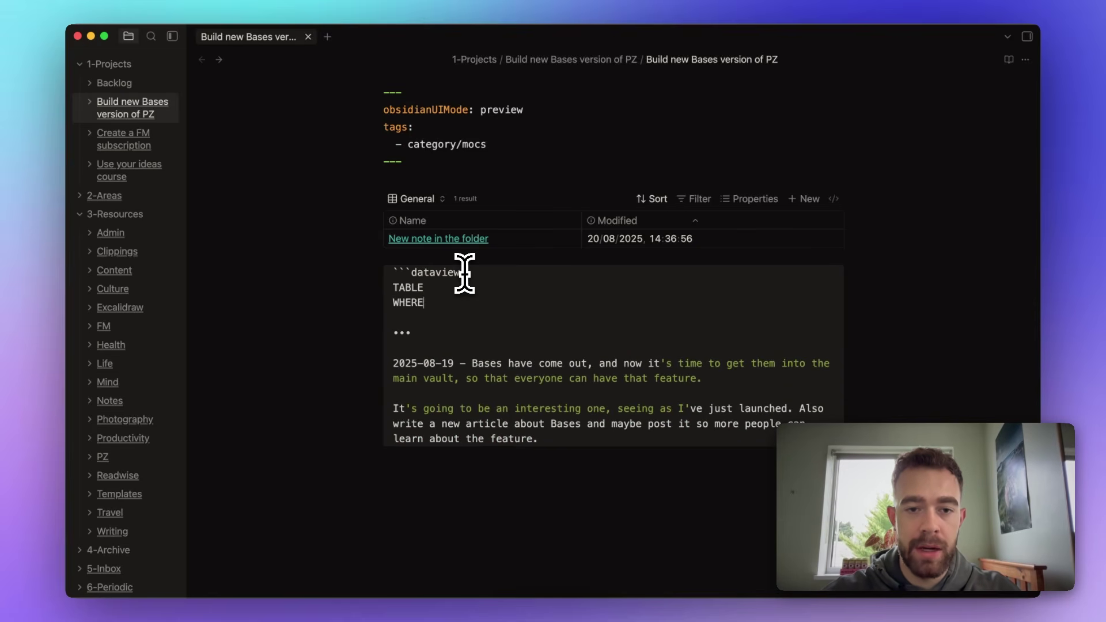
text( contains(file.fo)
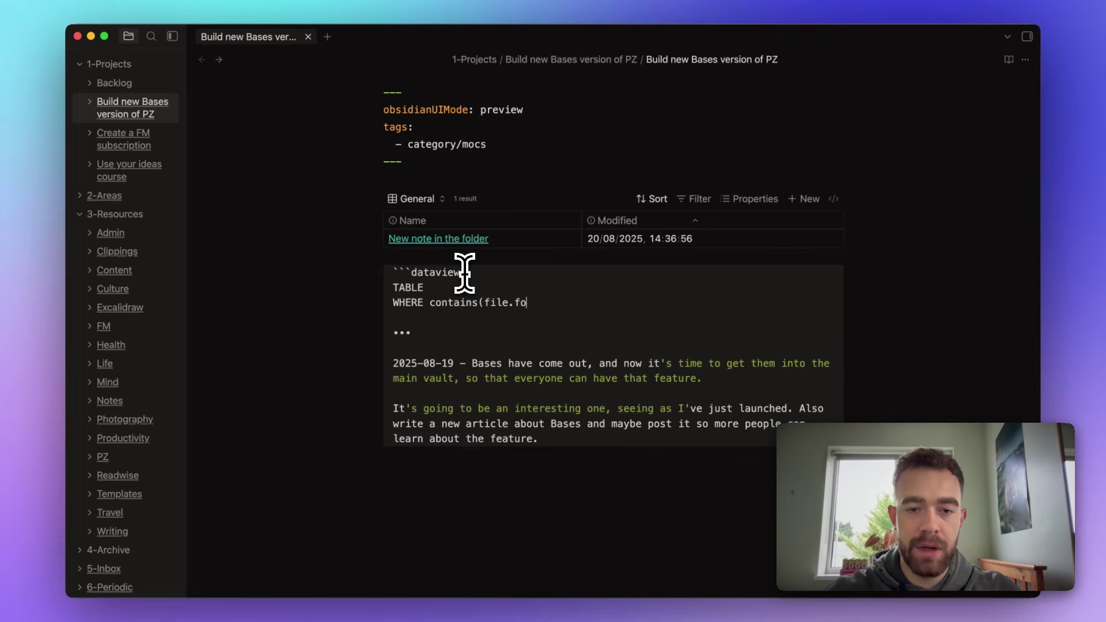
text(lder, is)
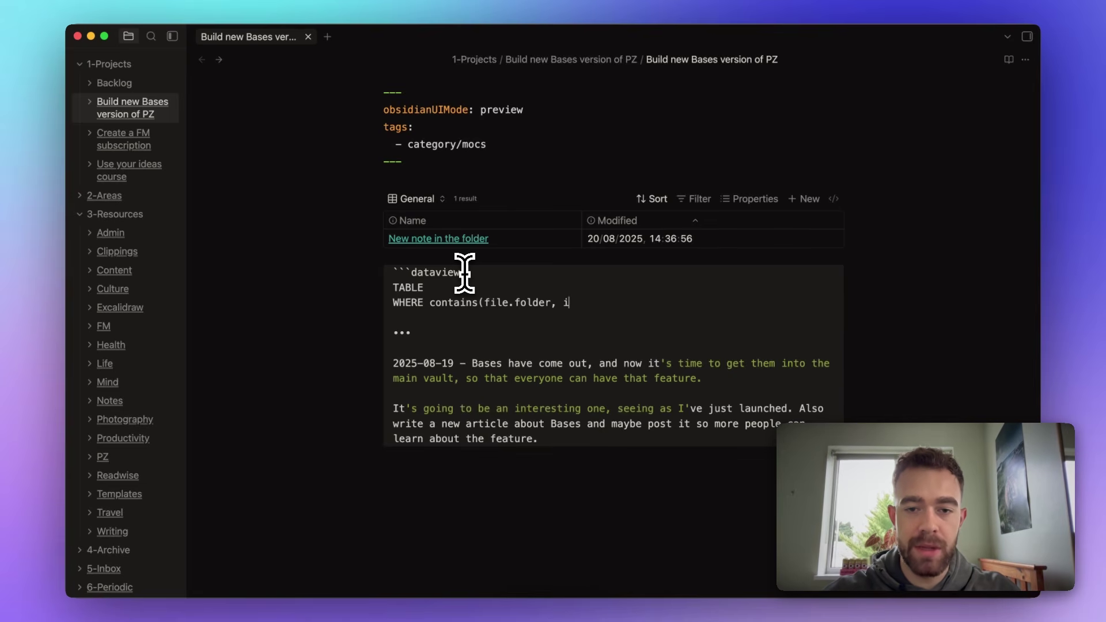
key(BackSpace)
key(BackSpace)
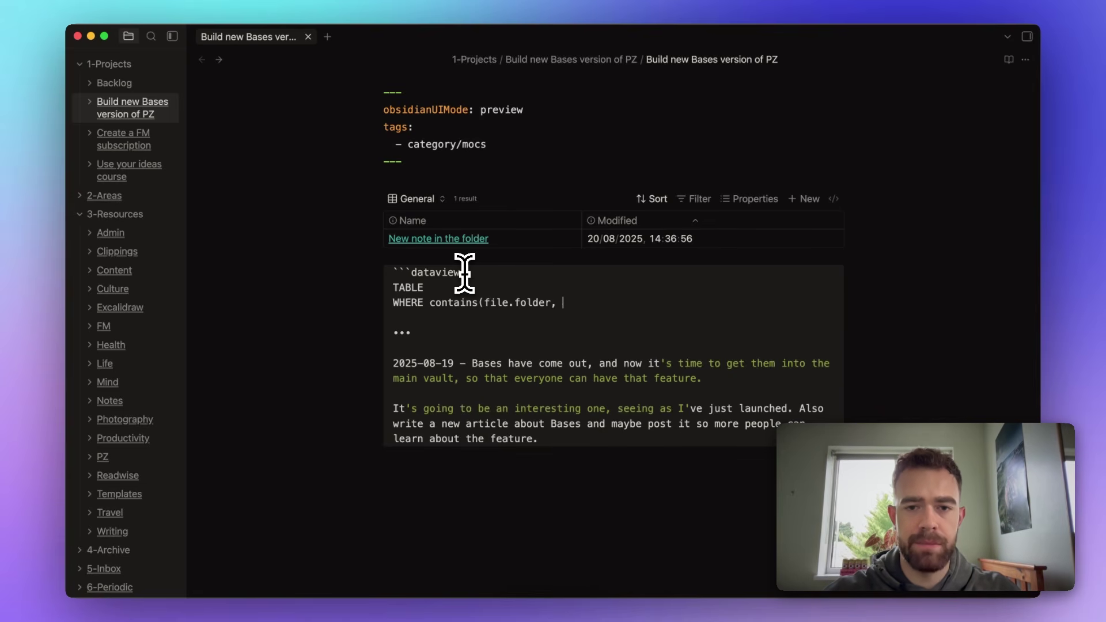
text(this.file.folder))
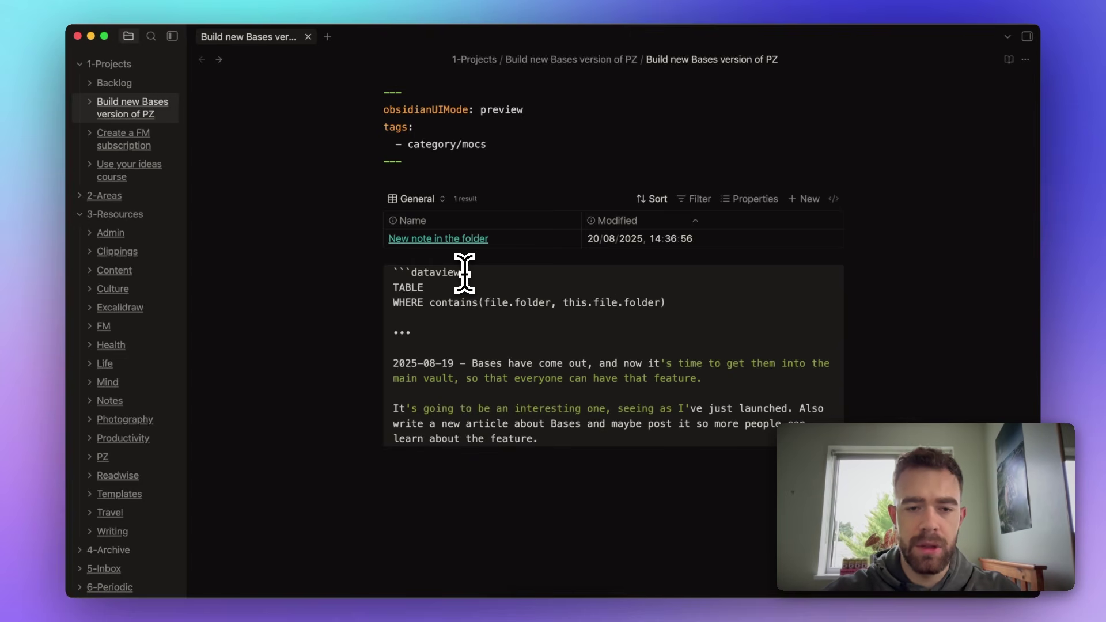
key(Return)
text(```)
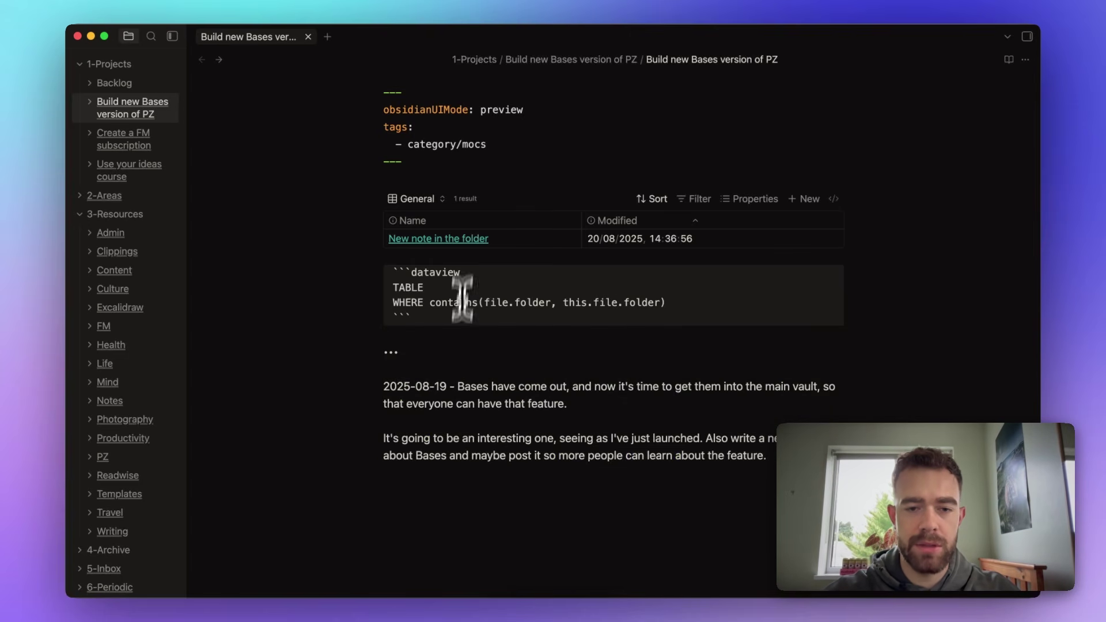
click(454, 405)
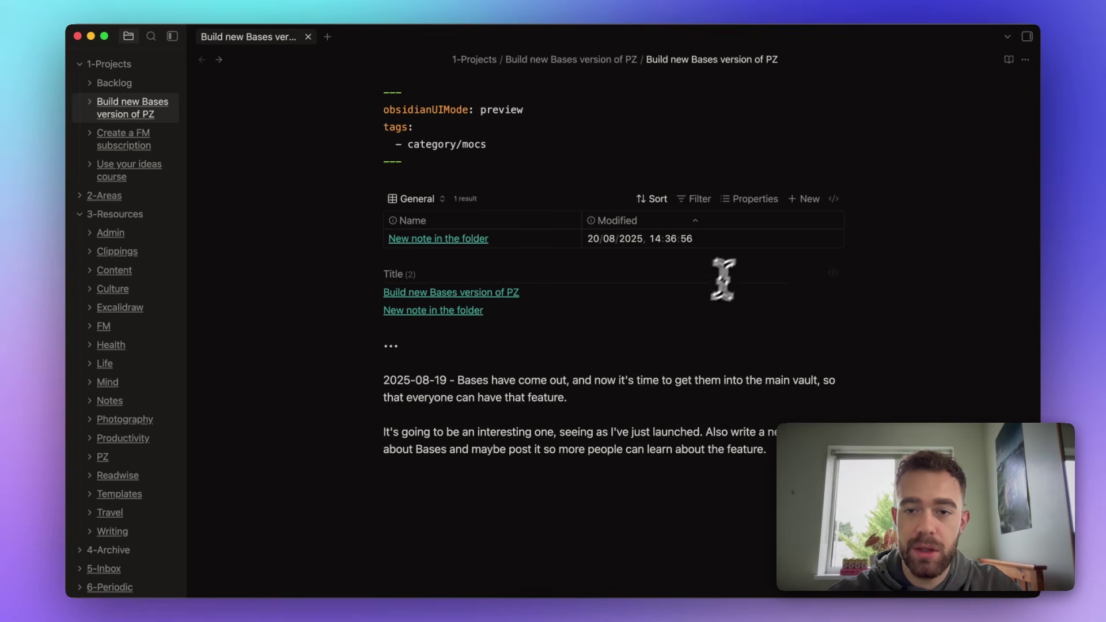
Step: Examine the embedded base's property list and the filter conditions that apply to all views
click(738, 202)
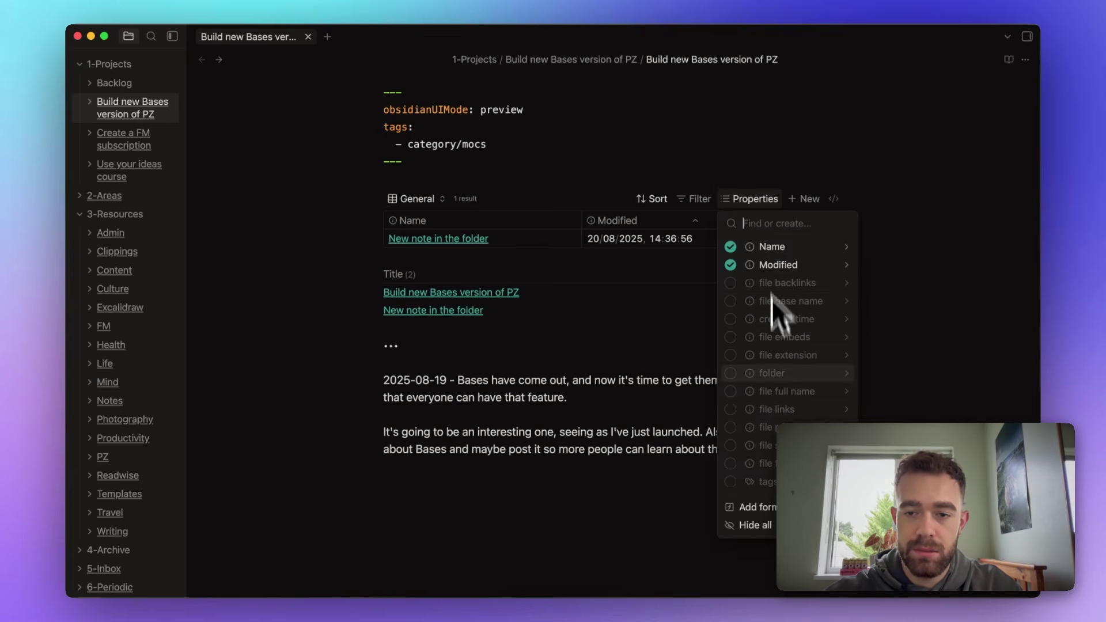
click(700, 198)
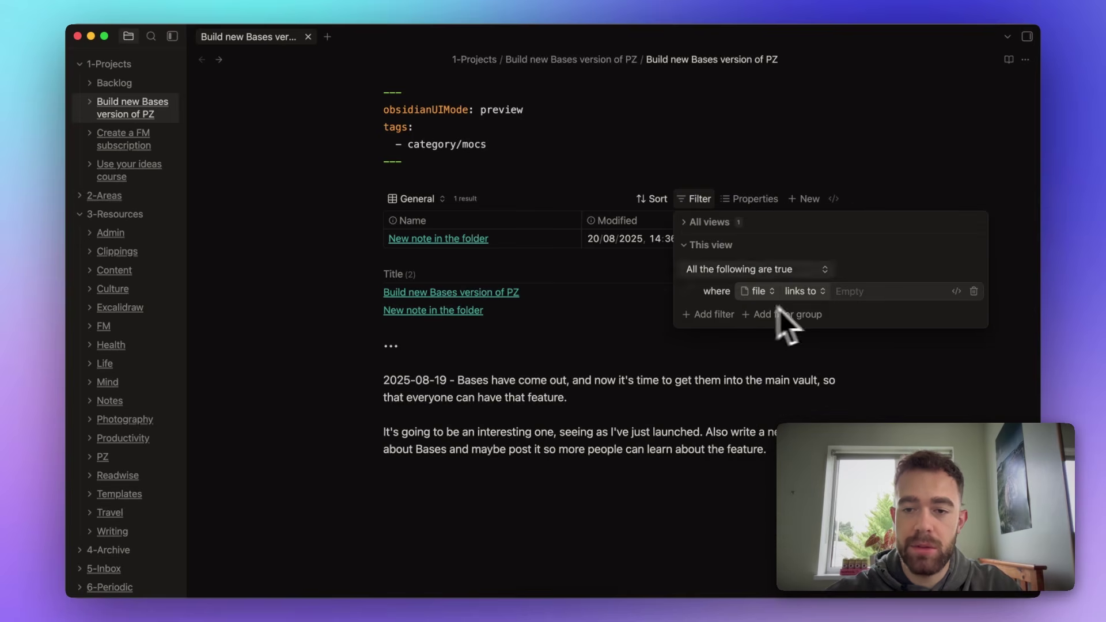
click(686, 223)
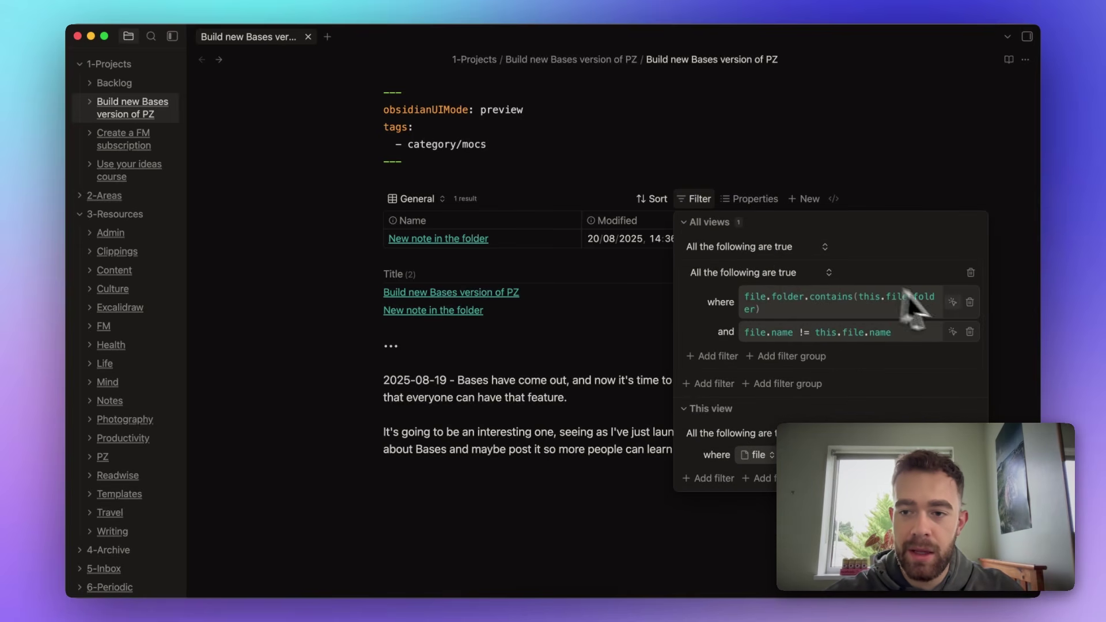
mouse_move(955, 306)
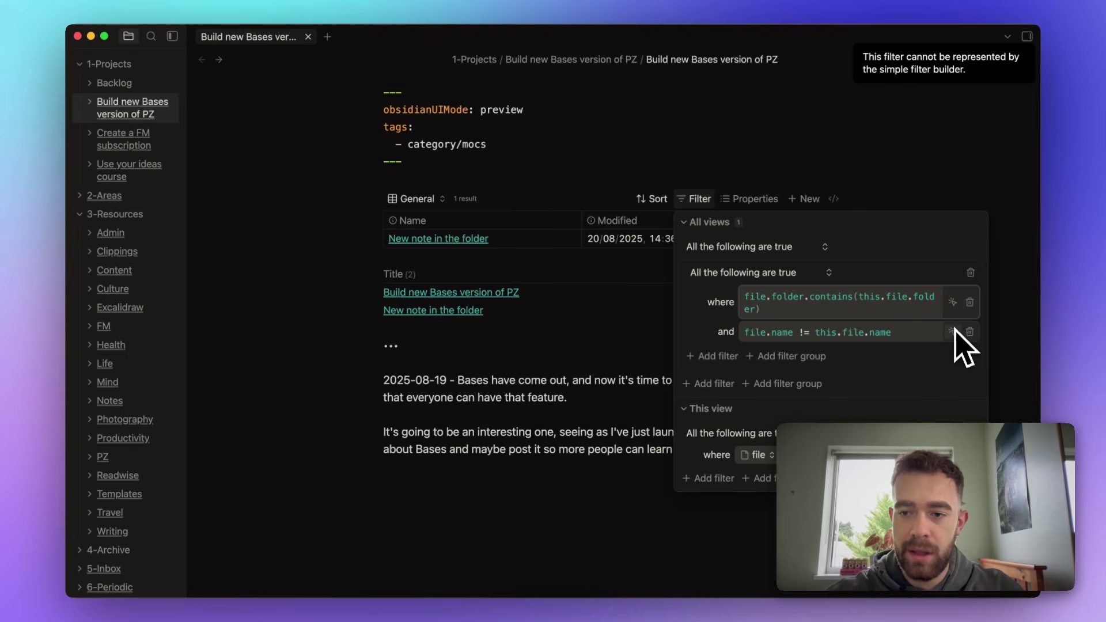
click(952, 332)
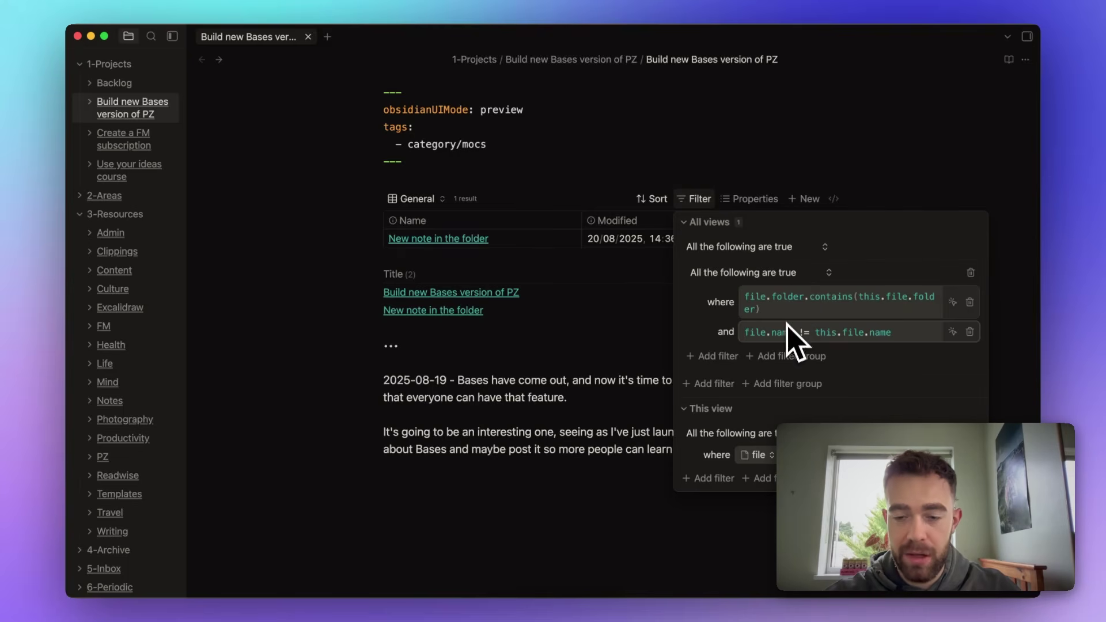
Step: Try out the property and operator choices of an extra all-views filter condition and delete that condition
click(711, 356)
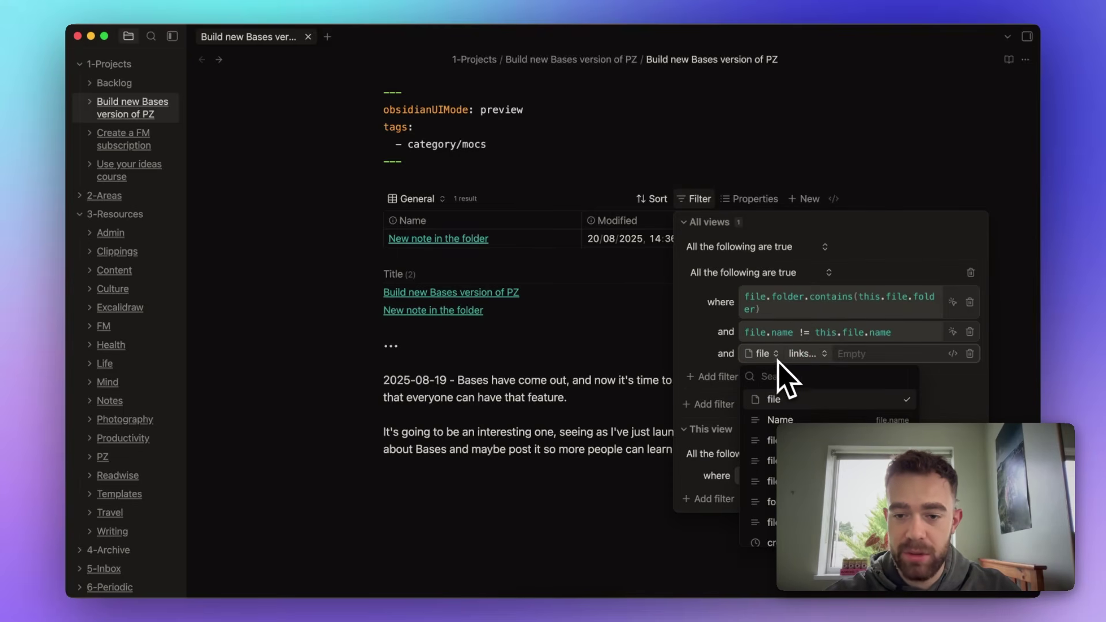
scroll(829, 481, down, 10)
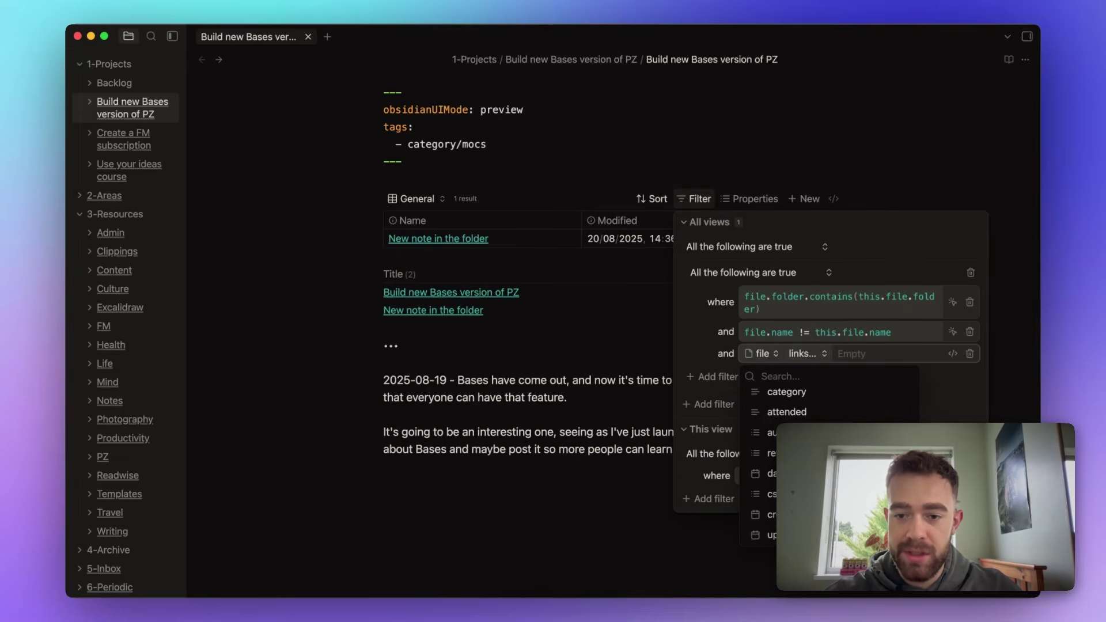
scroll(830, 482, up, 10)
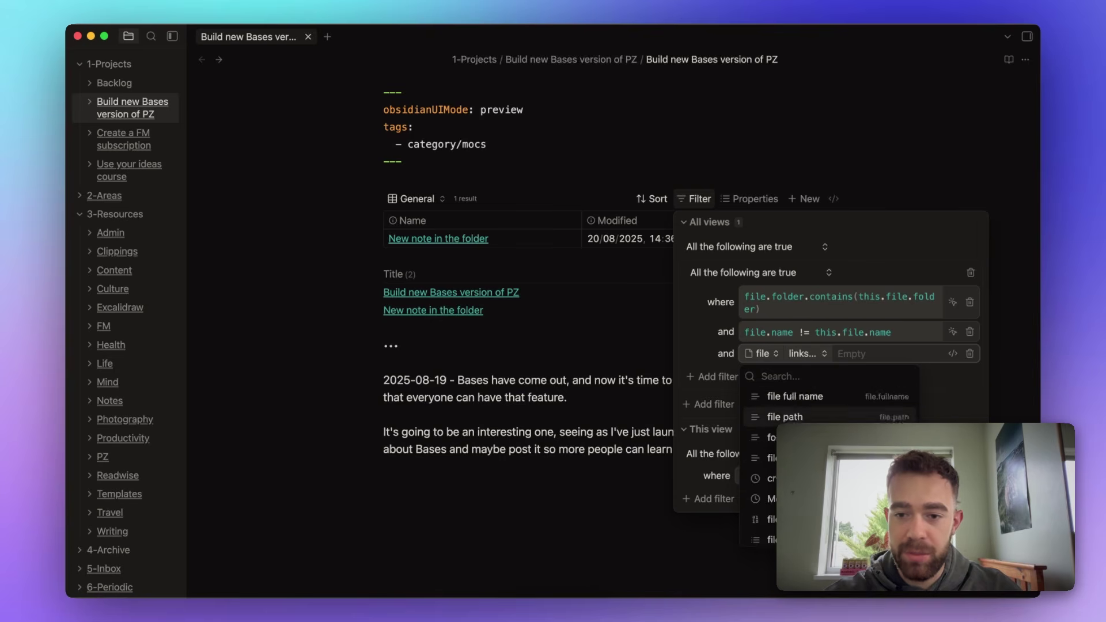
click(817, 355)
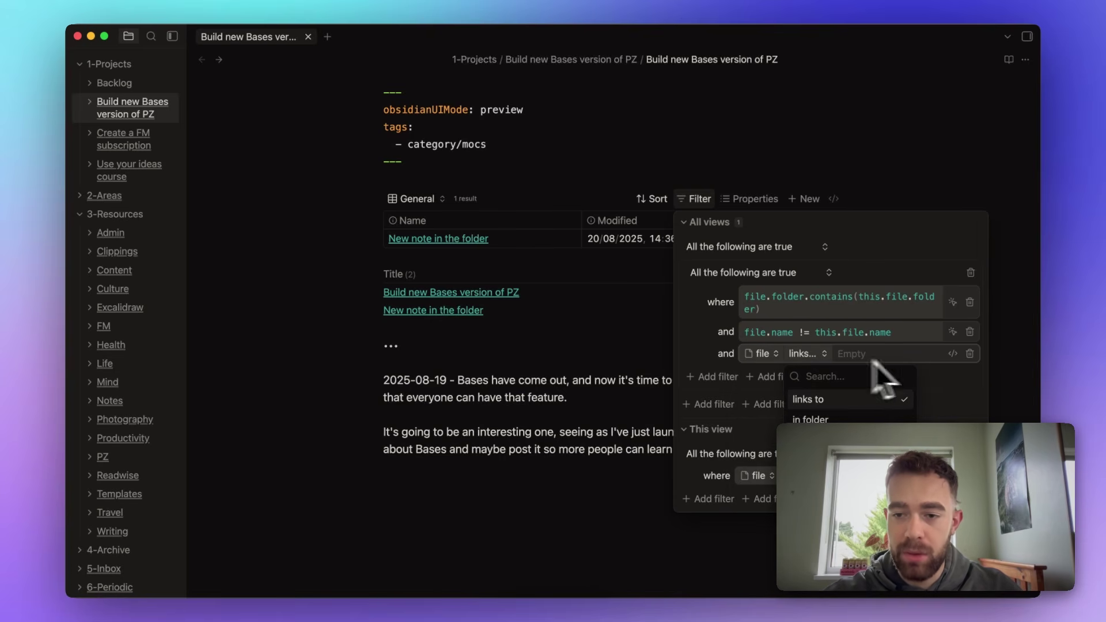
click(970, 354)
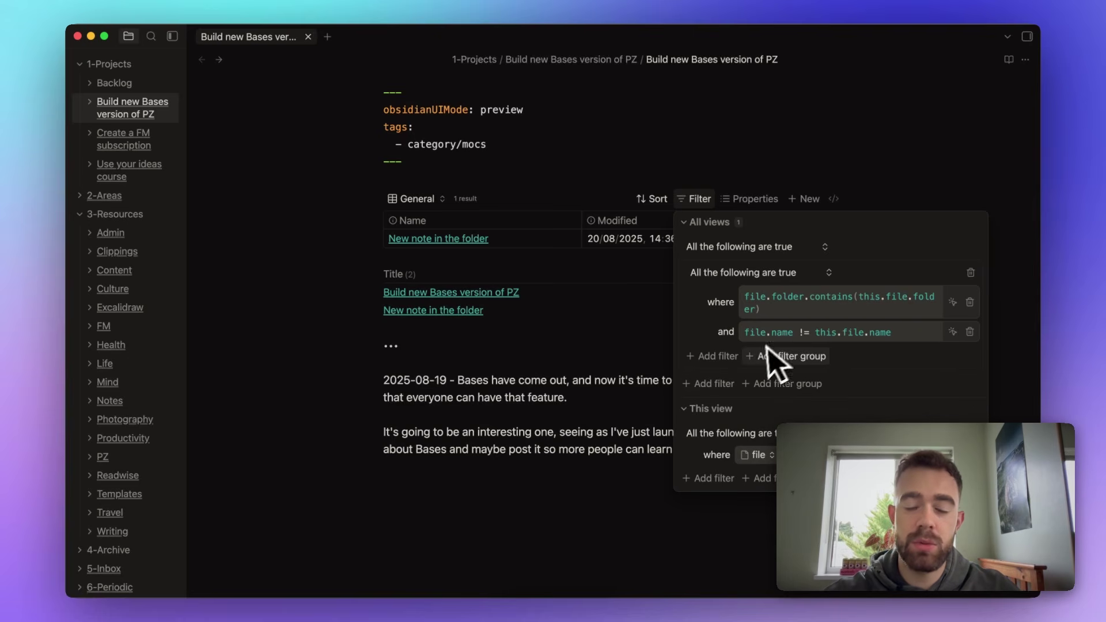
click(699, 201)
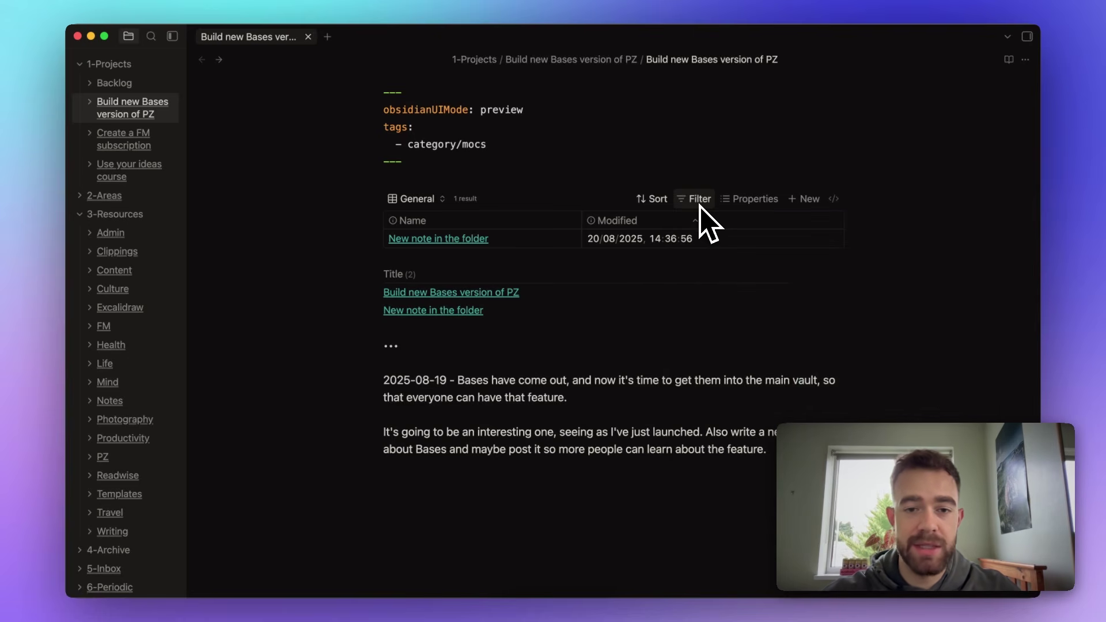
Step: Delete the entire dataview code block below the embedded base in the project note
click(555, 324)
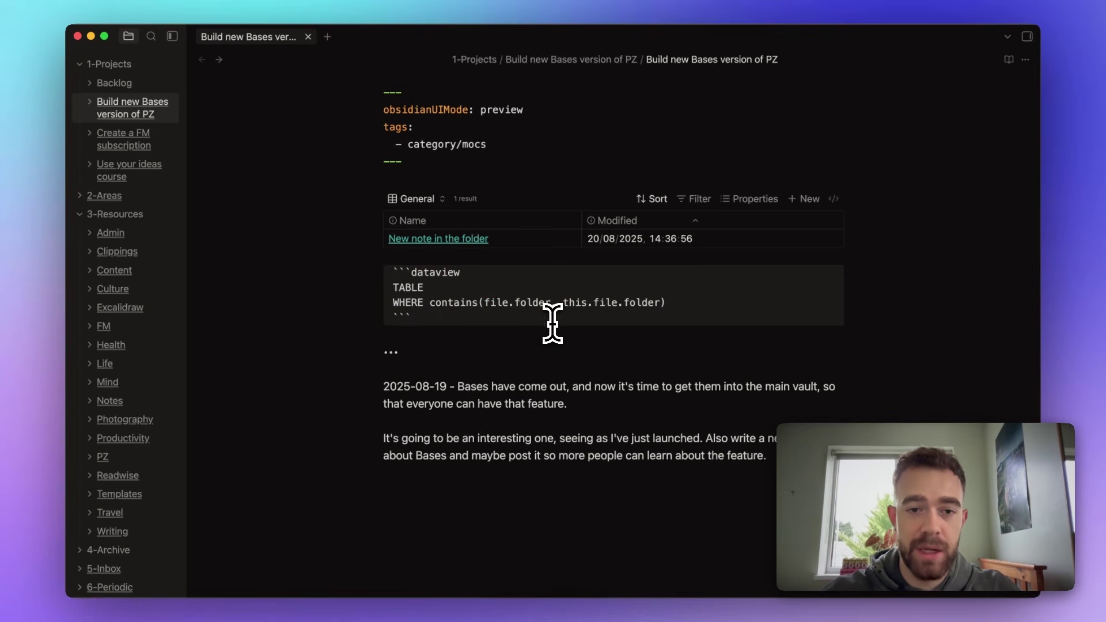
click(424, 317)
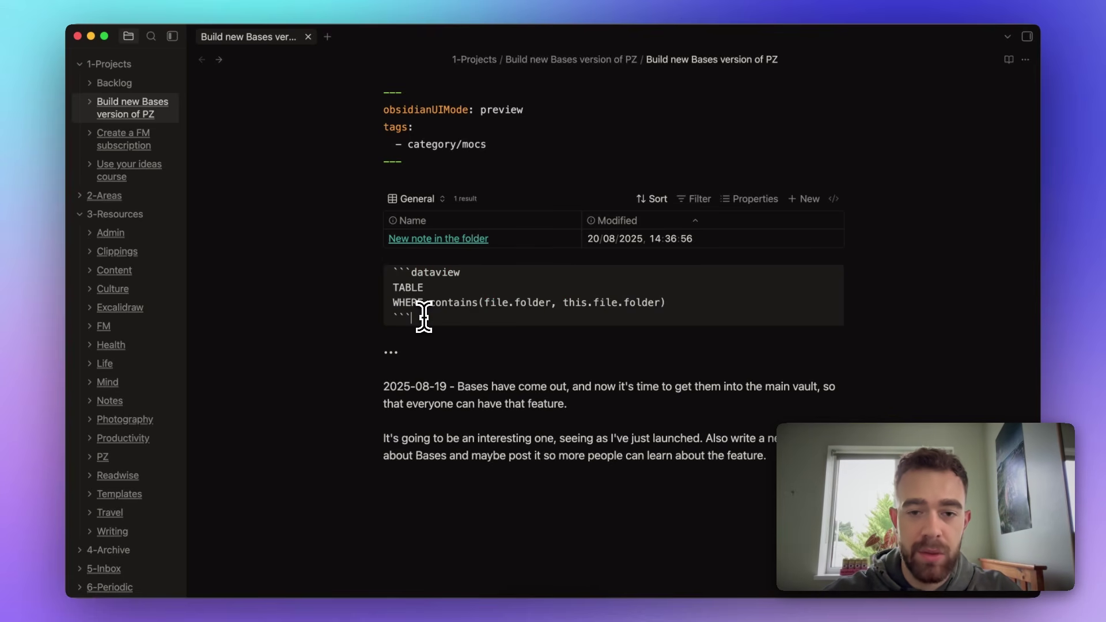
drag(424, 317, 359, 265)
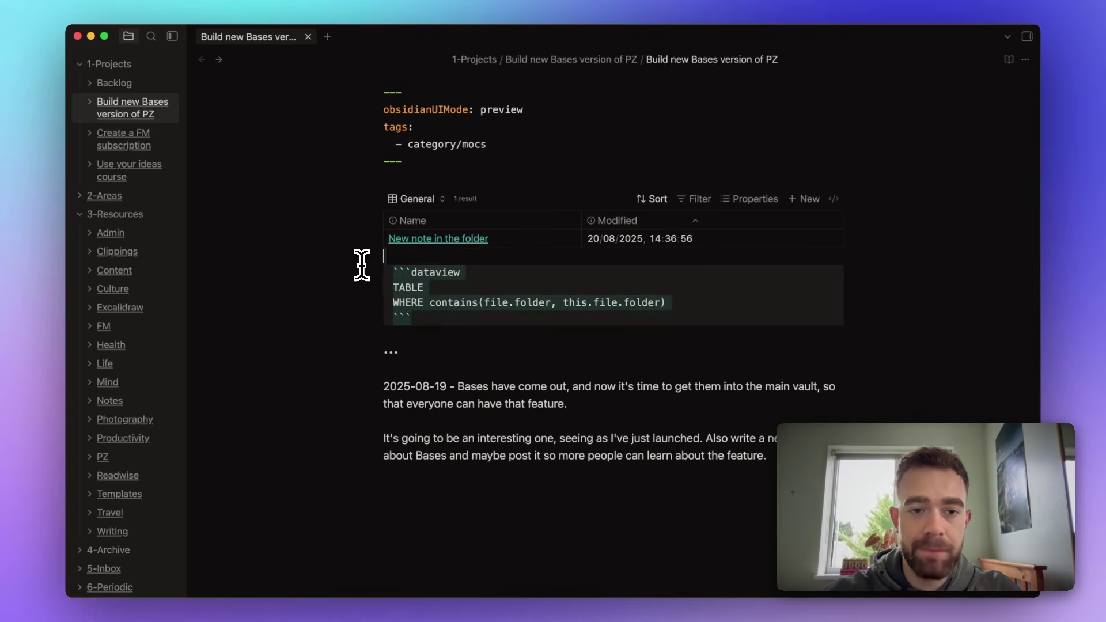
key(BackSpace)
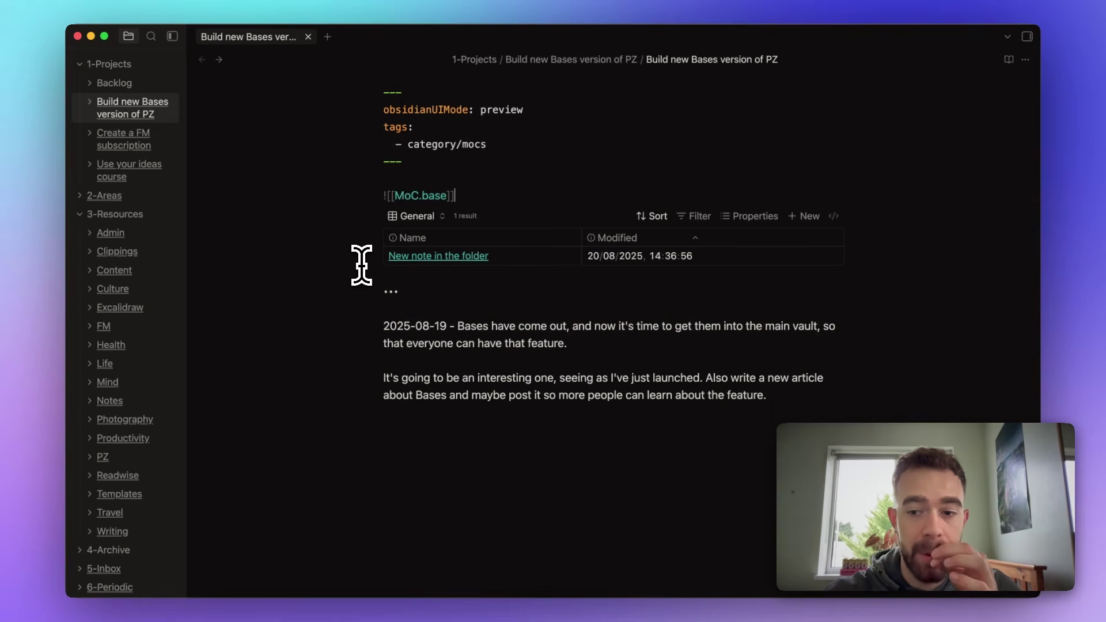
Step: Switch the project note to reading view and review the options of the Folder notes community plugin
key(super+e)
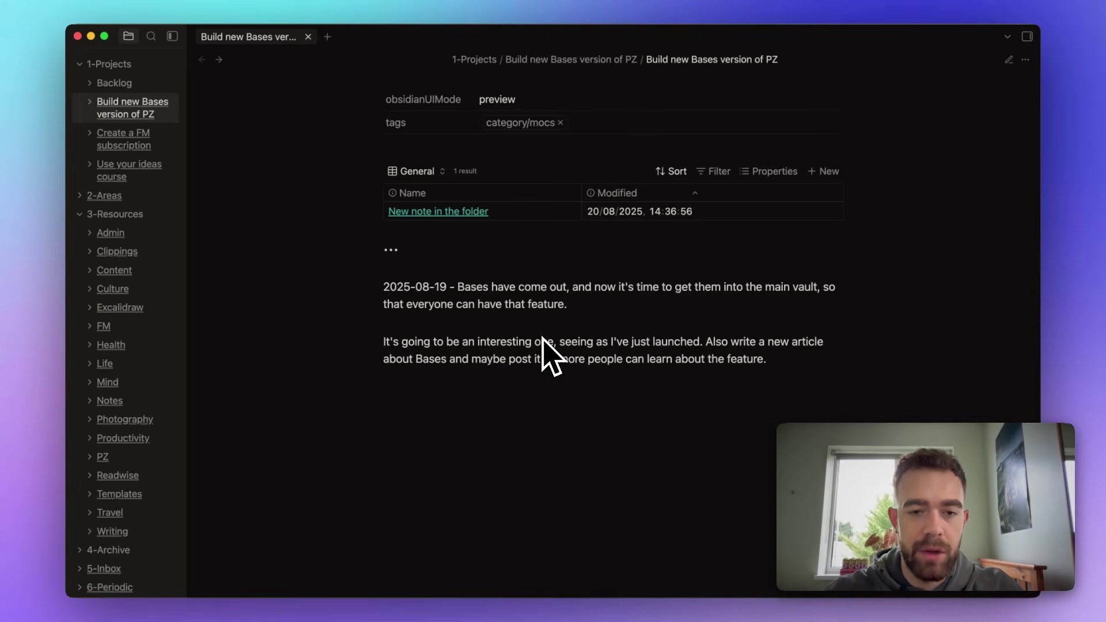
key(super+comma)
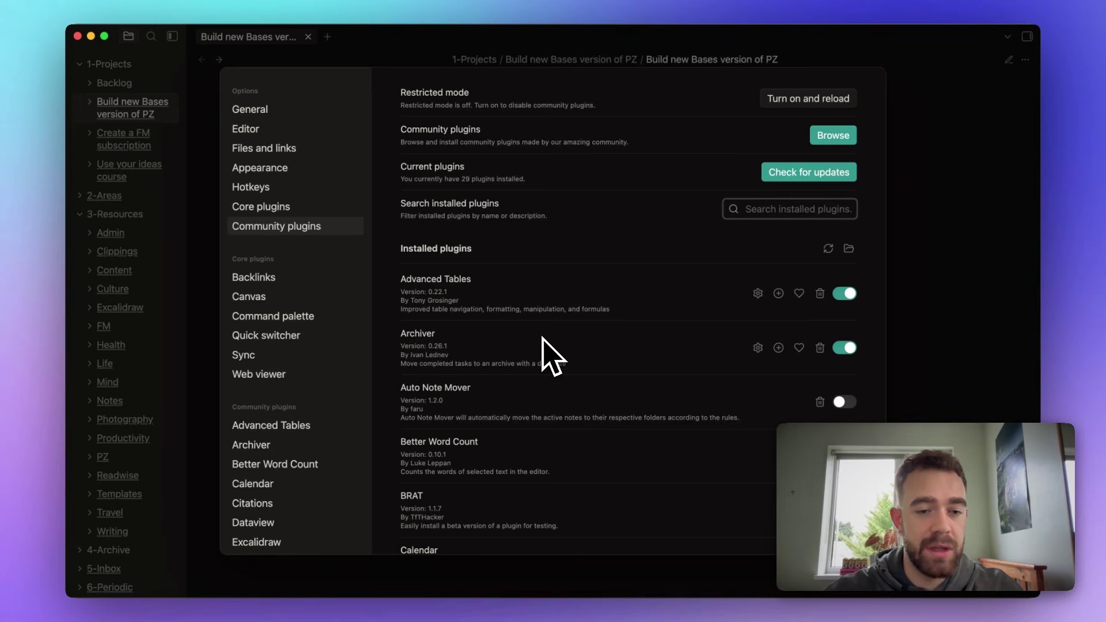
scroll(321, 452, down, 3)
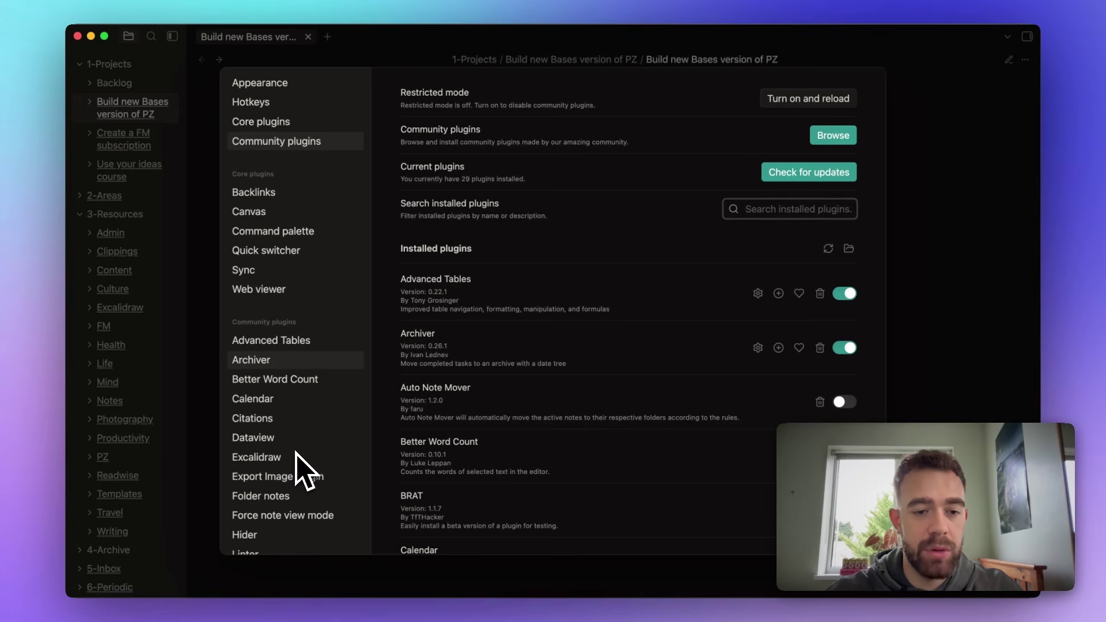
click(283, 496)
scroll(596, 329, down, 3)
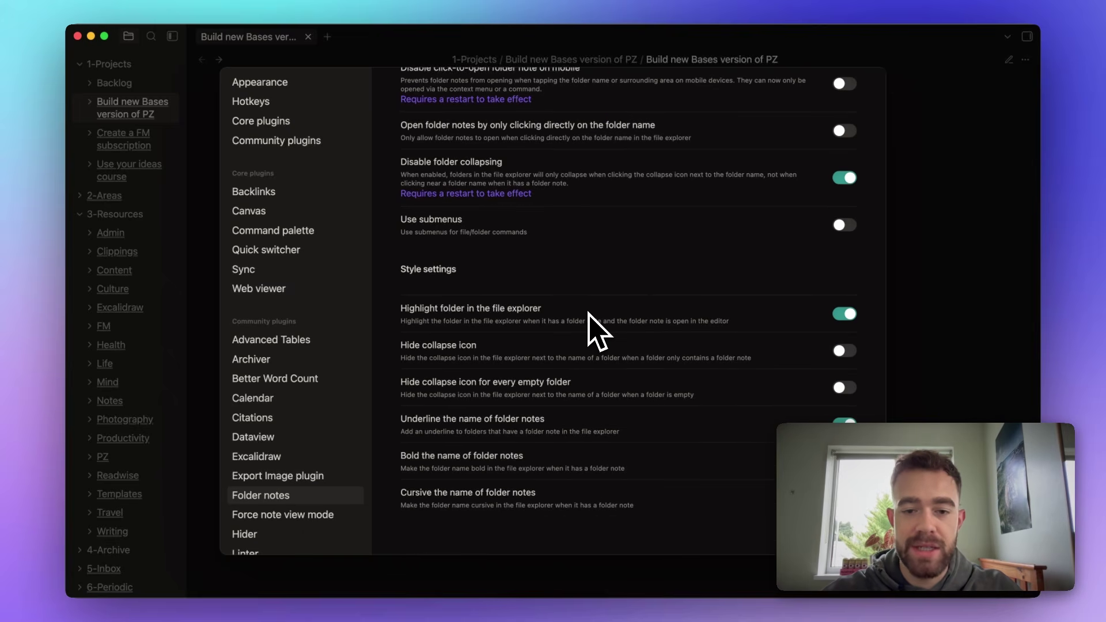
scroll(596, 330, up, 3)
key(Escape)
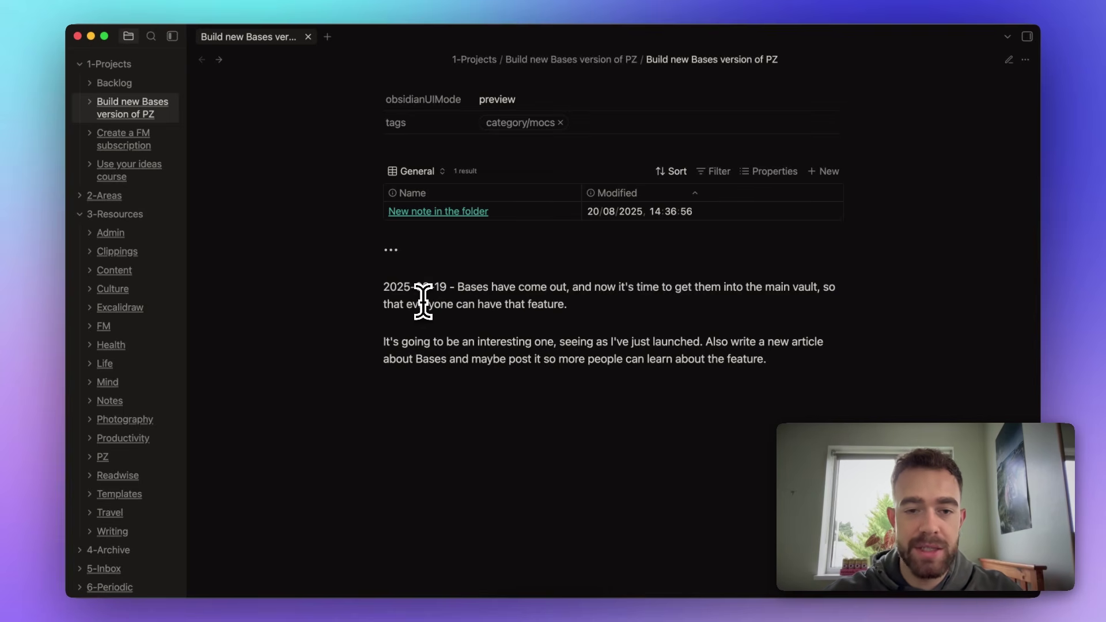
Step: Create a new note titled "Another new note in the folder" in the project folder
key(super+n)
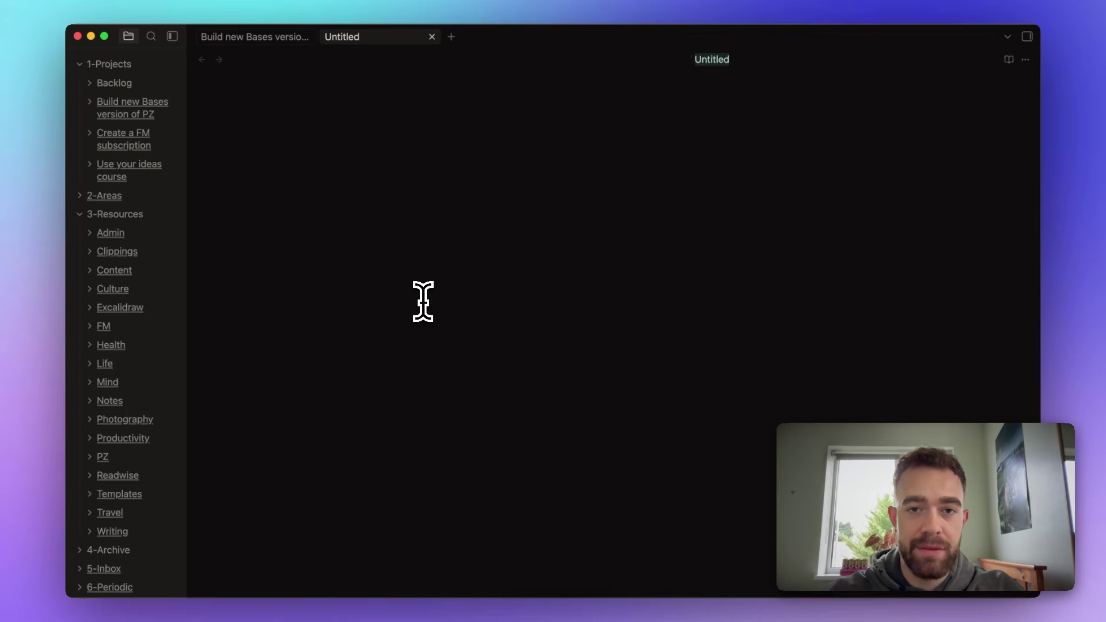
text(Ne)
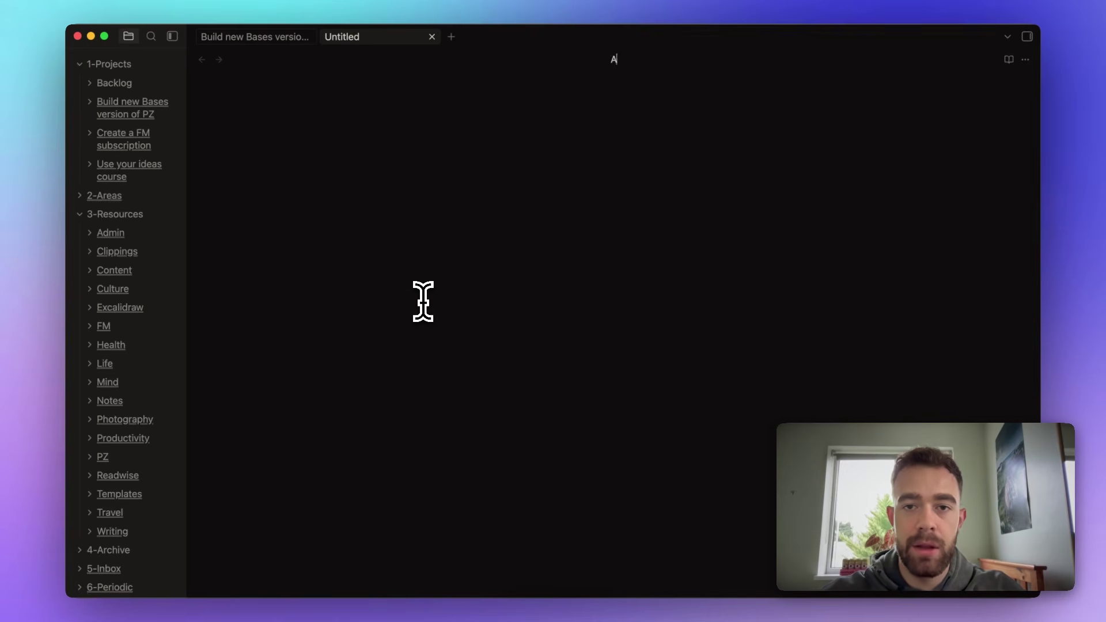
text(nother new note in the)
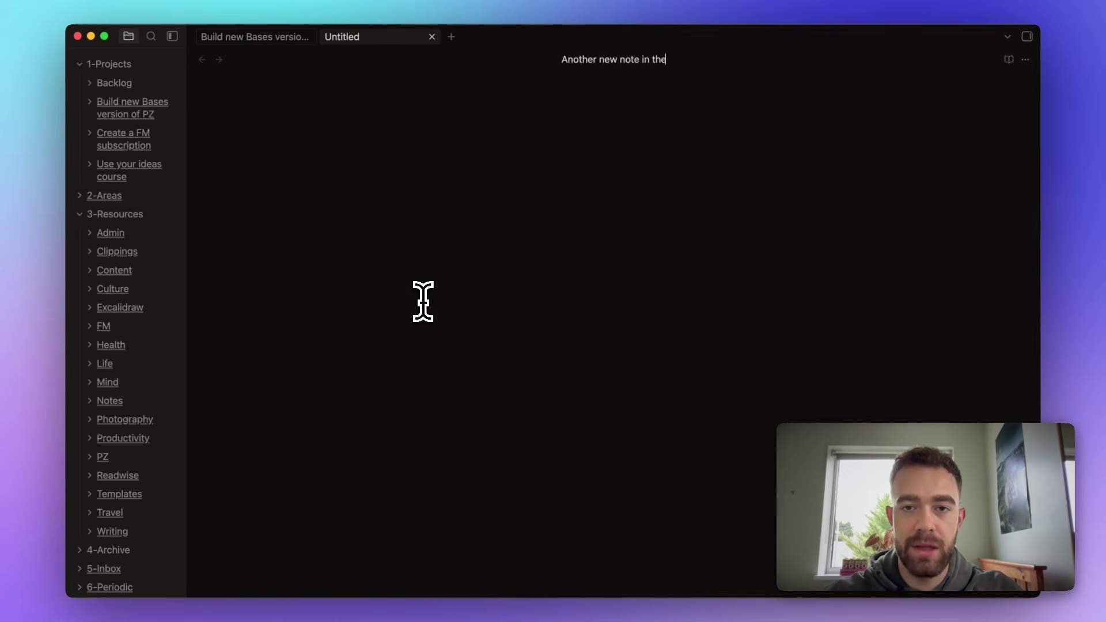
text( folder)
key(Return)
Step: Insert the Note template into the new note, add the text "Write some note content." and close the note
key(alt+e)
text(note)
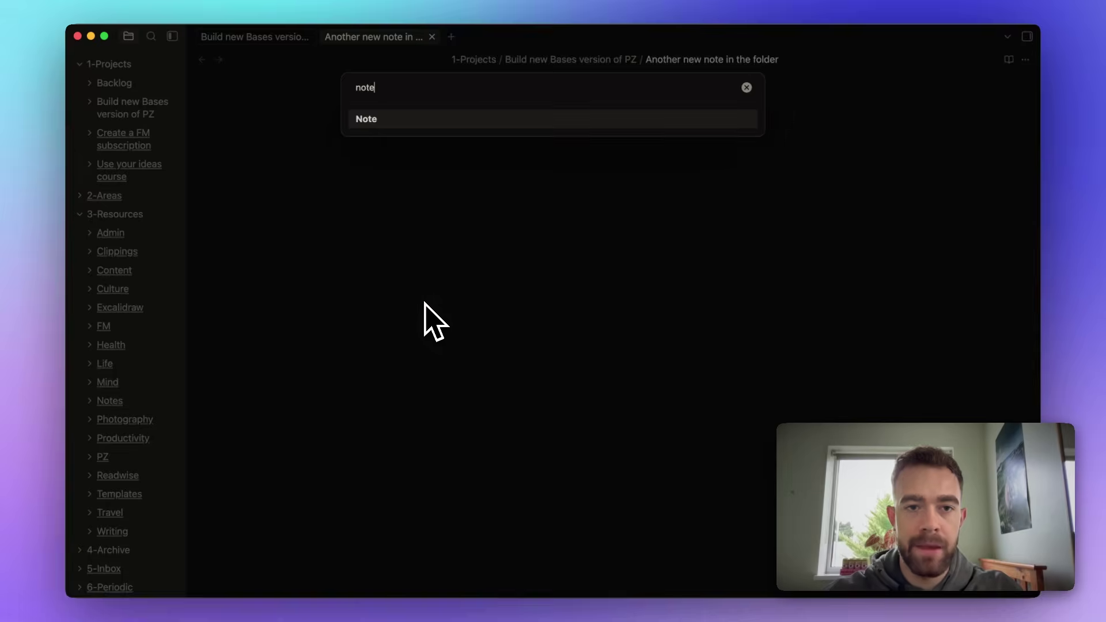
key(Return)
text(Write )
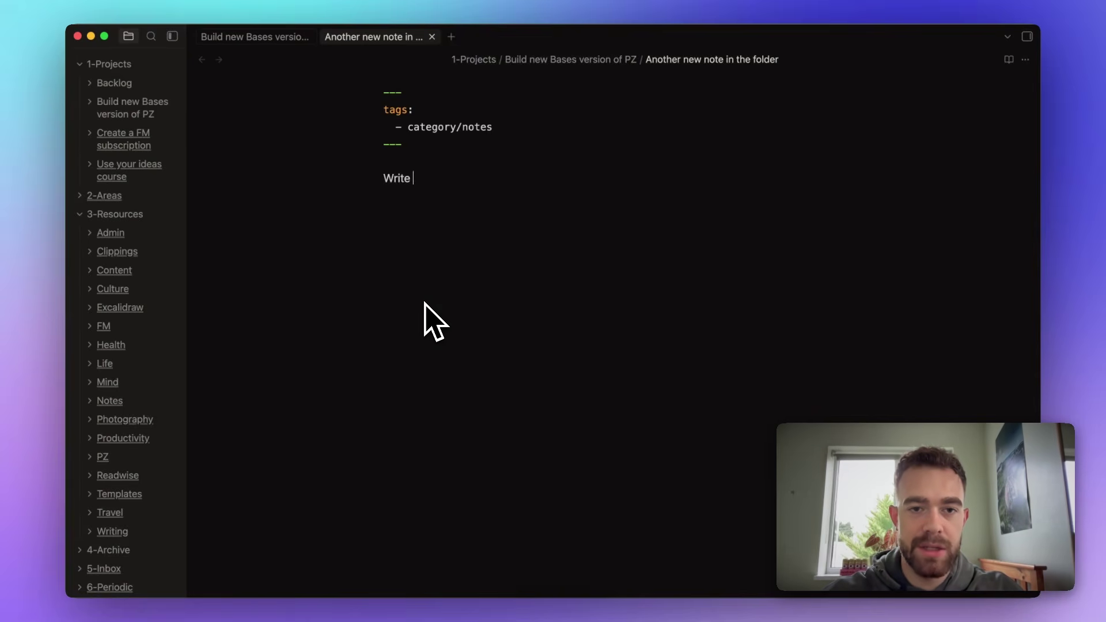
text(some note content.)
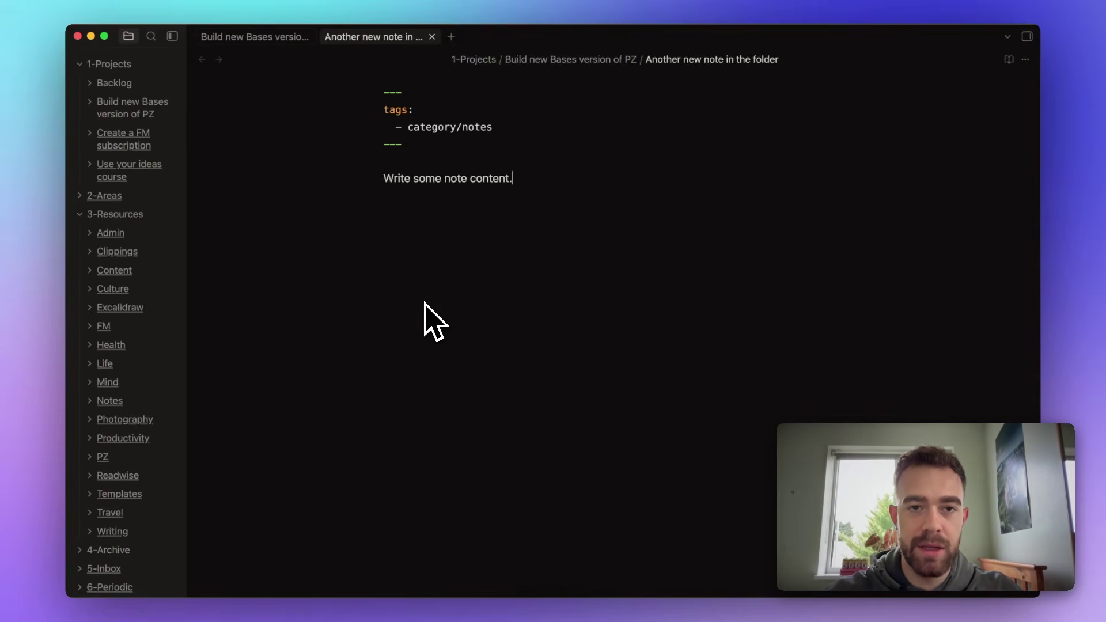
key(super+w)
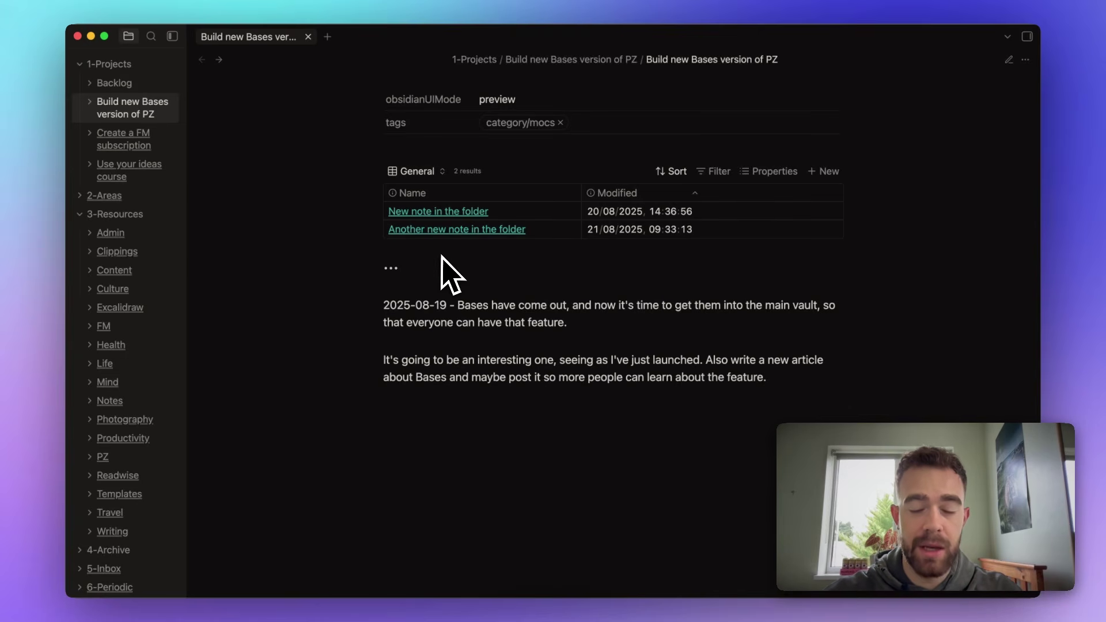
Step: View both notes listed in the embedded base, returning to the project note after each one
click(439, 229)
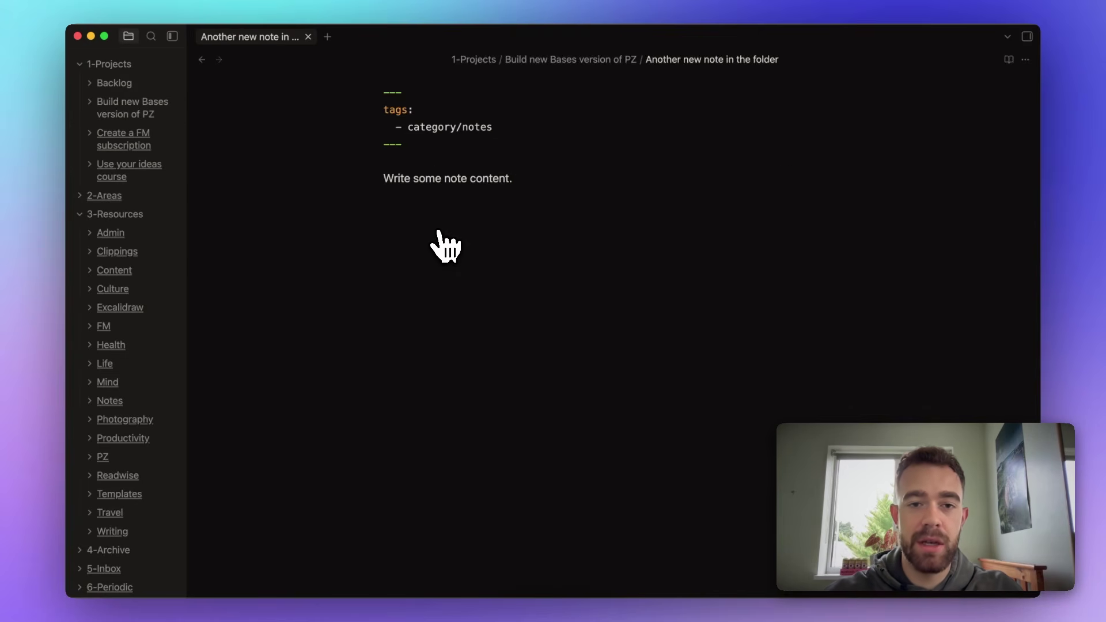
key(super+alt+Left)
click(441, 213)
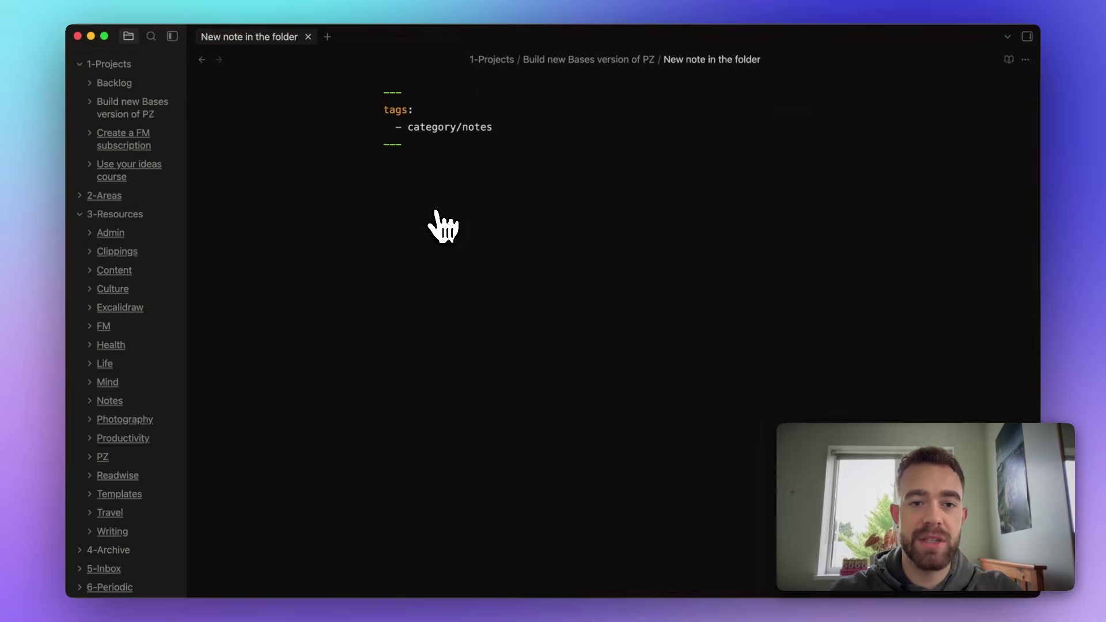
key(super+alt+Left)
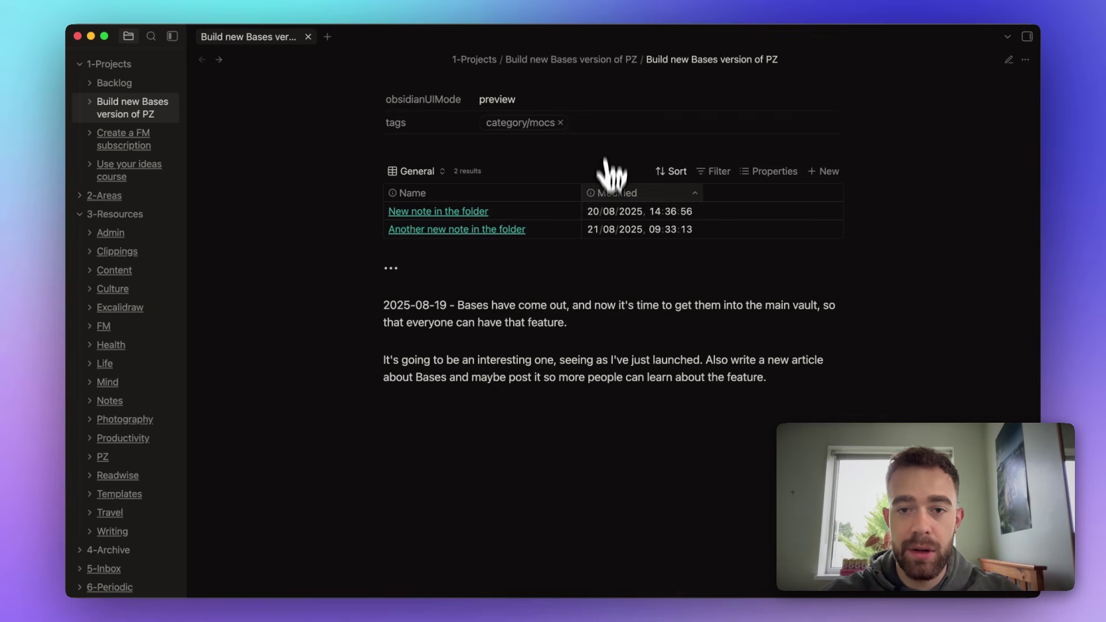
Step: Show the tags property as a column in the embedded base
click(760, 173)
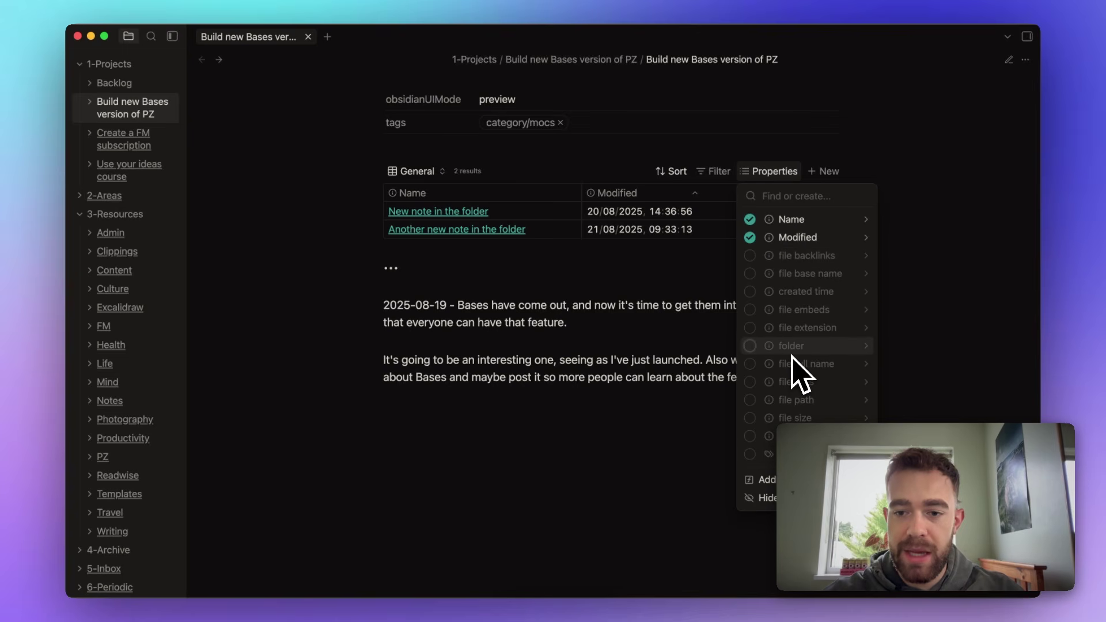
click(750, 455)
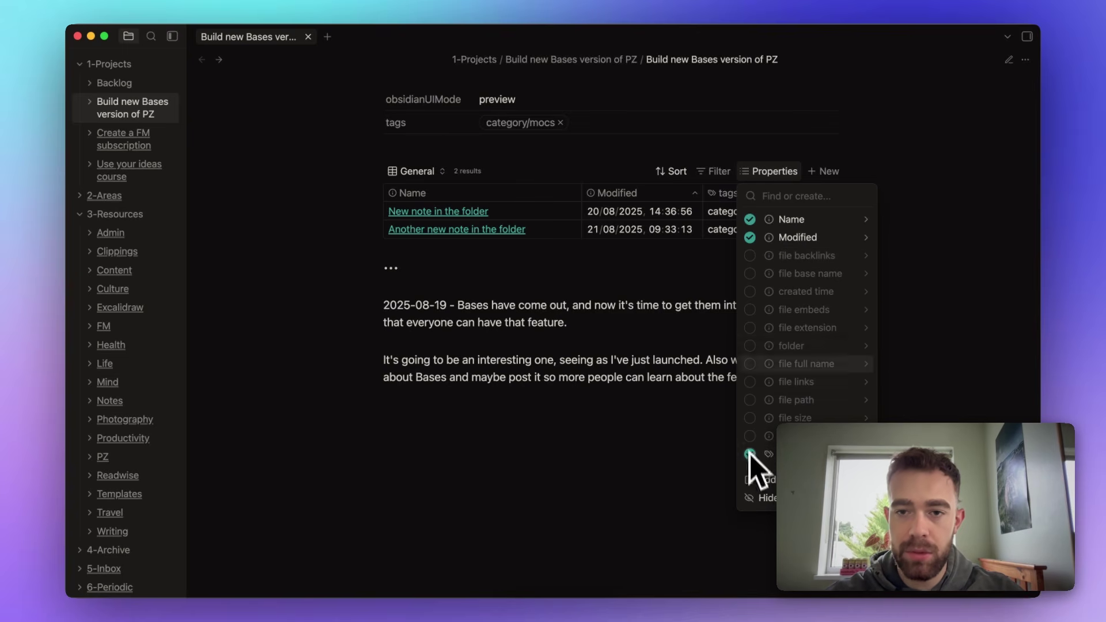
click(712, 254)
Step: Add the tag category/books to "Another new note in the folder" directly in the base table
click(799, 232)
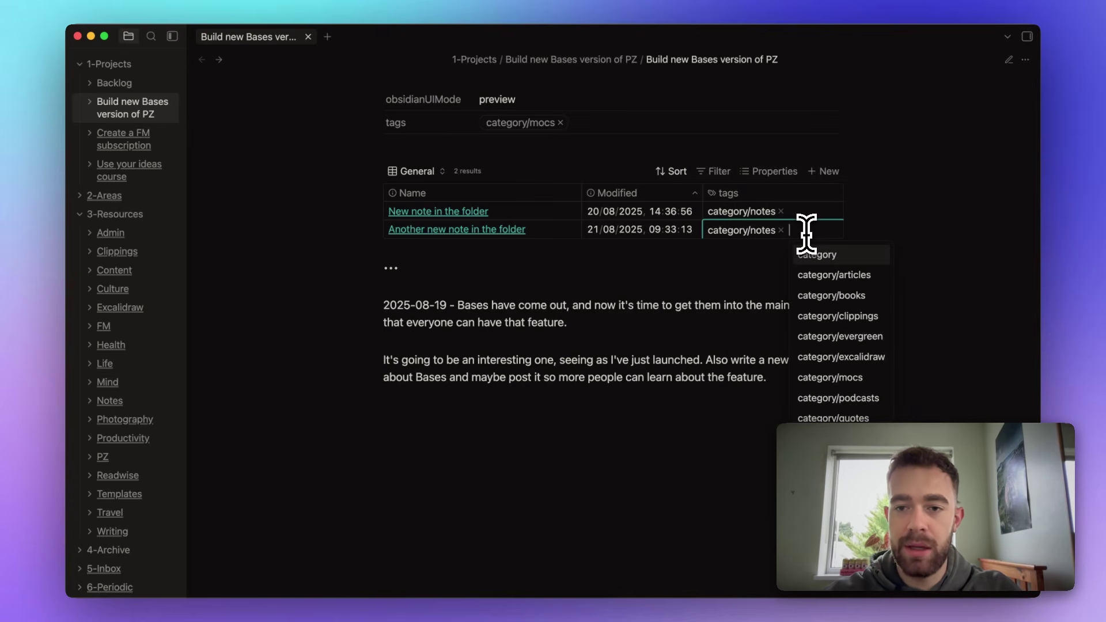
text(books)
key(Return)
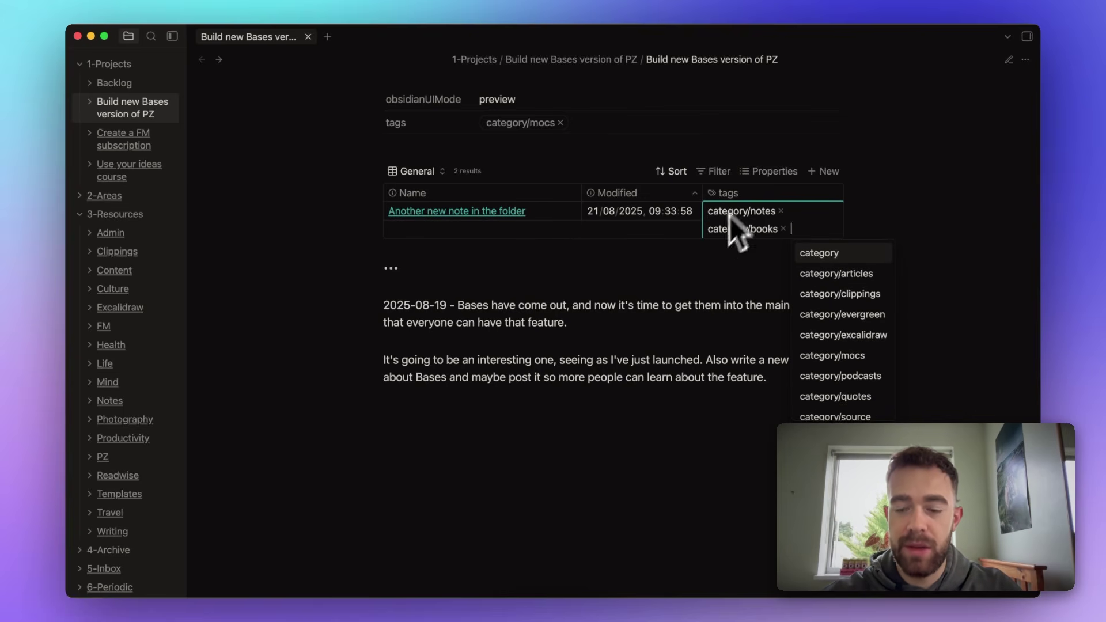
Step: Remove the category/books tag from "Another new note in the folder" and hide the tags column
click(783, 229)
scroll(741, 224, down, 2)
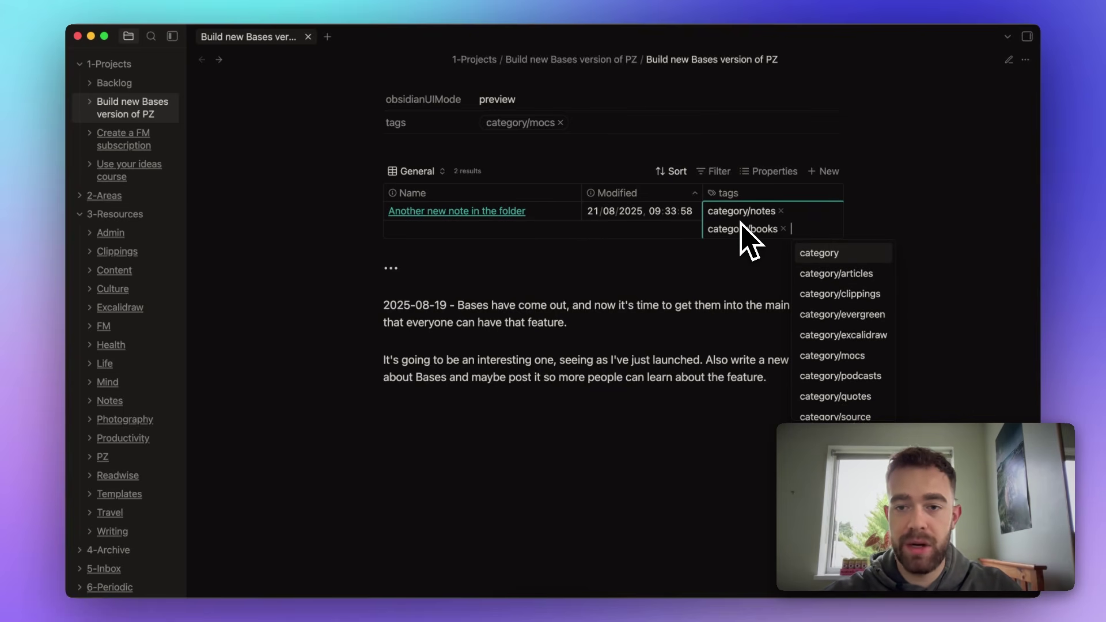
click(783, 229)
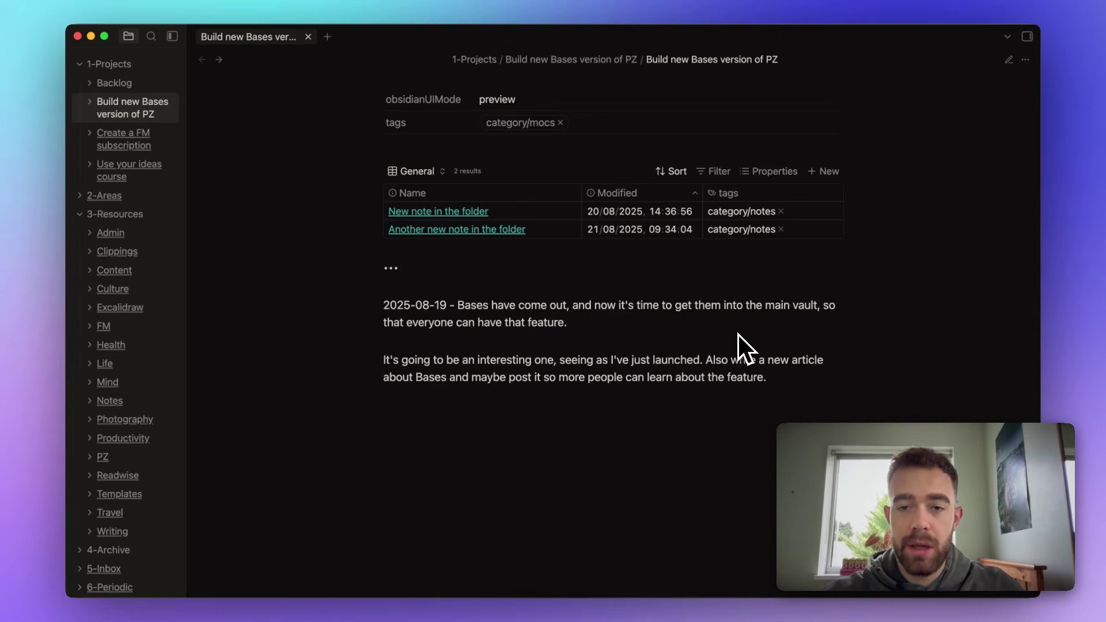
click(735, 194)
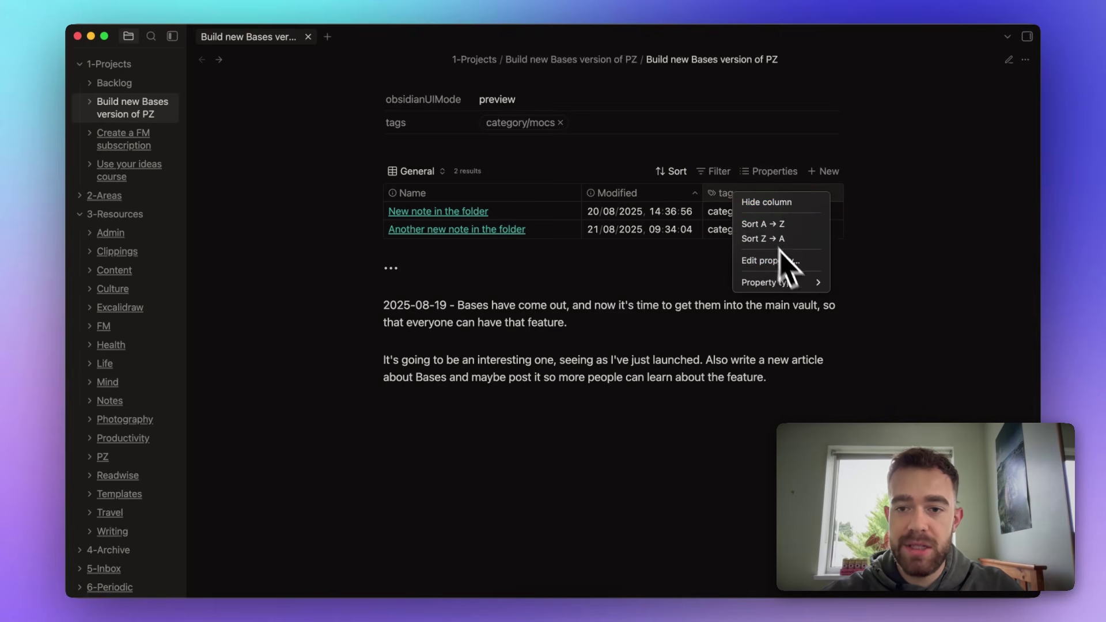
click(776, 204)
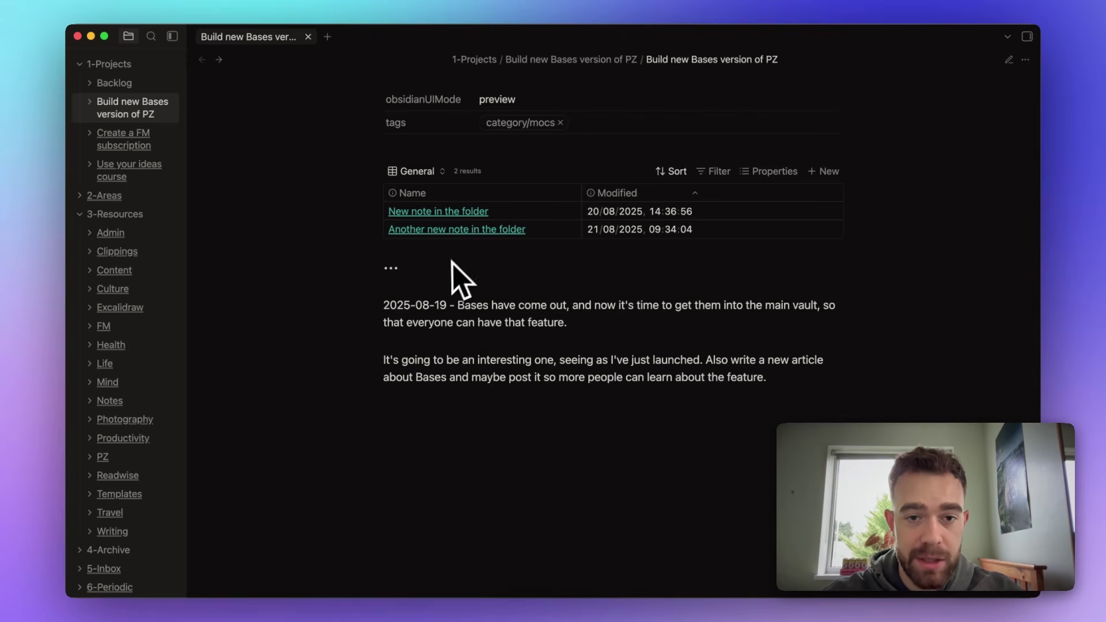
Step: Switch the project note to editing view and inspect the embed link behind the base table
key(super+e)
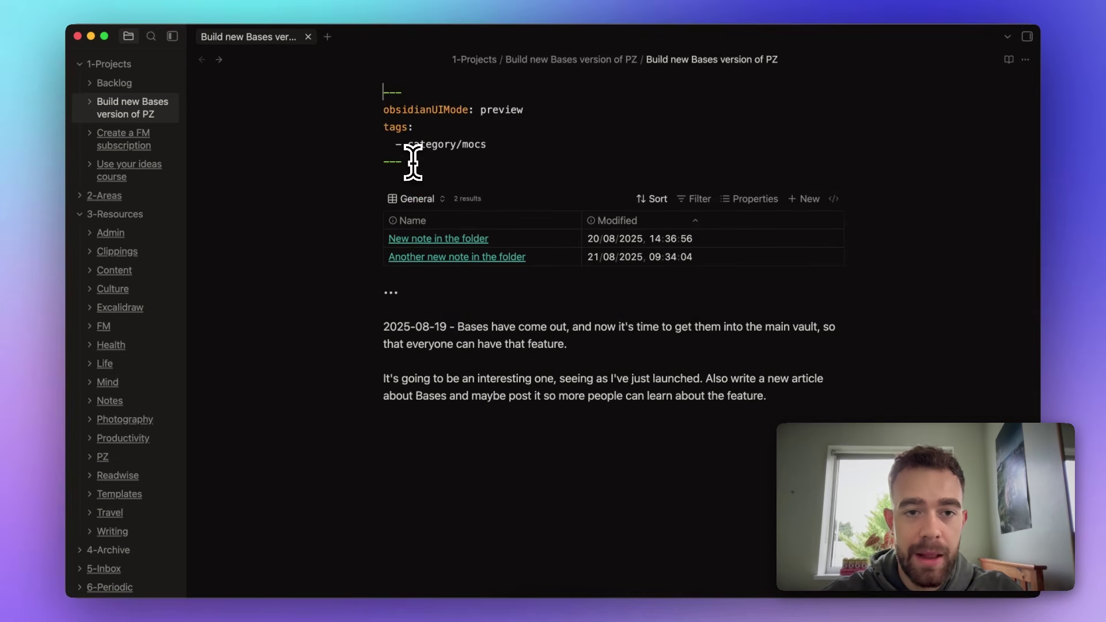
click(413, 162)
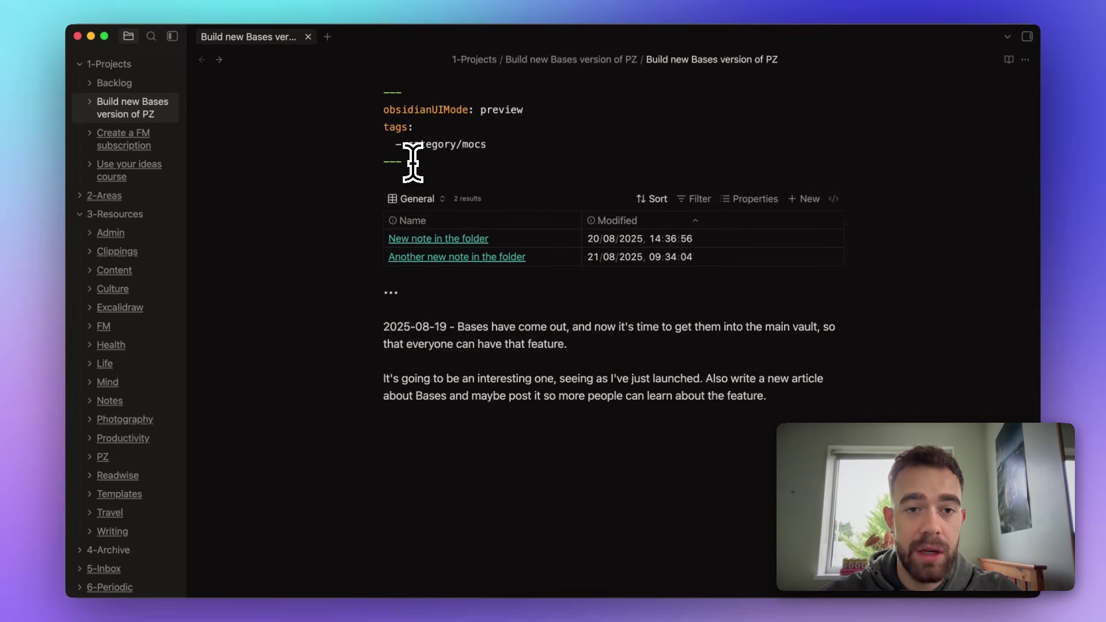
key(Down)
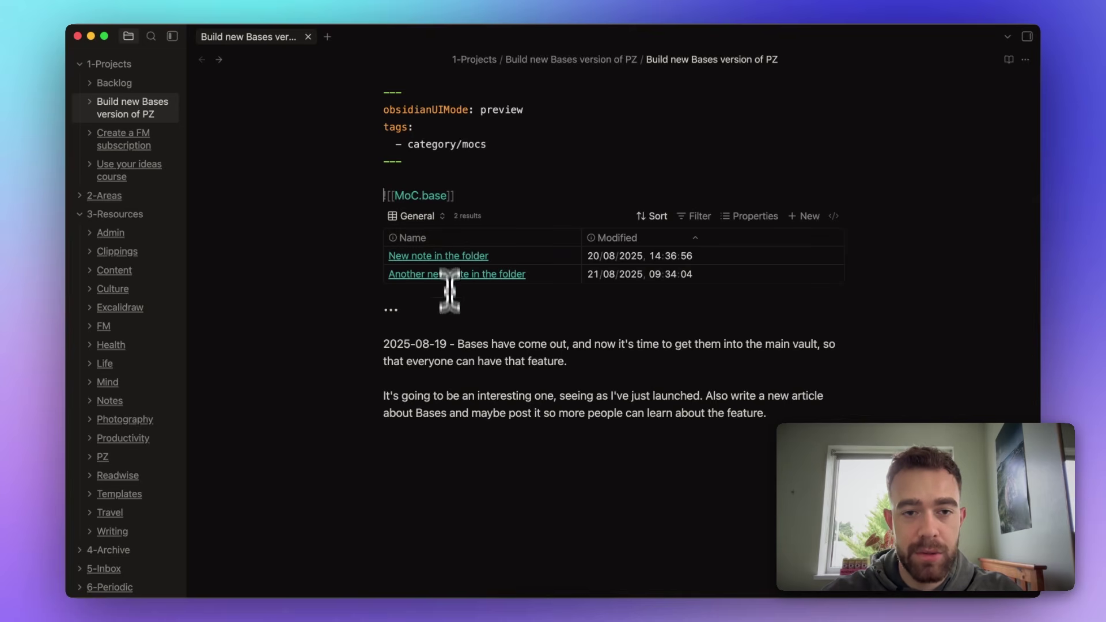
click(452, 348)
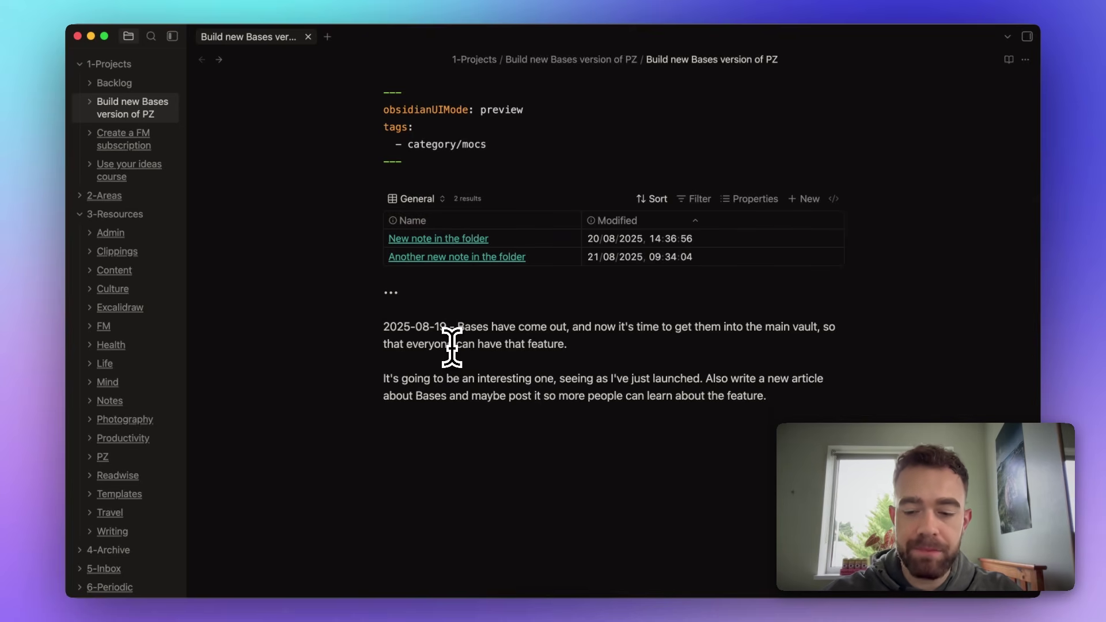
Step: Split the view, search for "bases" to open the 7-Bases note beside the project note, and locate its folder in the file explorer
key(super+backslash)
text(base)
key(super+o)
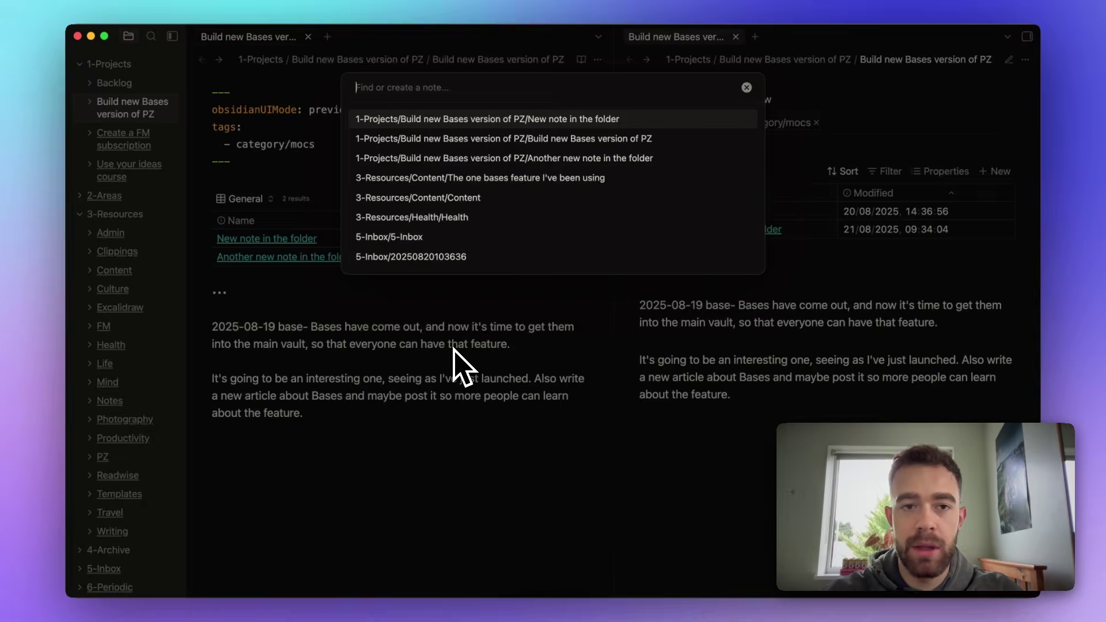
text(base- Ba)
text(s)
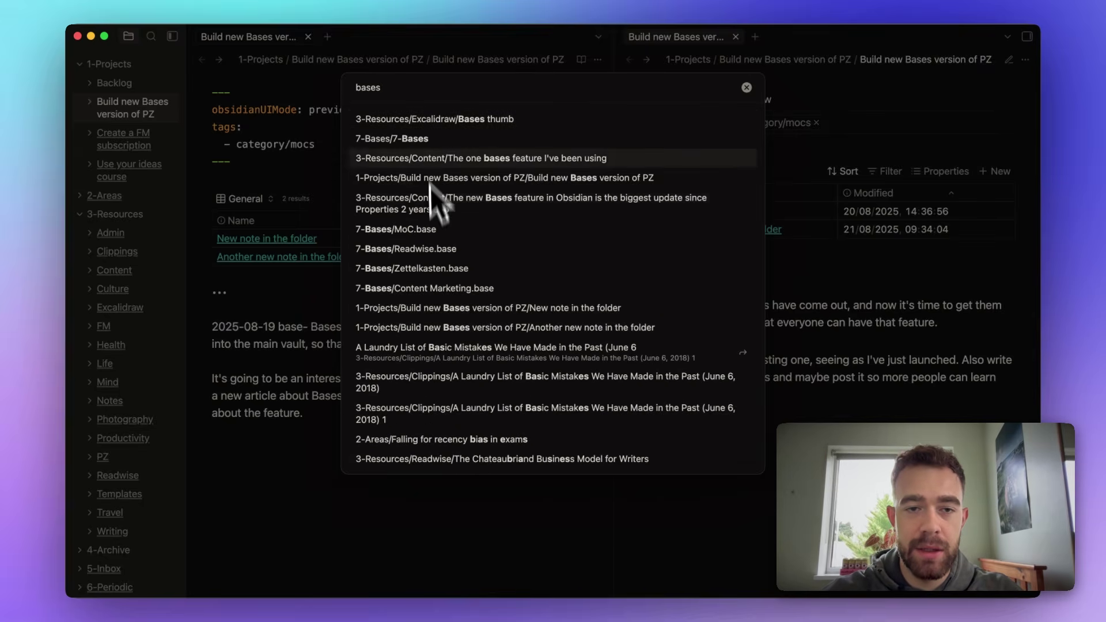
click(433, 139)
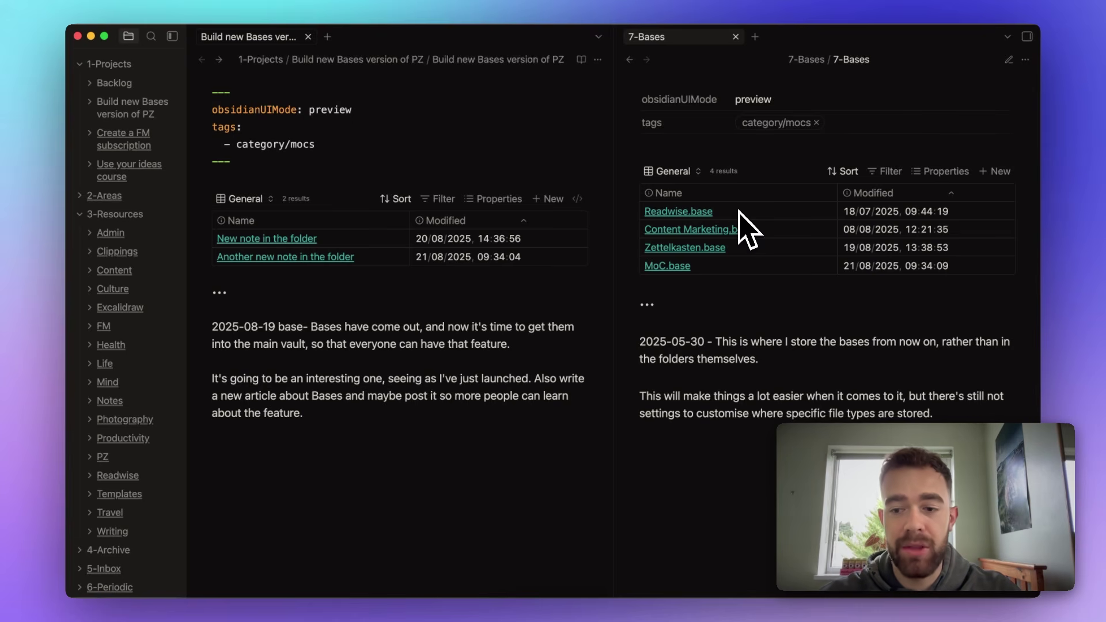
scroll(123, 524, down, 2)
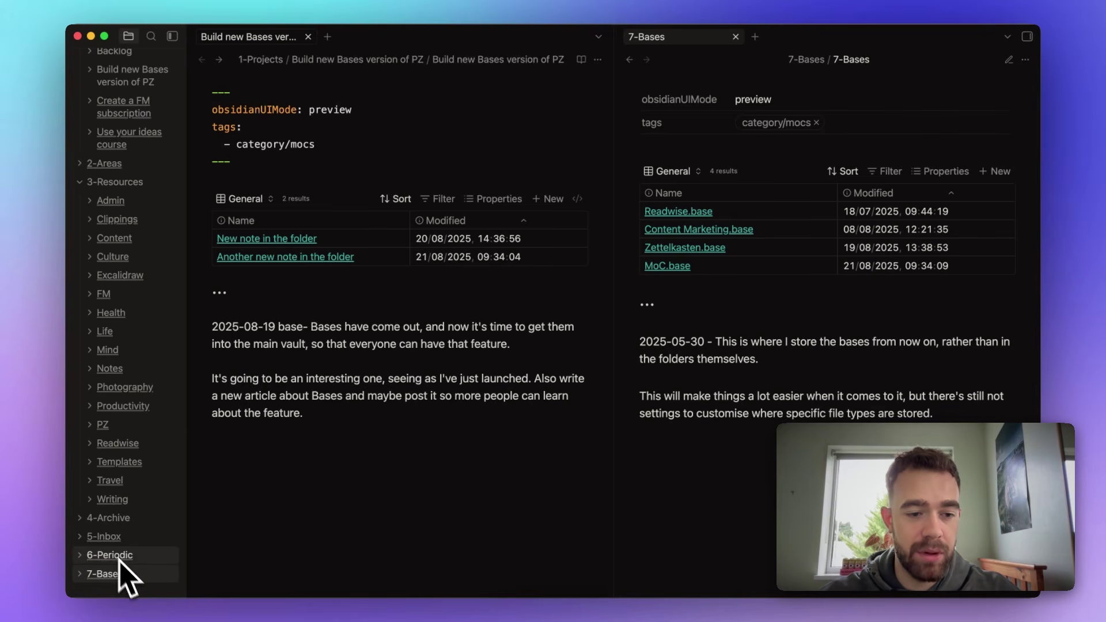
scroll(142, 570, up, 2)
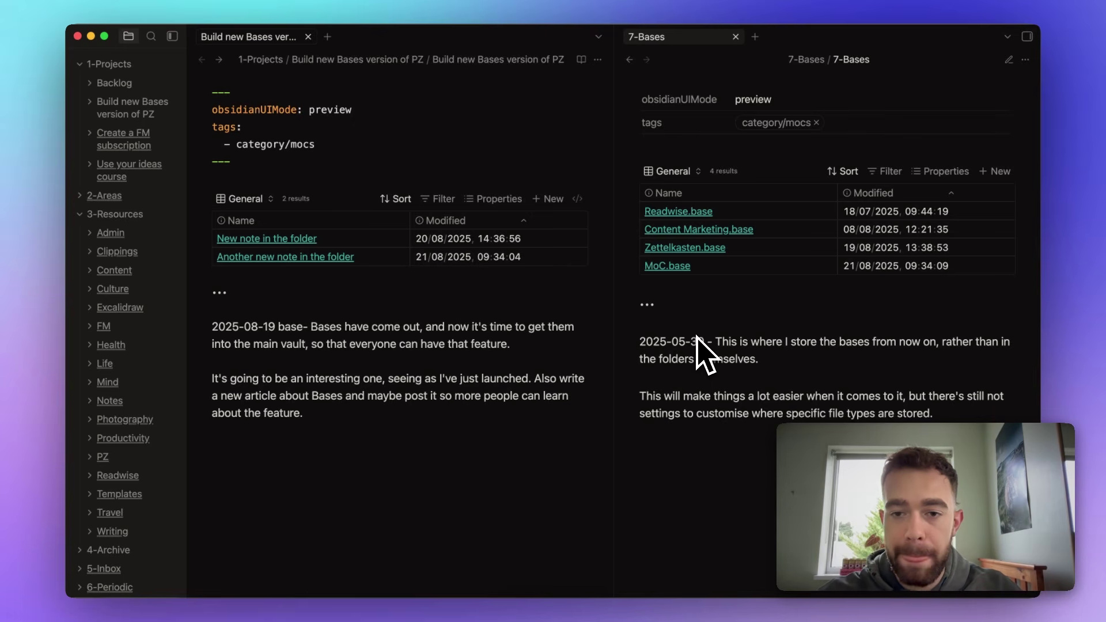
Step: Open MoC.base from the 7-Bases note and examine its filter conditions for this view and all views
click(670, 269)
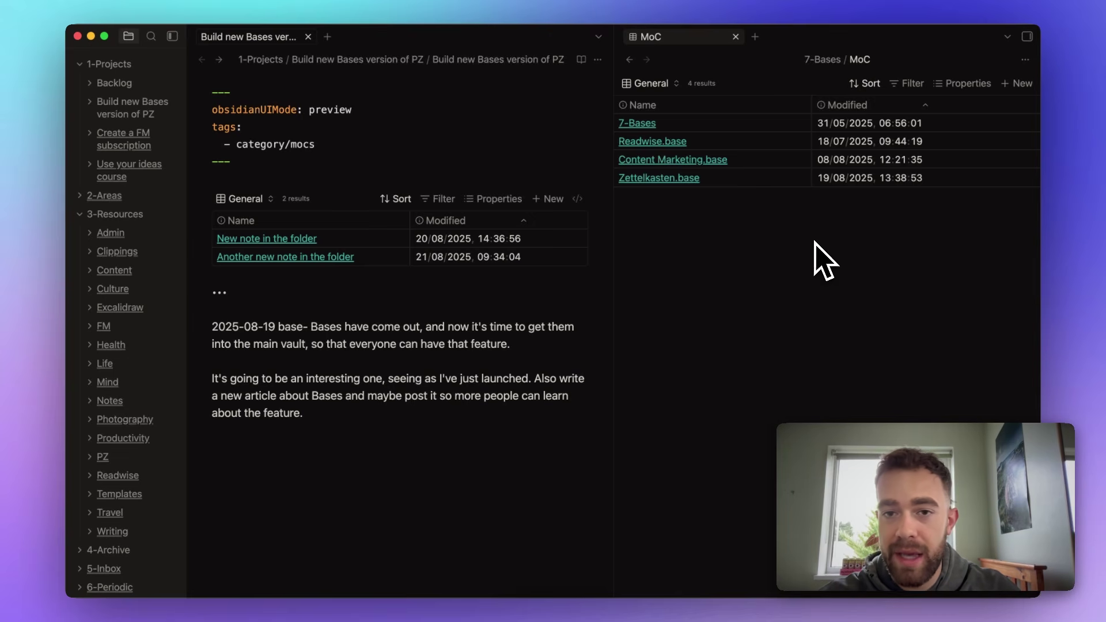
click(917, 86)
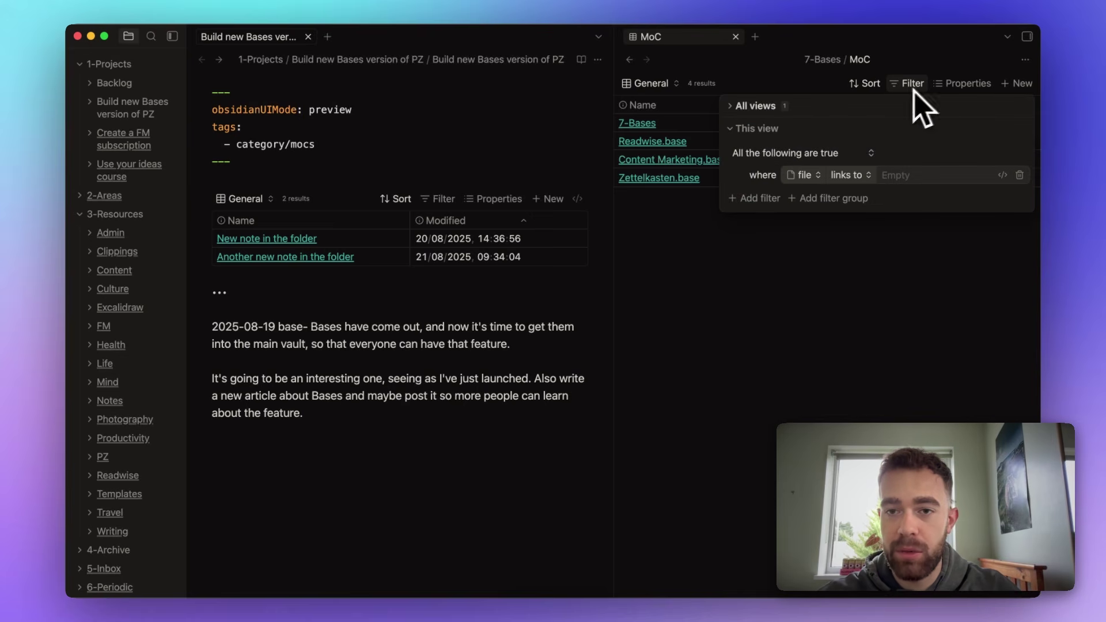
click(742, 108)
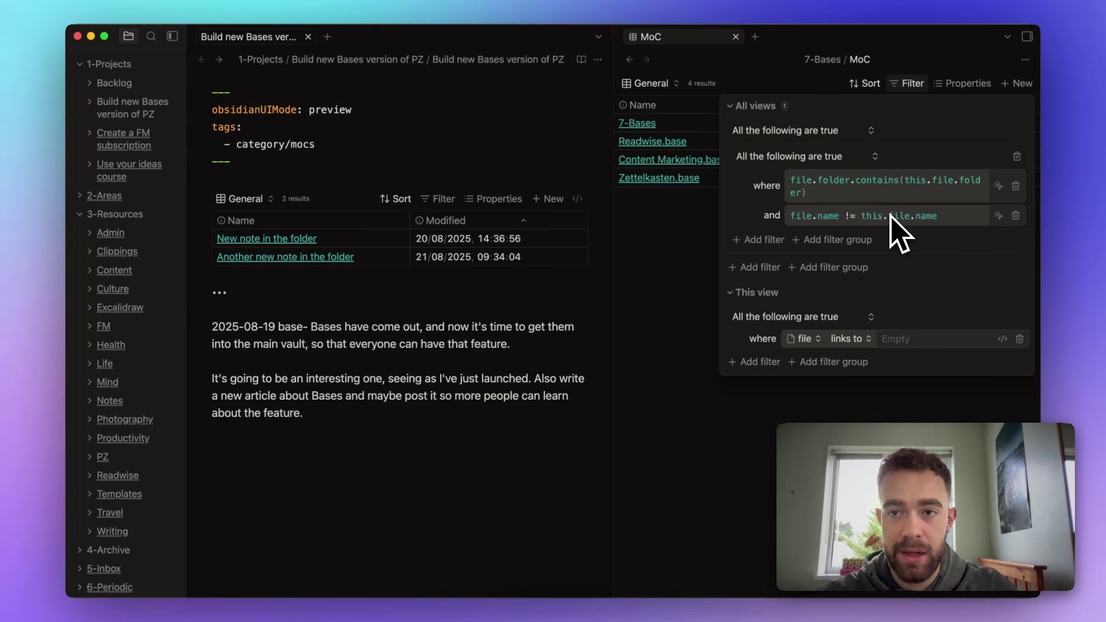
Step: Close the filter settings, return the project note to reading view, and compare the MoC base's listed notes with each pane active
click(910, 85)
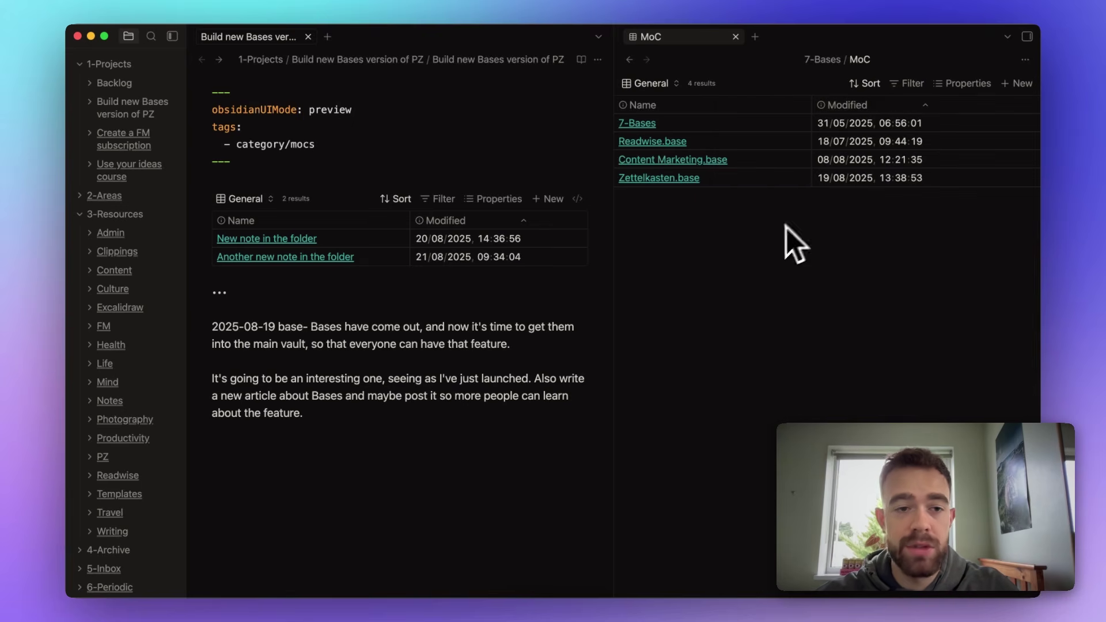
click(437, 337)
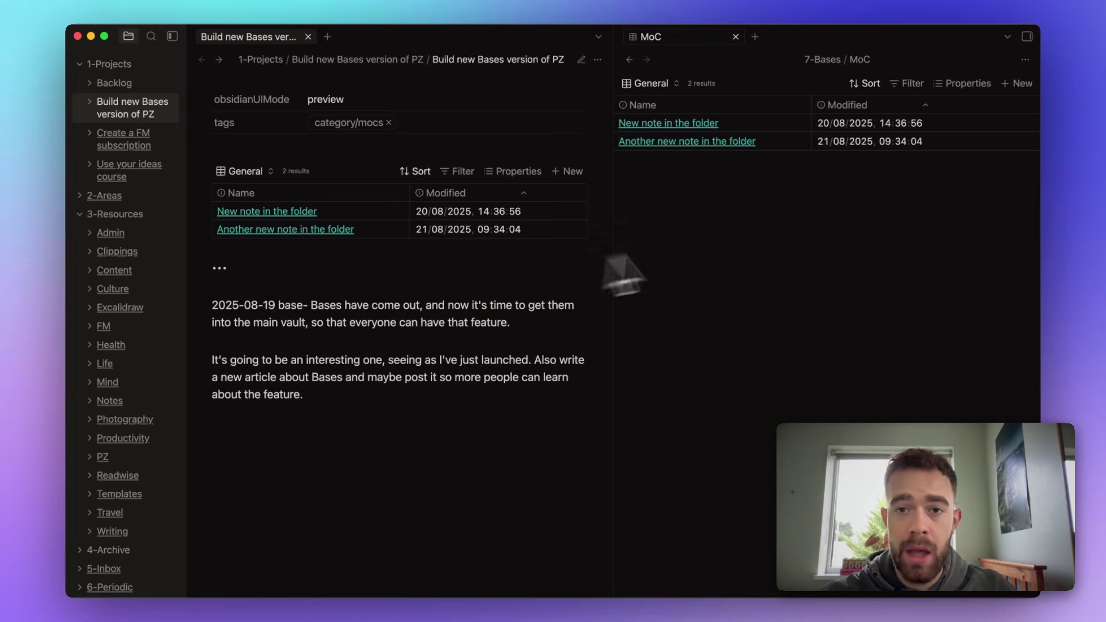
click(730, 236)
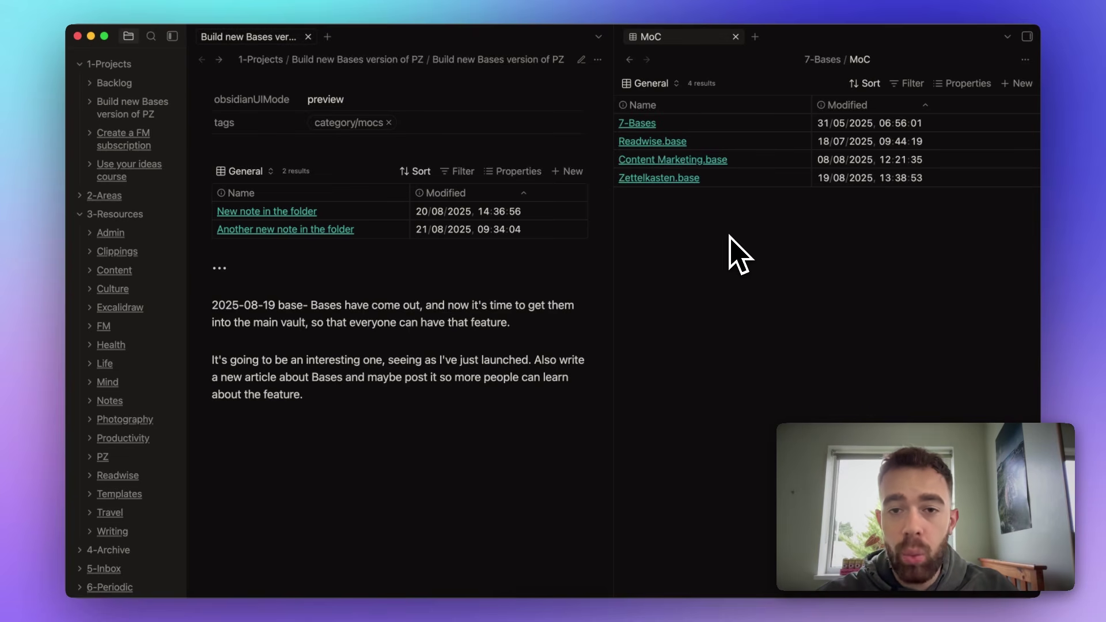
Step: Reopen the MoC base's filter settings and collapse the conditions for all views
click(919, 84)
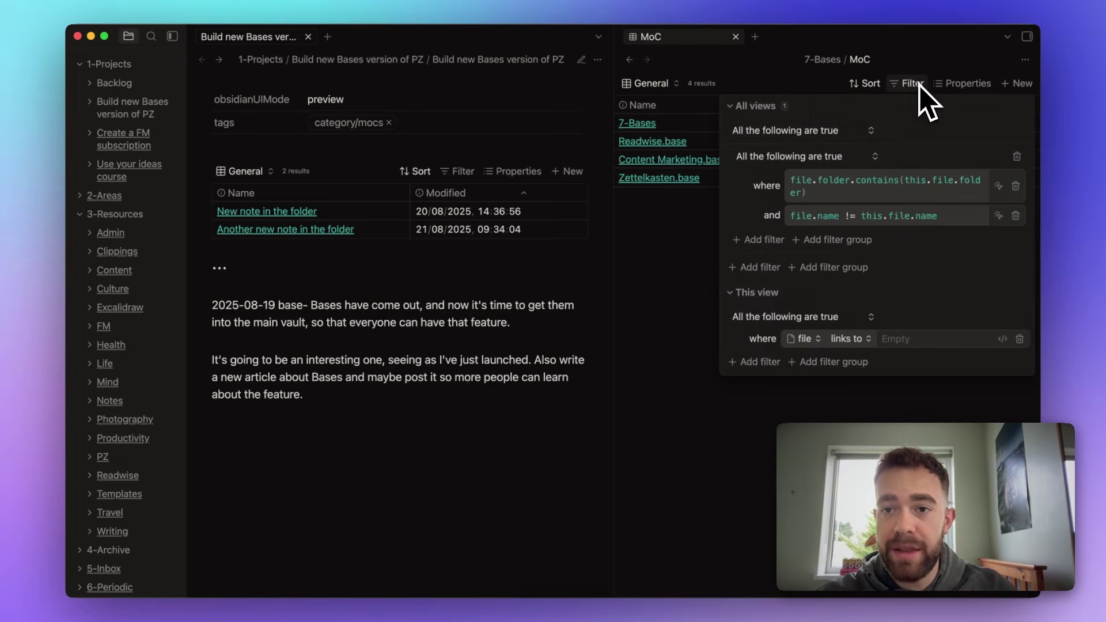
click(735, 108)
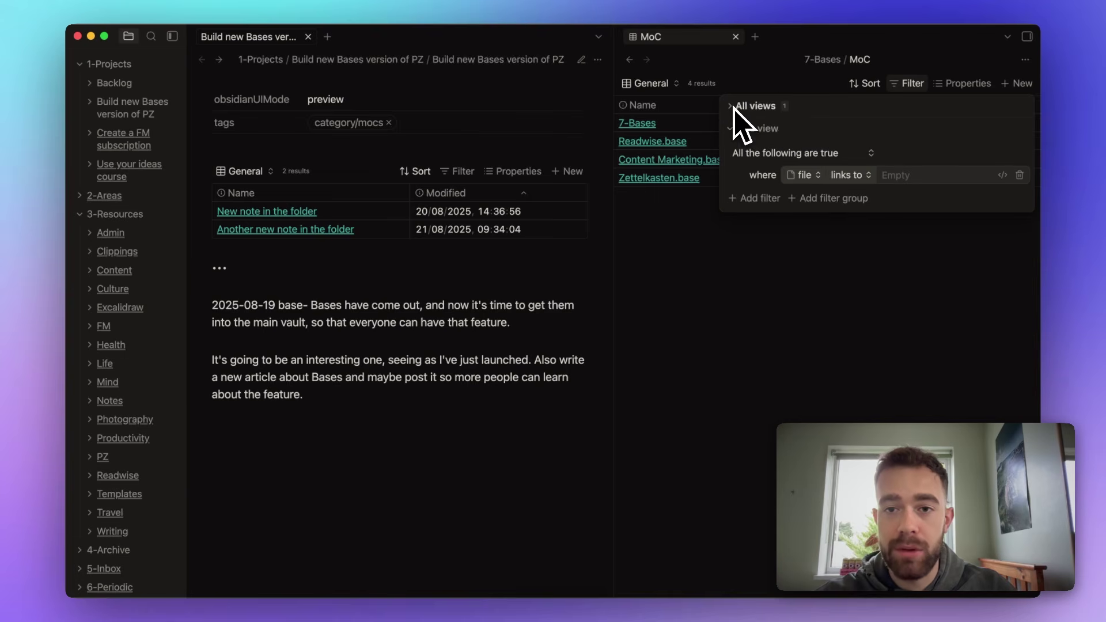
click(672, 270)
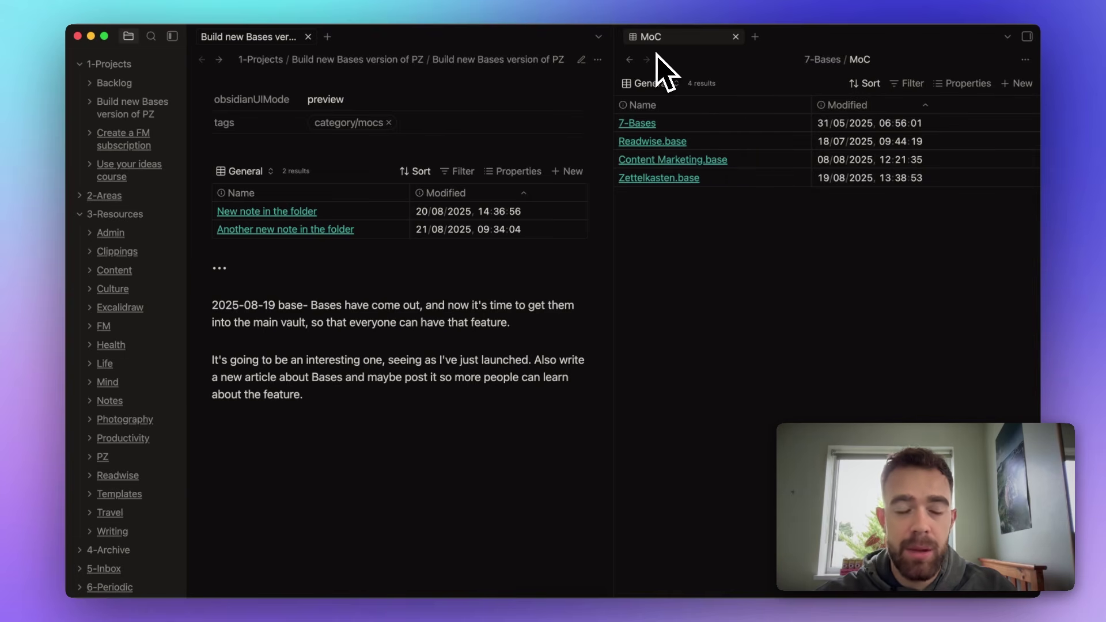
Step: Open the "Use your ideas course" note, and search for "moc" to open the MoC template from 3-Resources/Templates
click(136, 169)
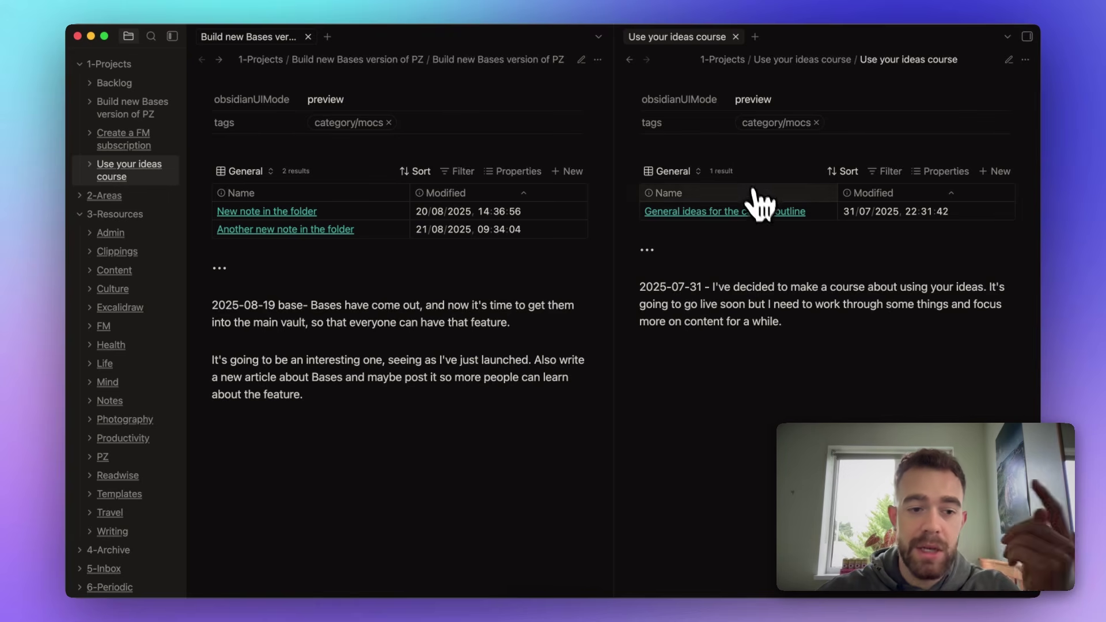
key(super+o)
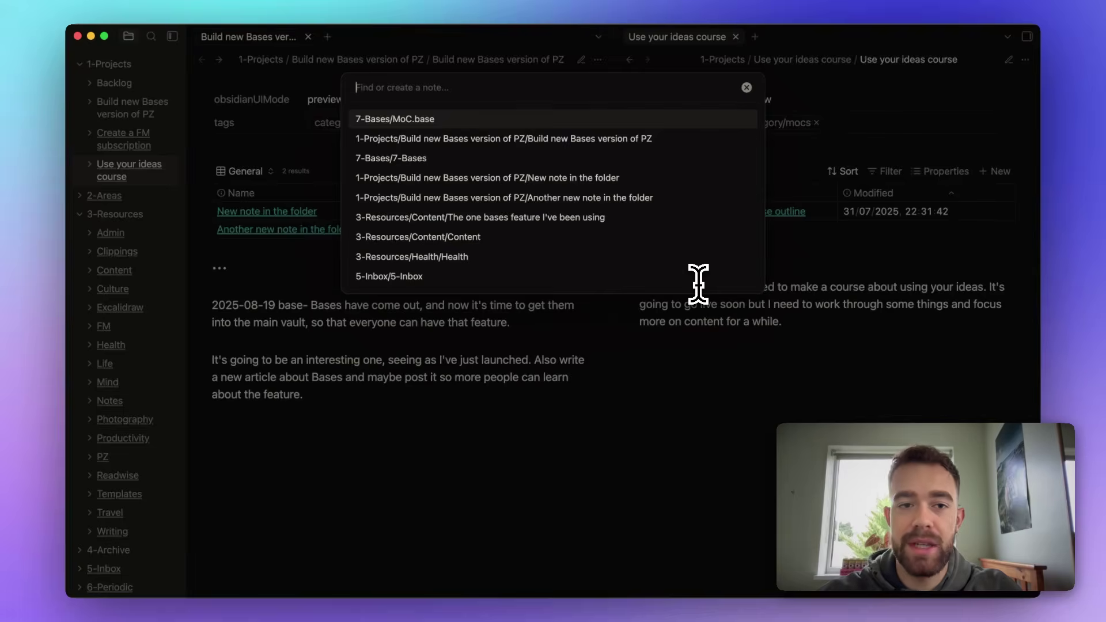
text(moc)
click(467, 119)
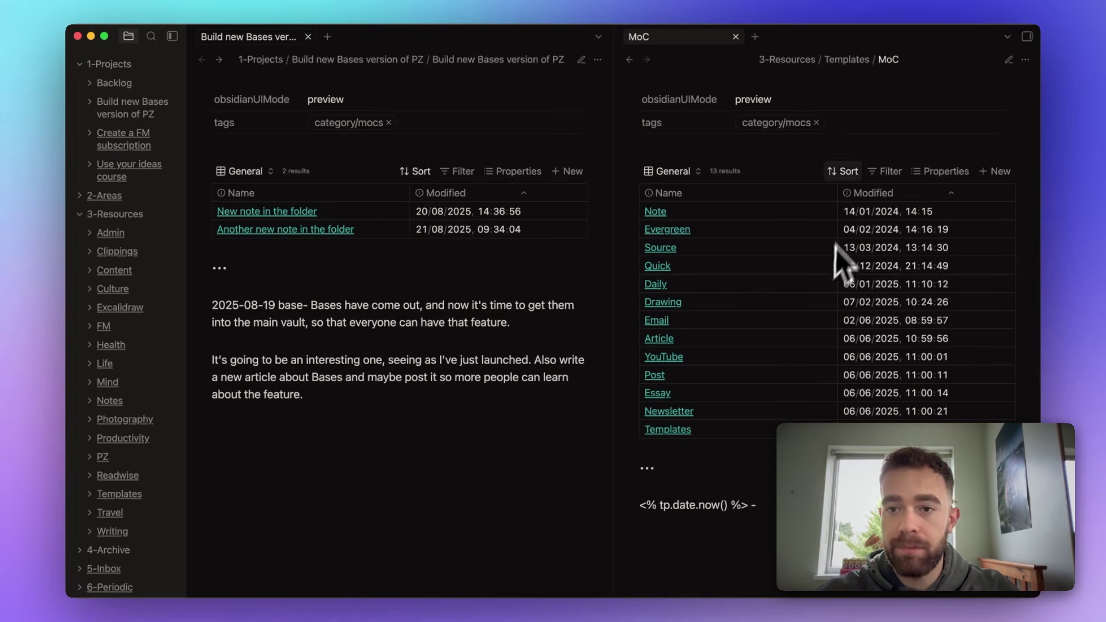
Step: Inspect the MoC template's frontmatter, MoC.base embed and date code in editing view, and return it to reading view
key(super+e)
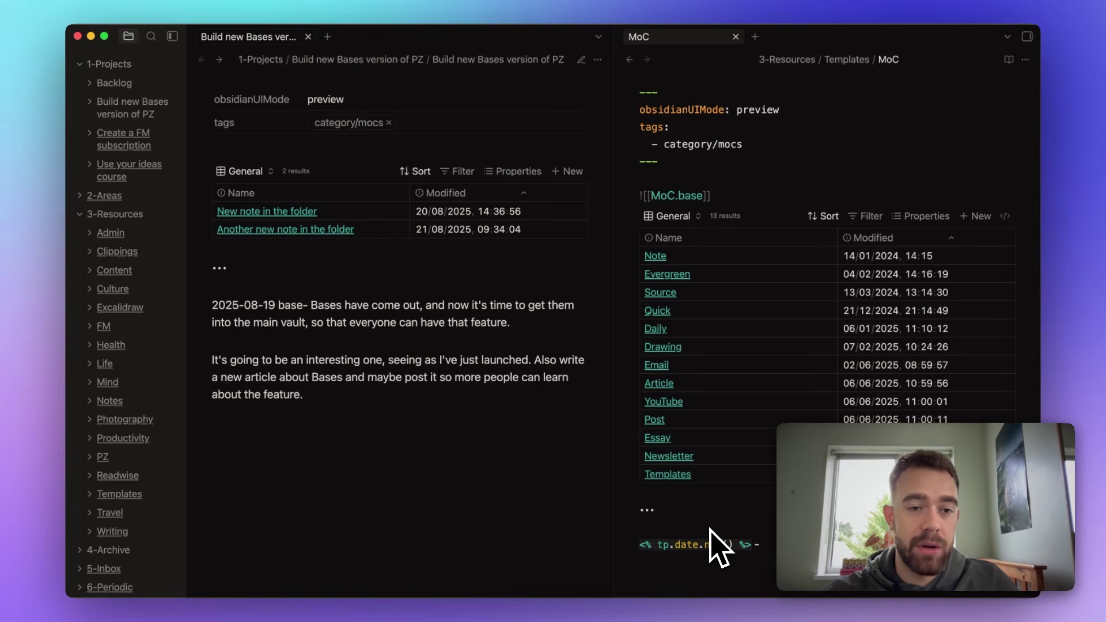
click(741, 203)
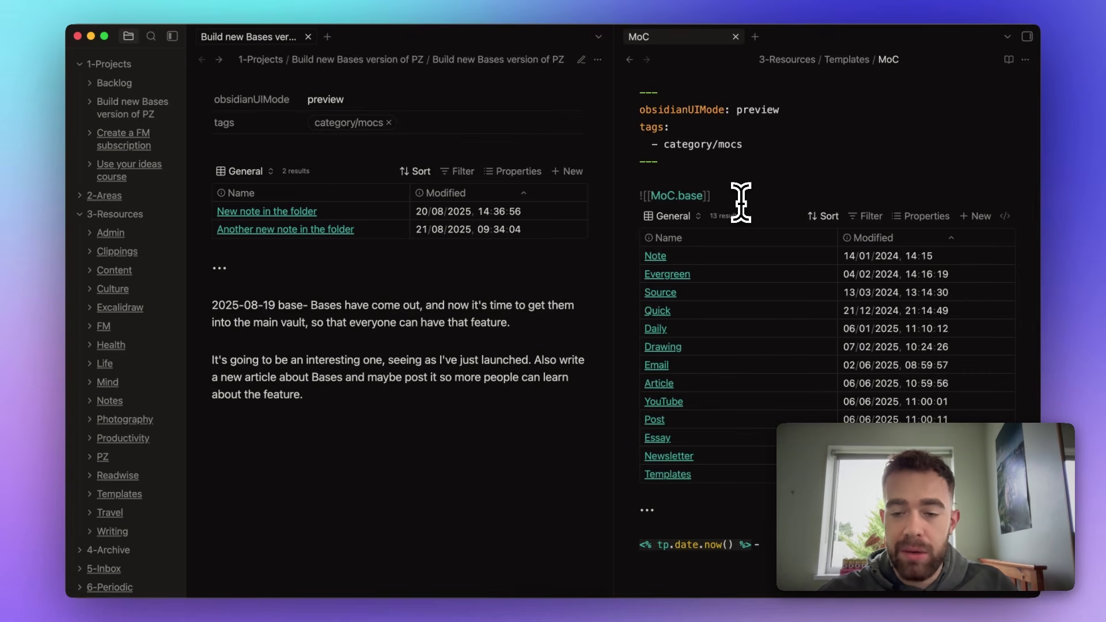
click(727, 198)
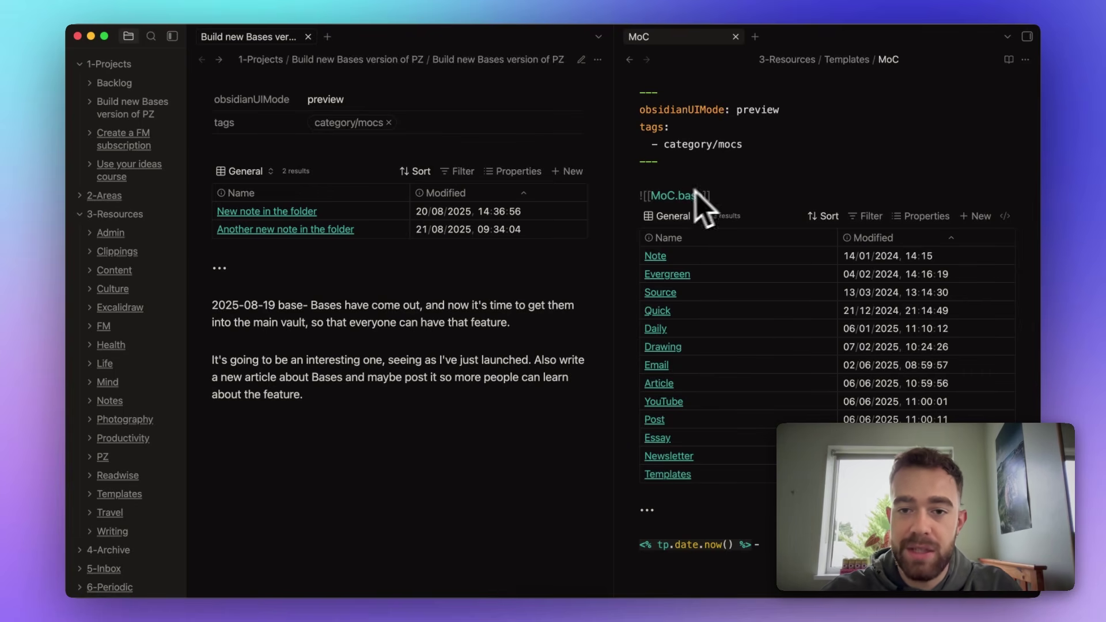
key(super+e)
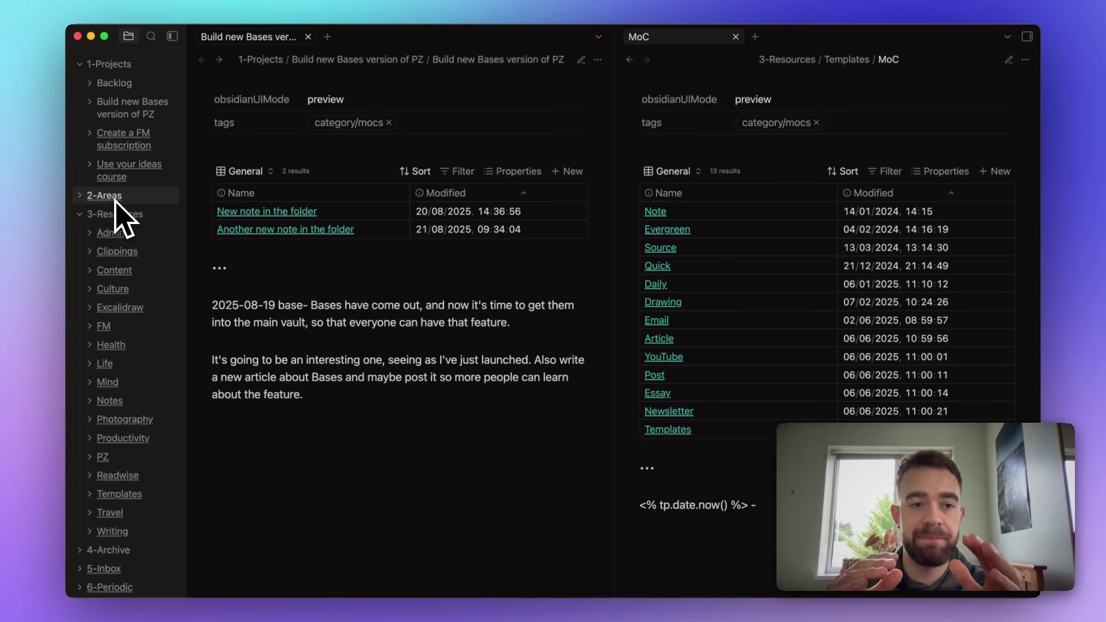
Step: Expand the 2-Areas folder in the file explorer, browse its notes, and collapse it again
click(80, 196)
scroll(114, 331, down, 1)
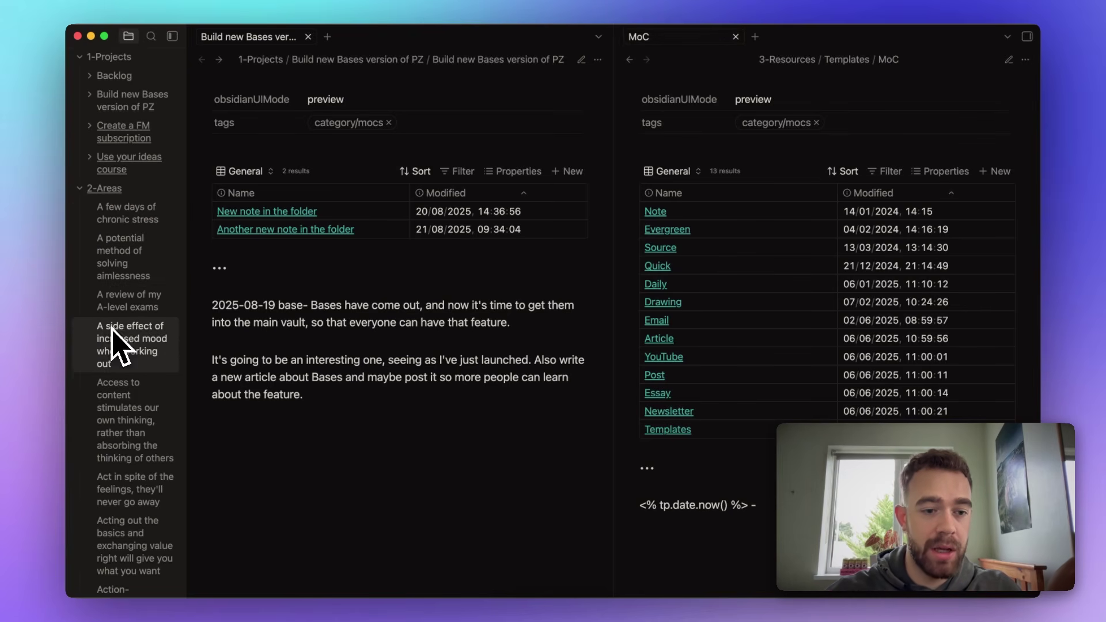
scroll(113, 329, down, 15)
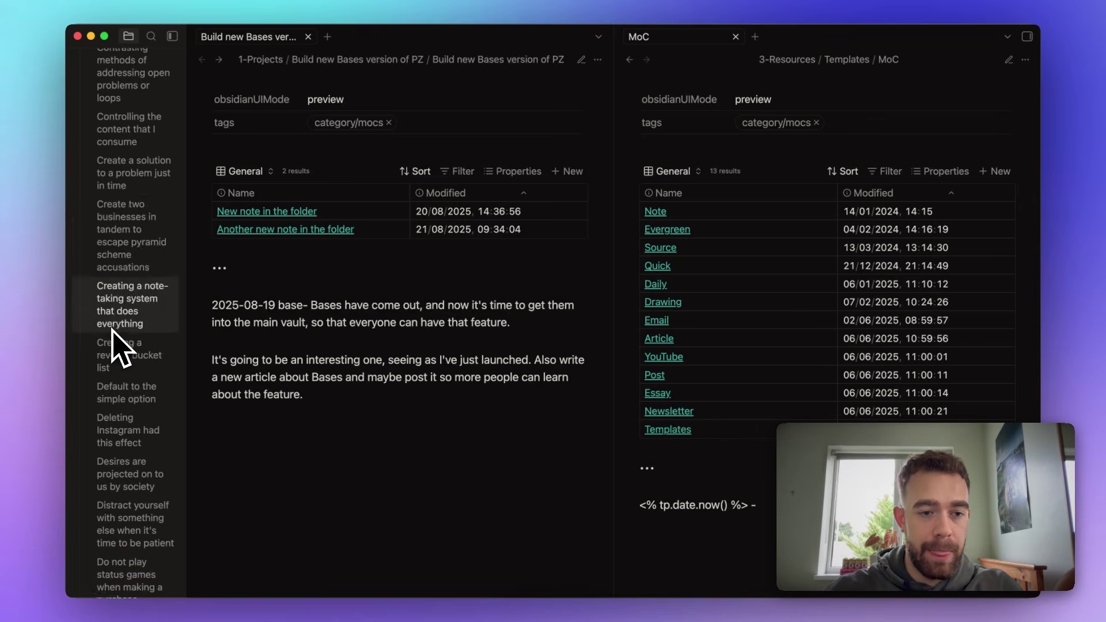
scroll(113, 330, down, 3)
scroll(113, 331, up, 20)
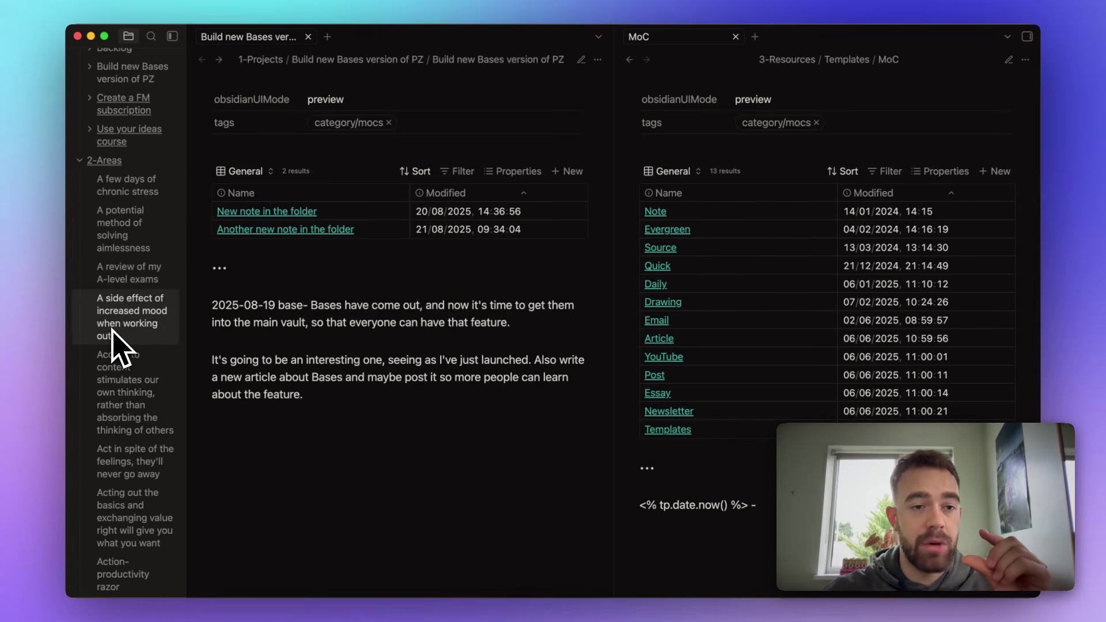
click(81, 164)
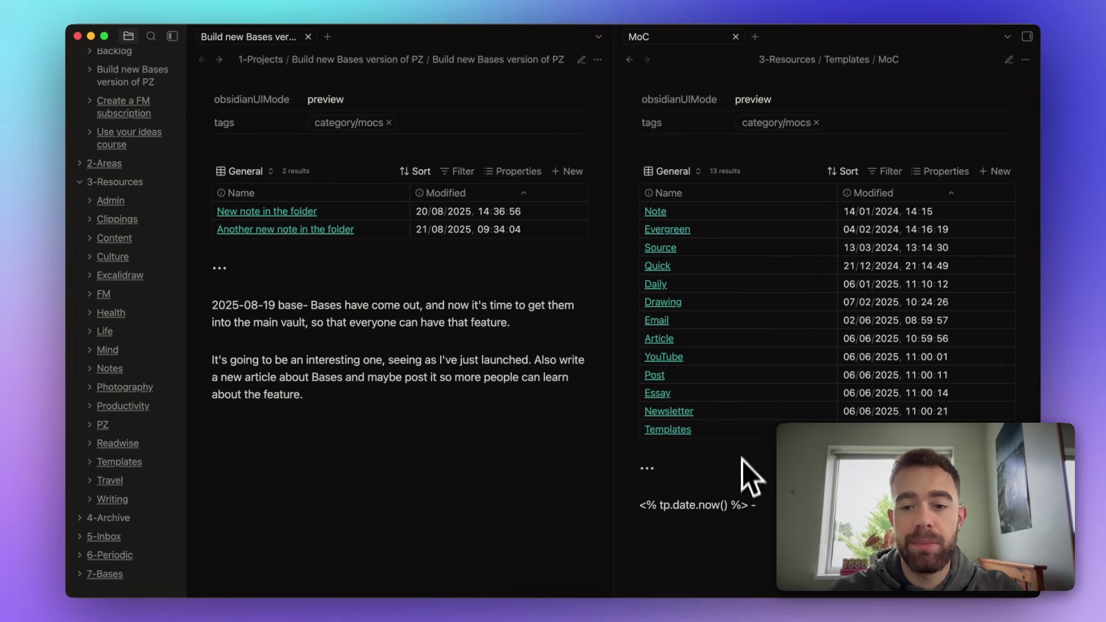
Step: Open the 2-Areas folder note and browse the notes listed in its embedded Zettelkasten table
click(115, 164)
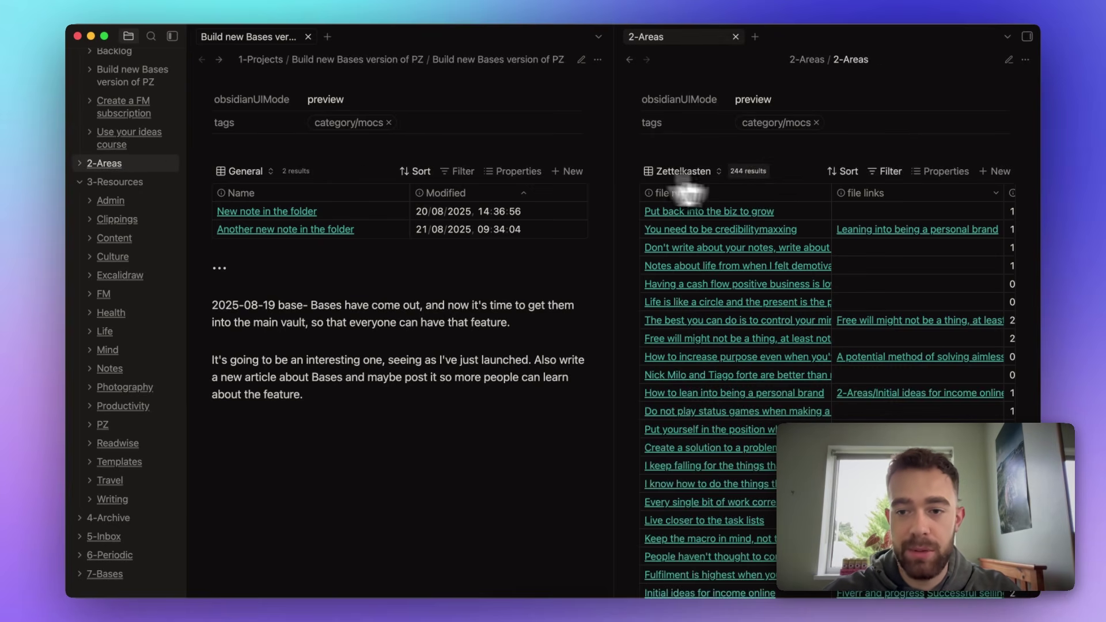
scroll(855, 332, down, 1)
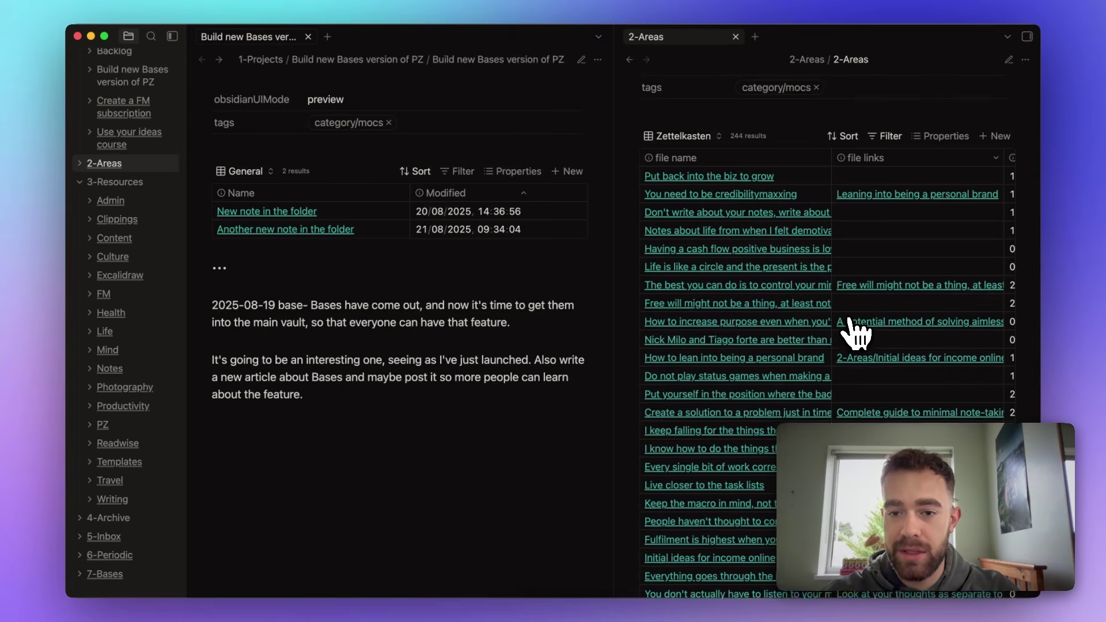
scroll(855, 332, down, 15)
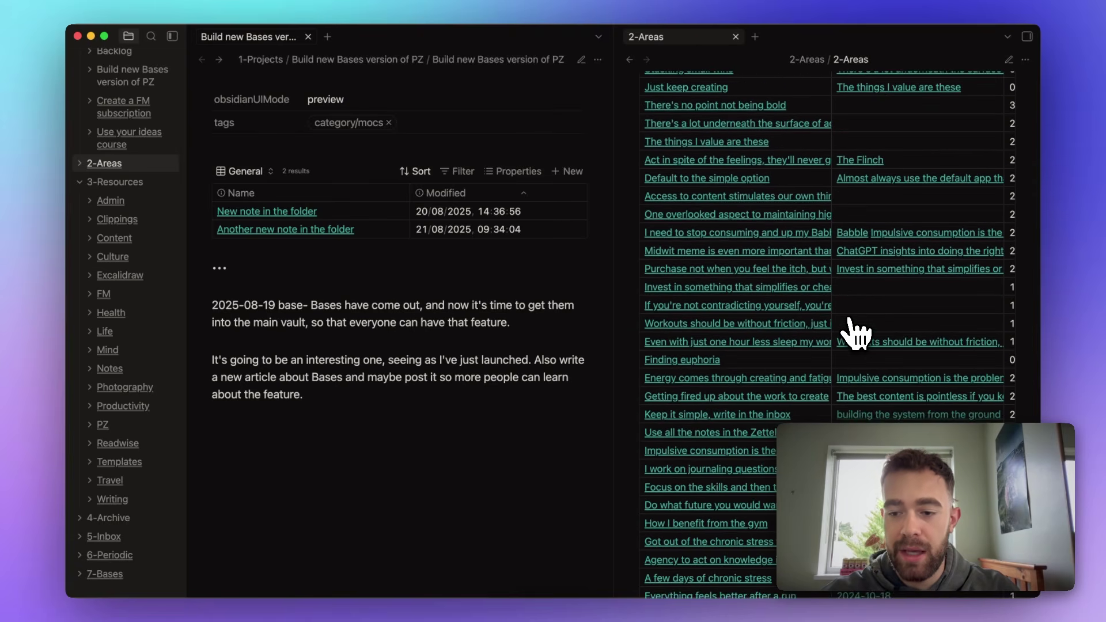
scroll(856, 333, down, 5)
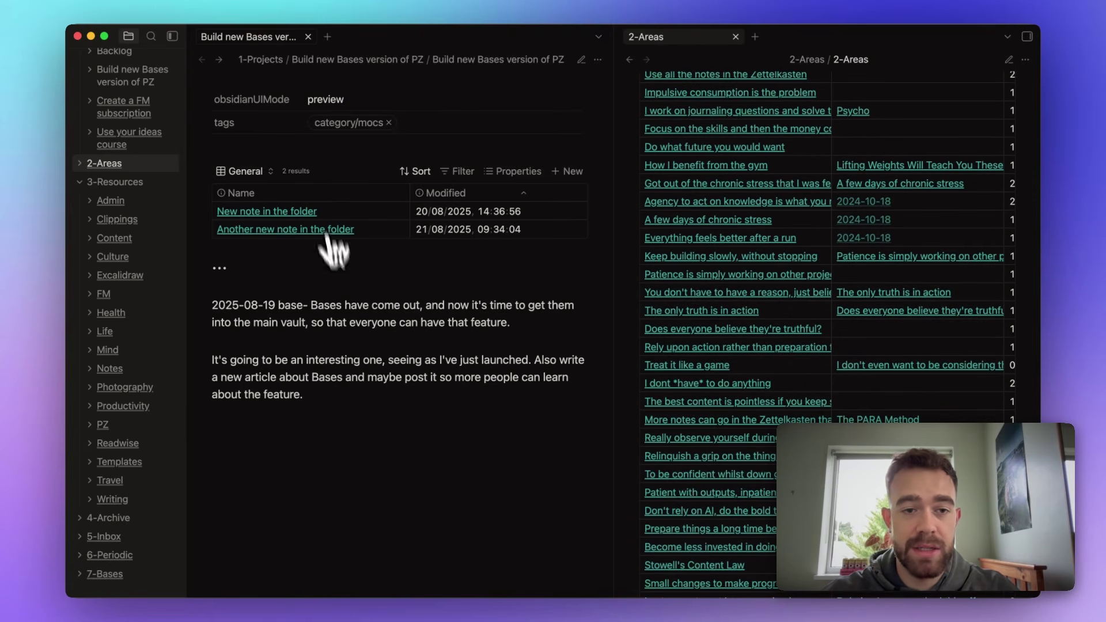
scroll(795, 329, down, 3)
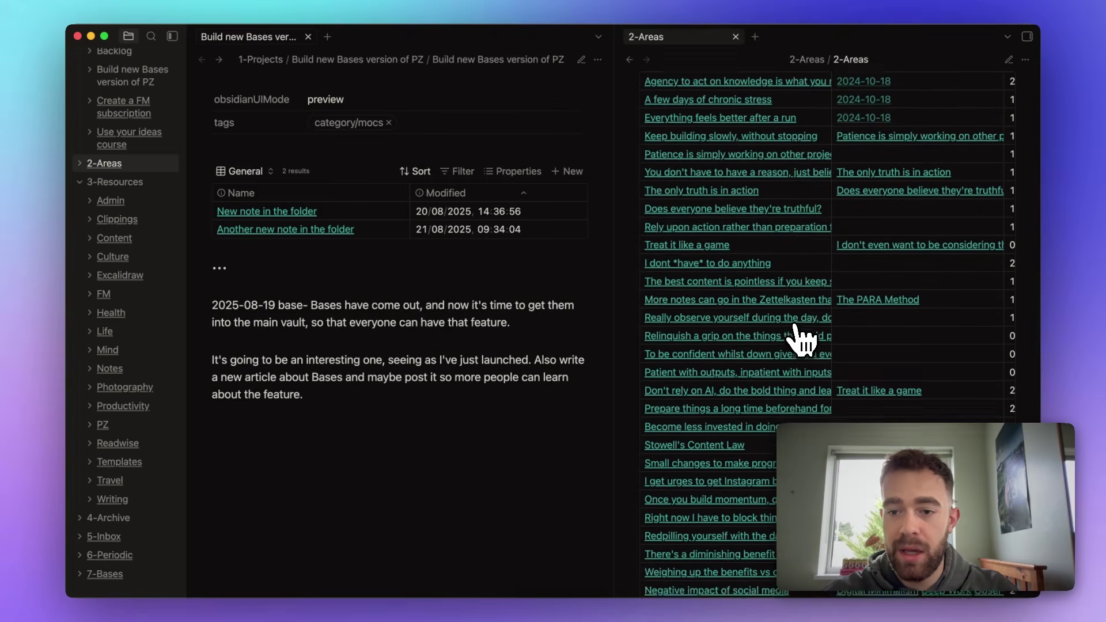
scroll(798, 331, down, 6)
scroll(827, 242, up, 2)
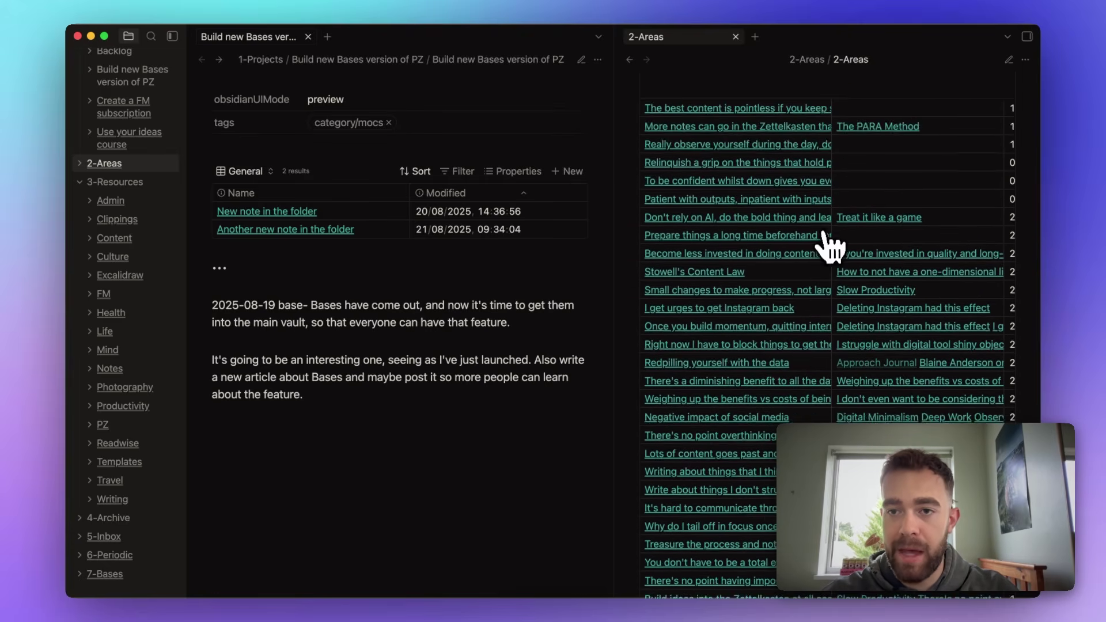
scroll(828, 244, up, 10)
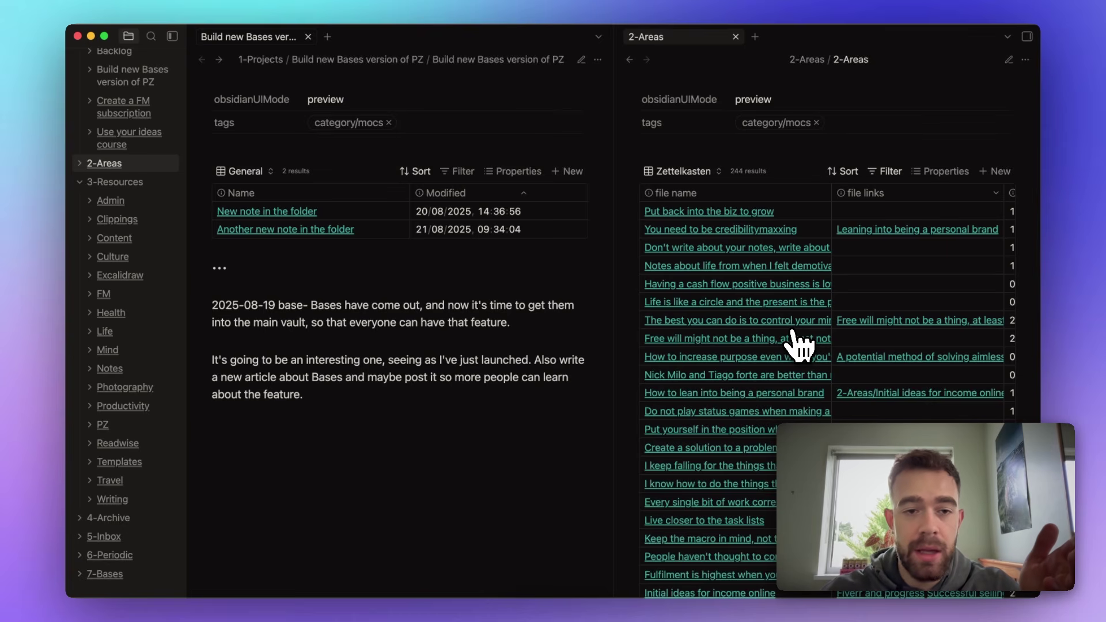
Step: Examine the embedded Zettelkasten base's filter conditions for all views and for this view
click(893, 171)
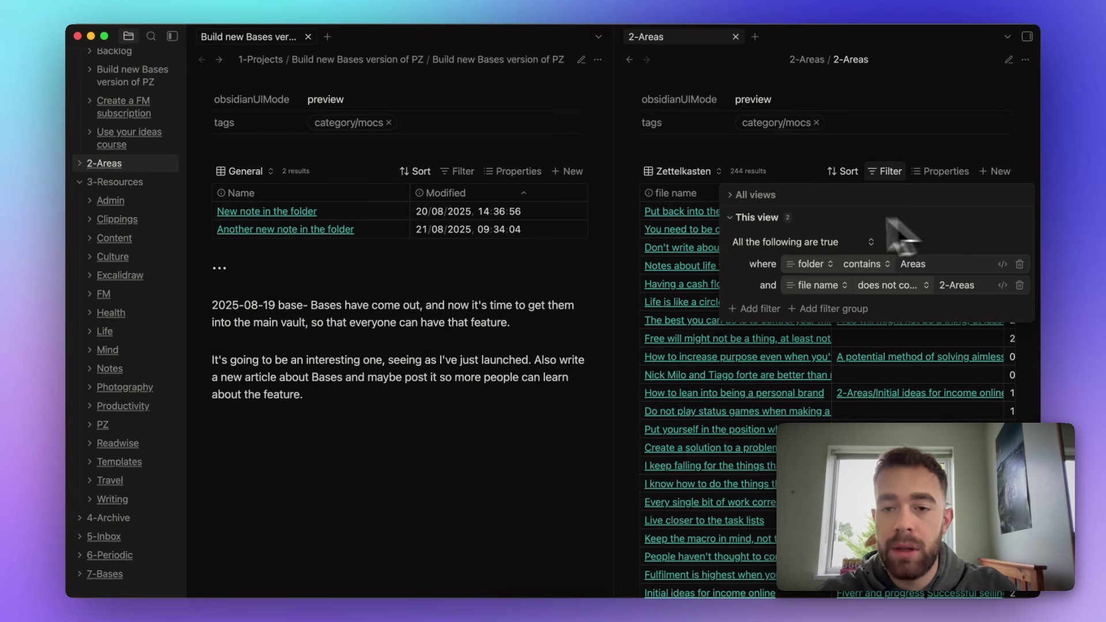
click(729, 196)
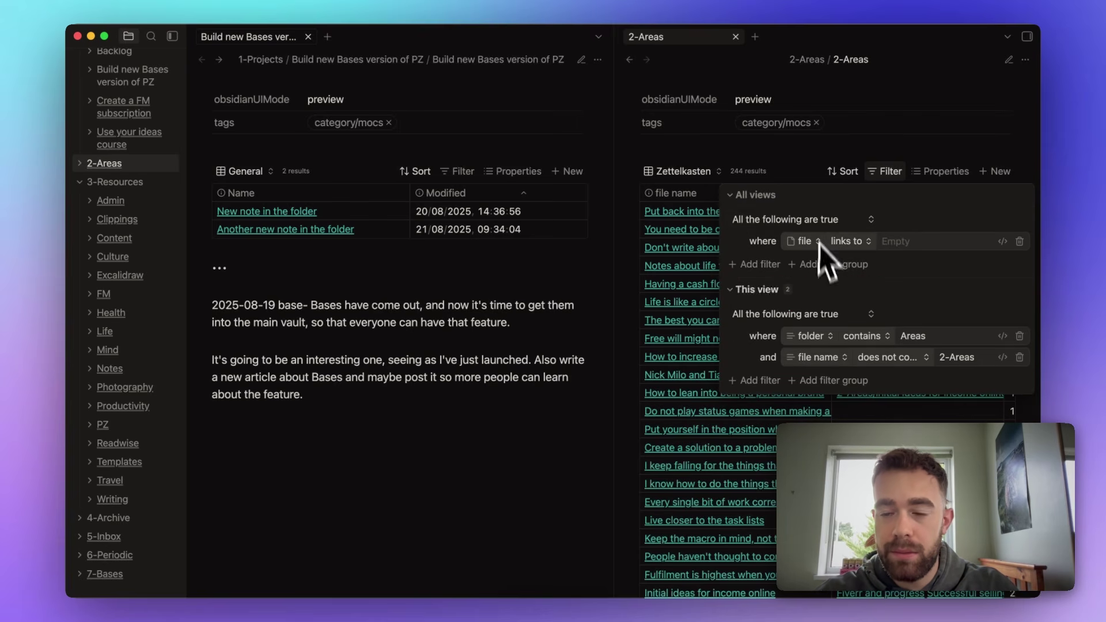
click(733, 197)
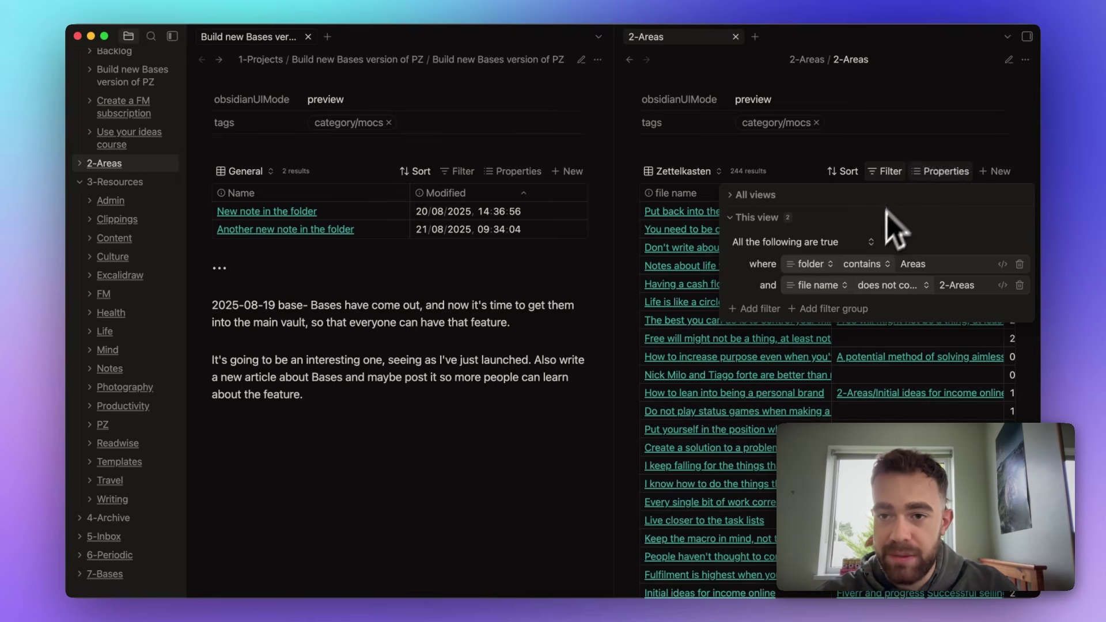
click(897, 171)
Step: Check which properties the Zettelkasten table displays, and close the list without changing the note's obsidianUIMode value
click(942, 173)
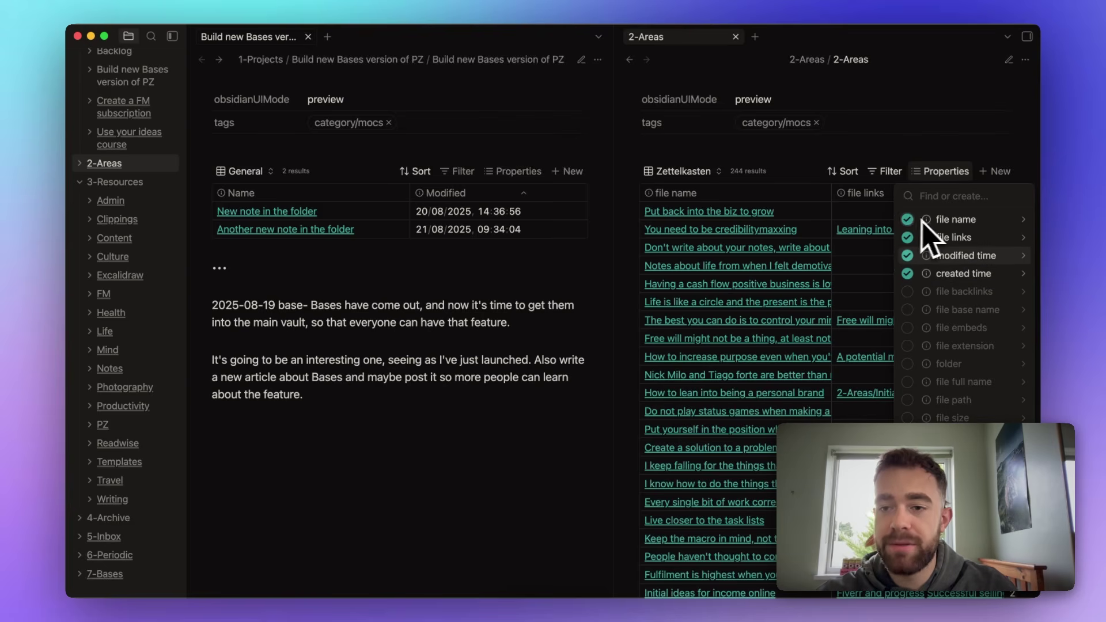
click(909, 128)
click(908, 95)
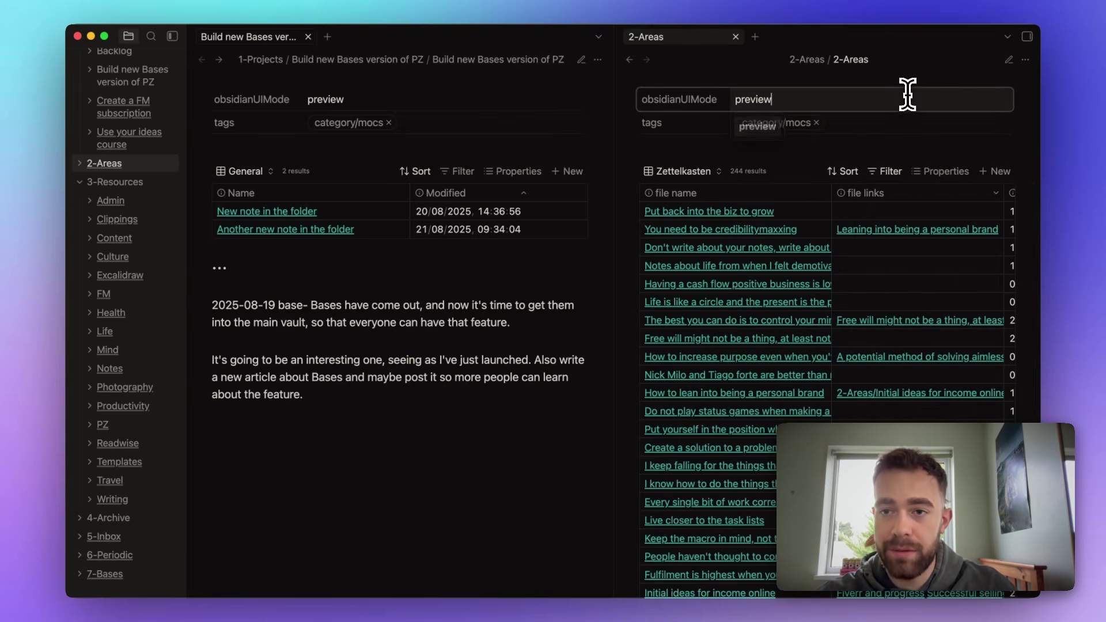
key(Return)
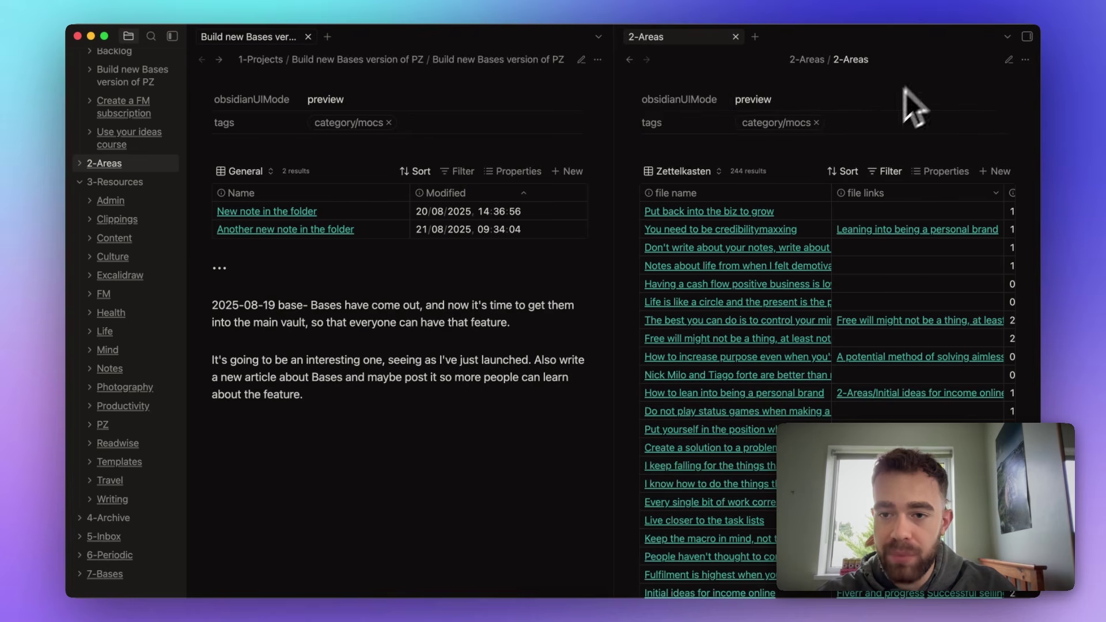
Step: Open "You need to be credibilitymaxxing" from the table, follow its "Leaning into being a personal brand" link, and return to the 2-Areas note
click(761, 232)
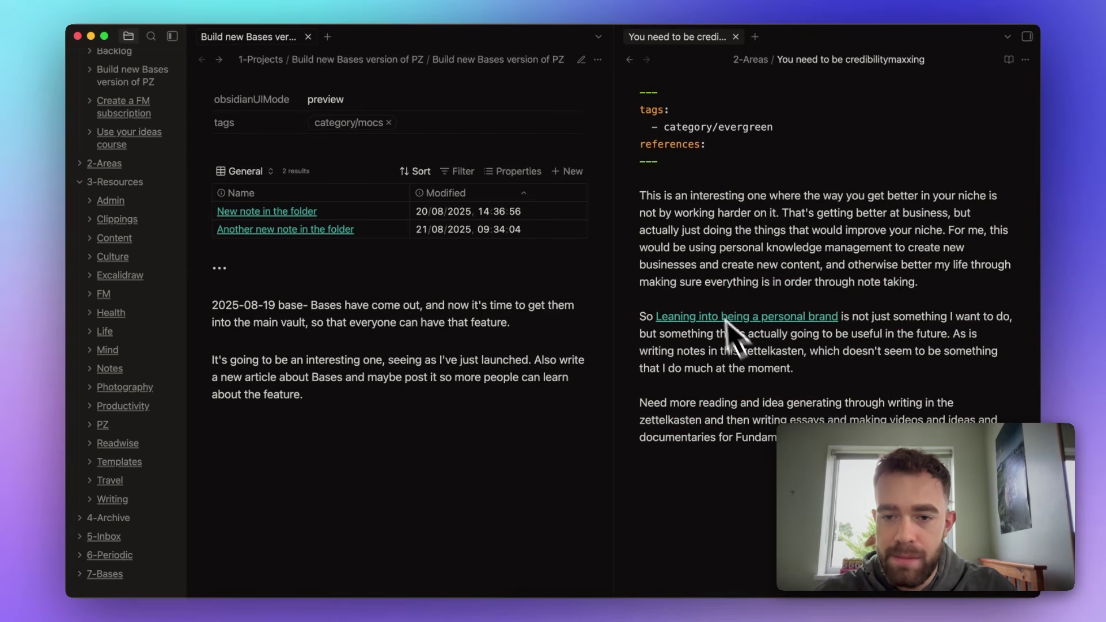
click(814, 318)
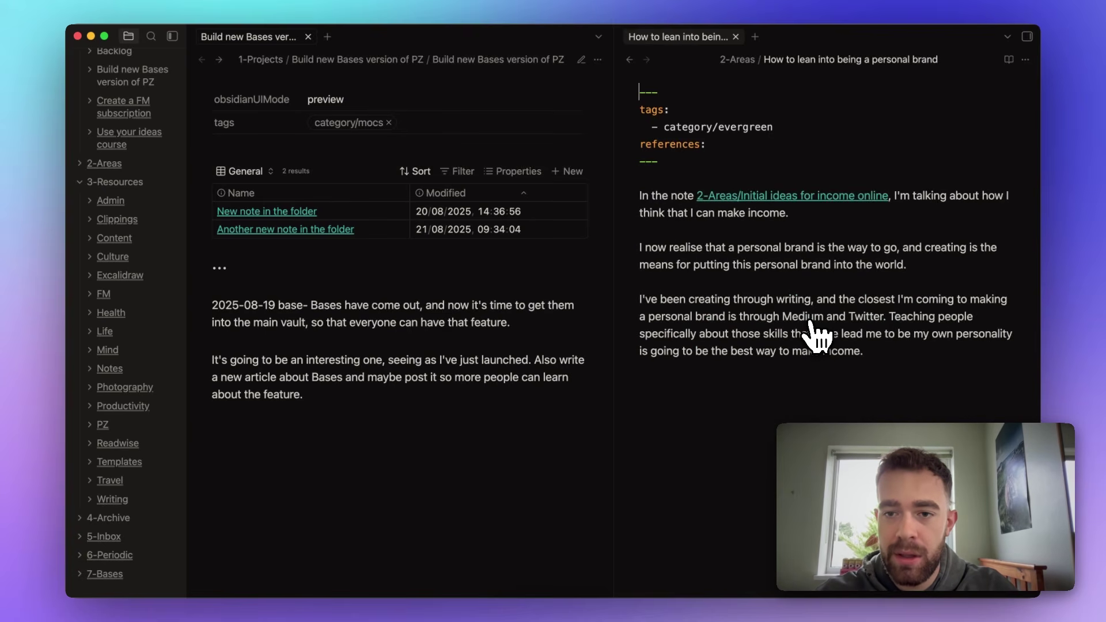
key(super+alt+Left)
key(super+alt+Left)
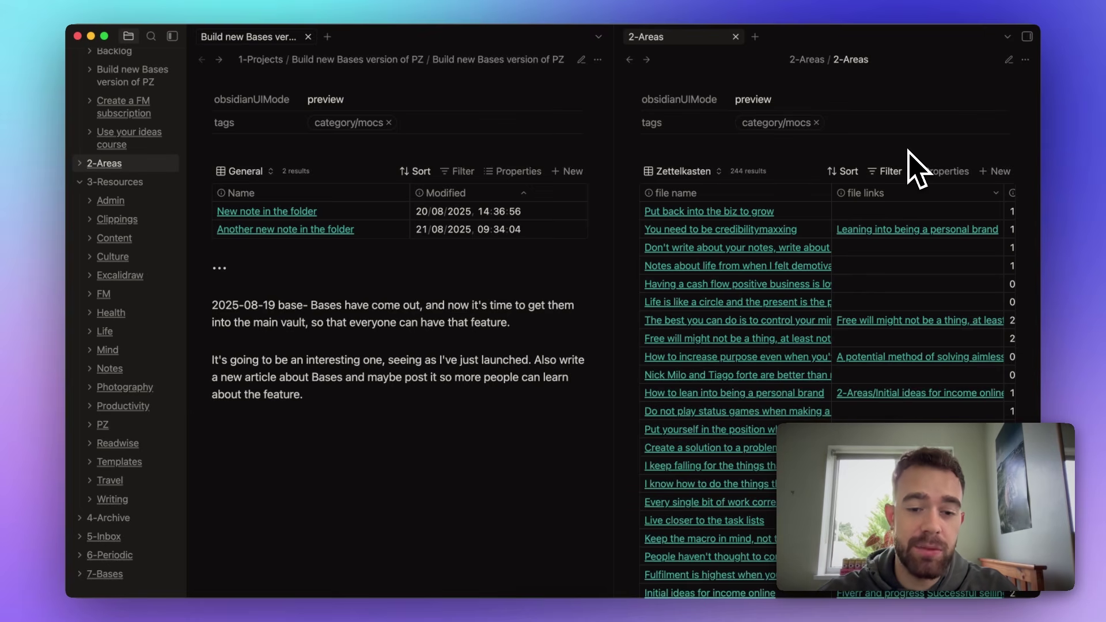
Step: Search for "zettelk" and open Zettelkasten.base from the 7-Bases folder
key(super+o)
text(zettelk)
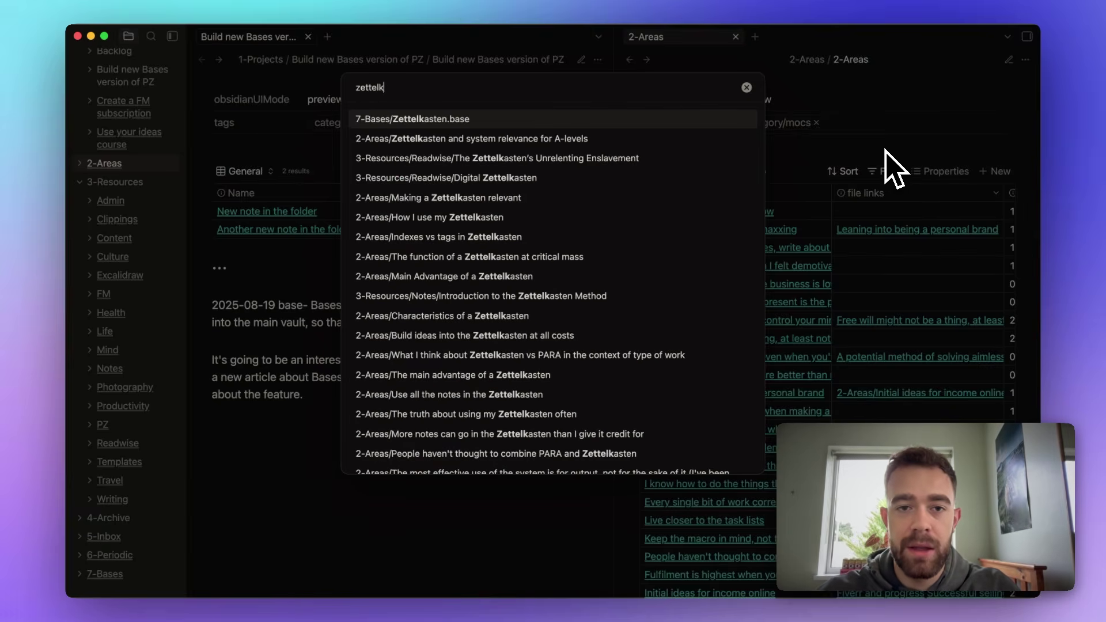
key(Return)
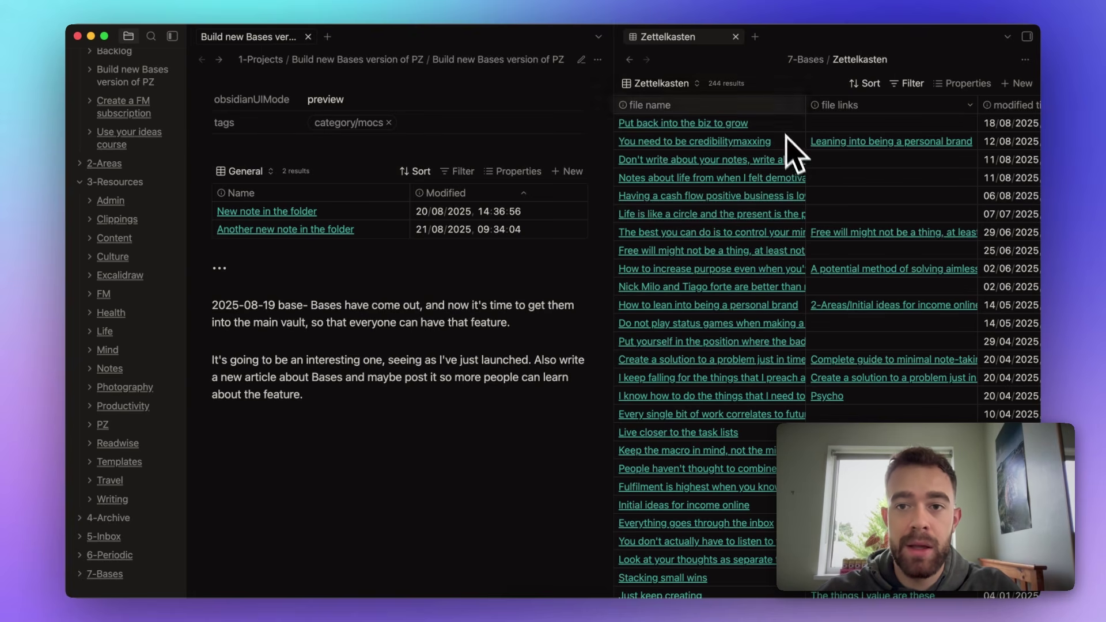
Step: Return to the 2-Areas note, search for "readwise" and open the Readwise note from 3-Resources/Readwise
key(alt+super+Left)
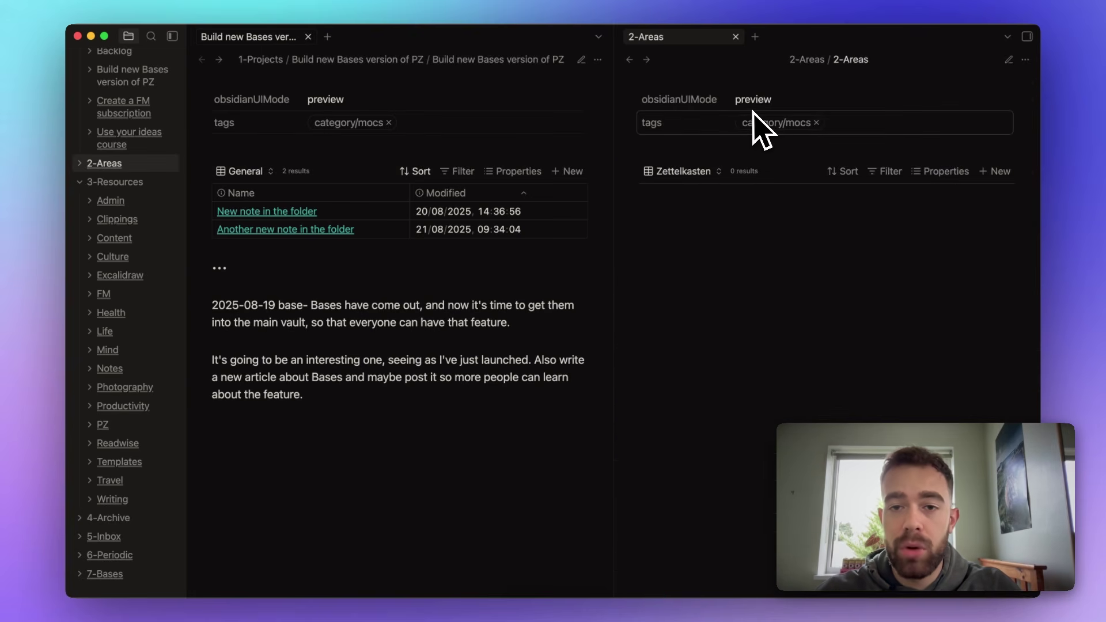
key(super+o)
text(readwise)
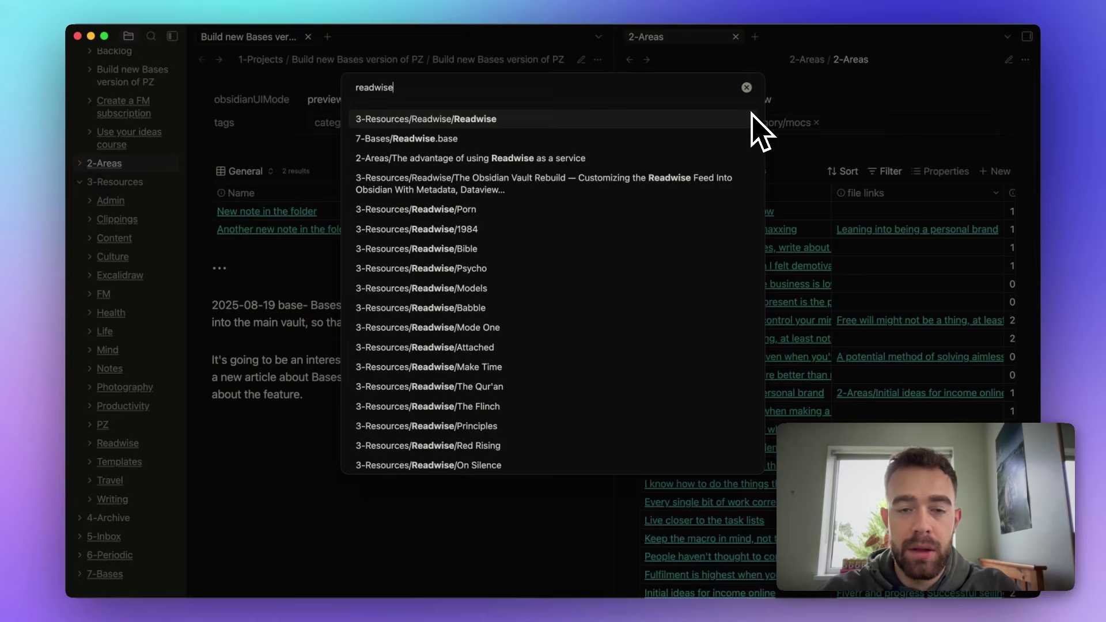
key(Return)
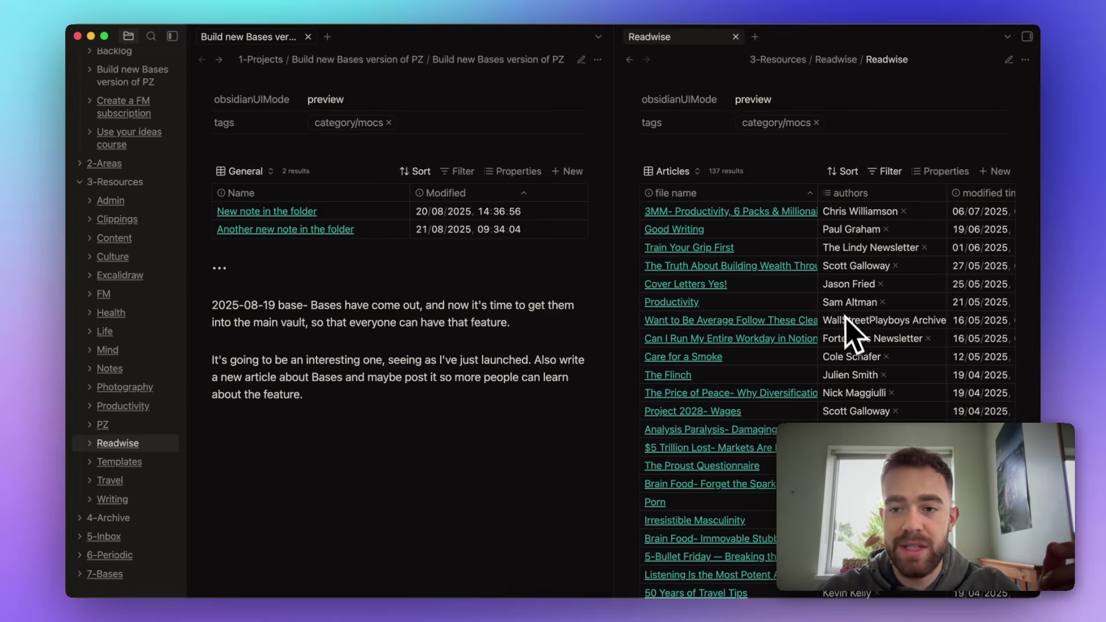
Step: Examine the Articles table embedded in the Readwise note, including its columns and the entries further down the list
scroll(890, 245, right, 1)
scroll(891, 245, left, 1)
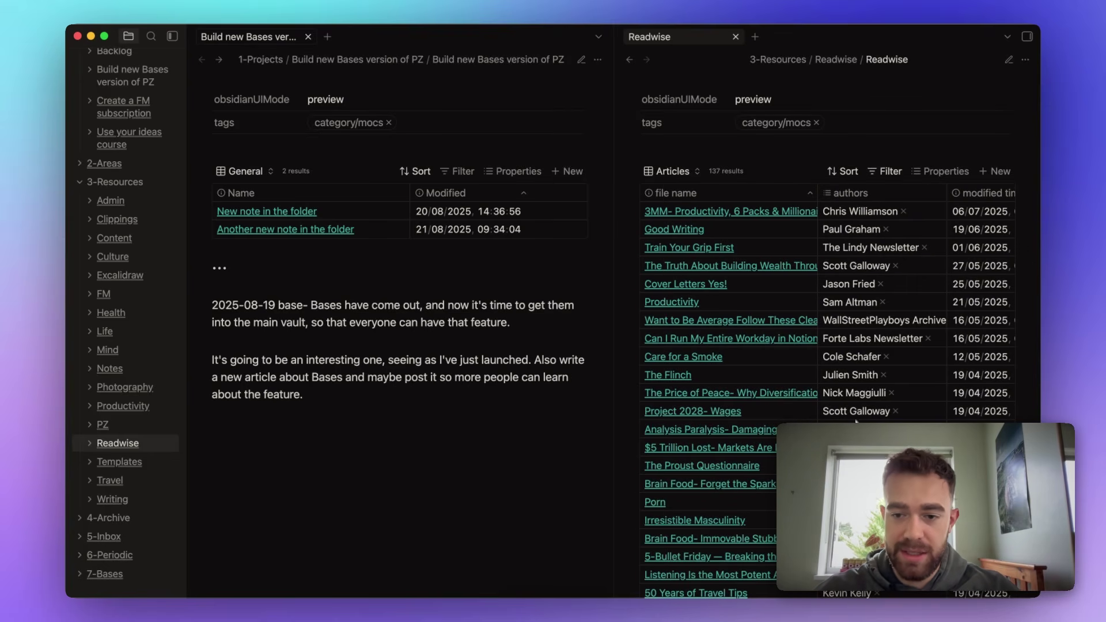
scroll(828, 334, down, 2)
scroll(829, 335, up, 2)
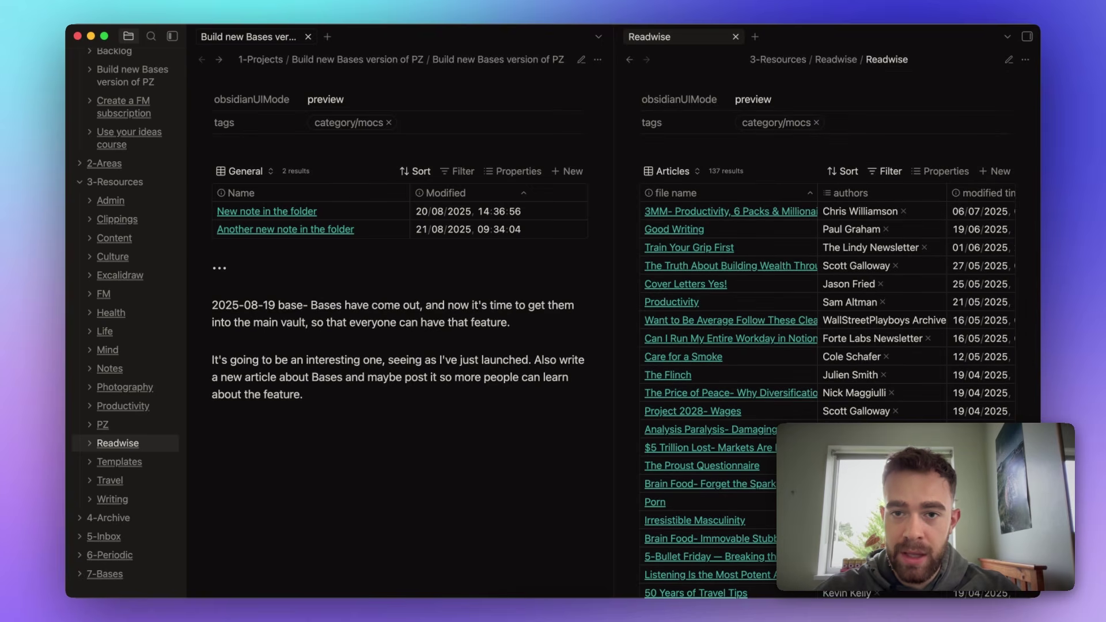
scroll(856, 398, down, 1)
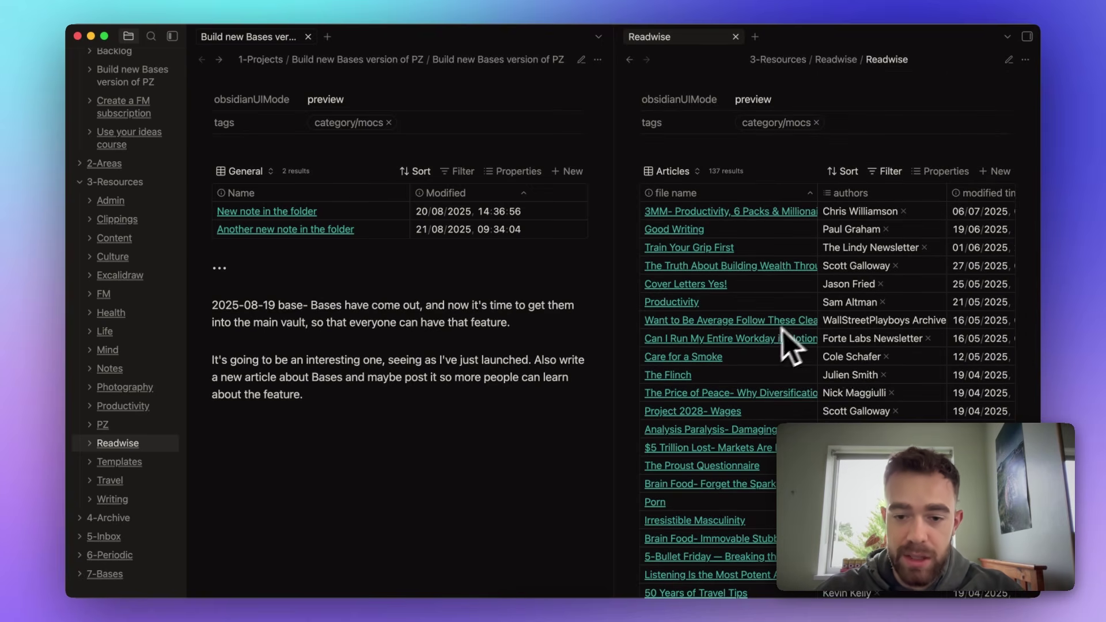
scroll(772, 346, down, 8)
scroll(765, 362, down, 15)
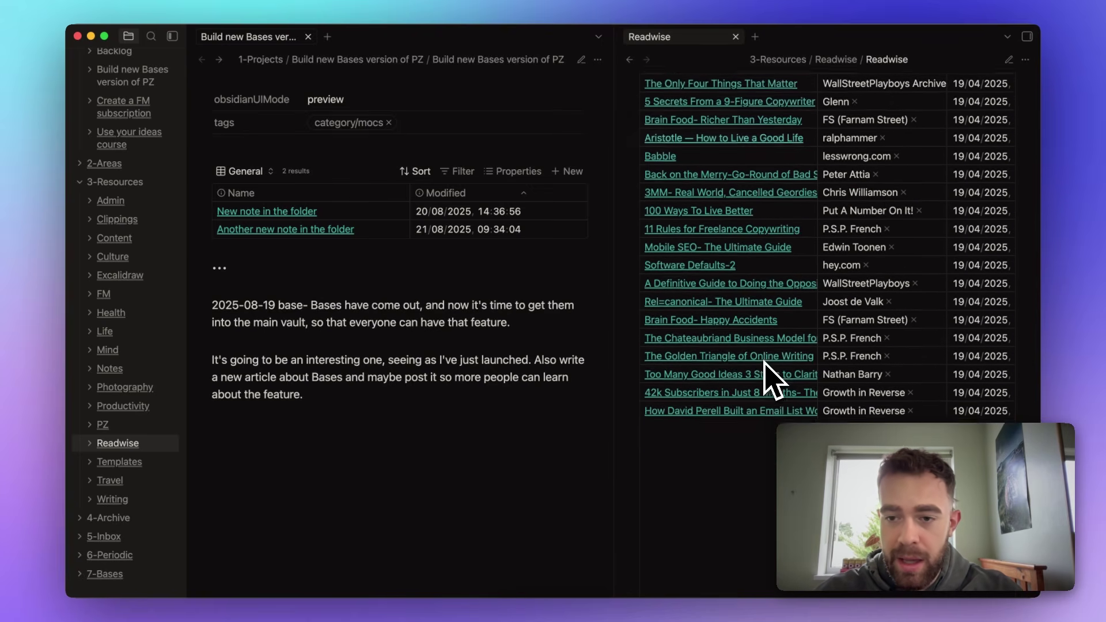
scroll(769, 369, down, 3)
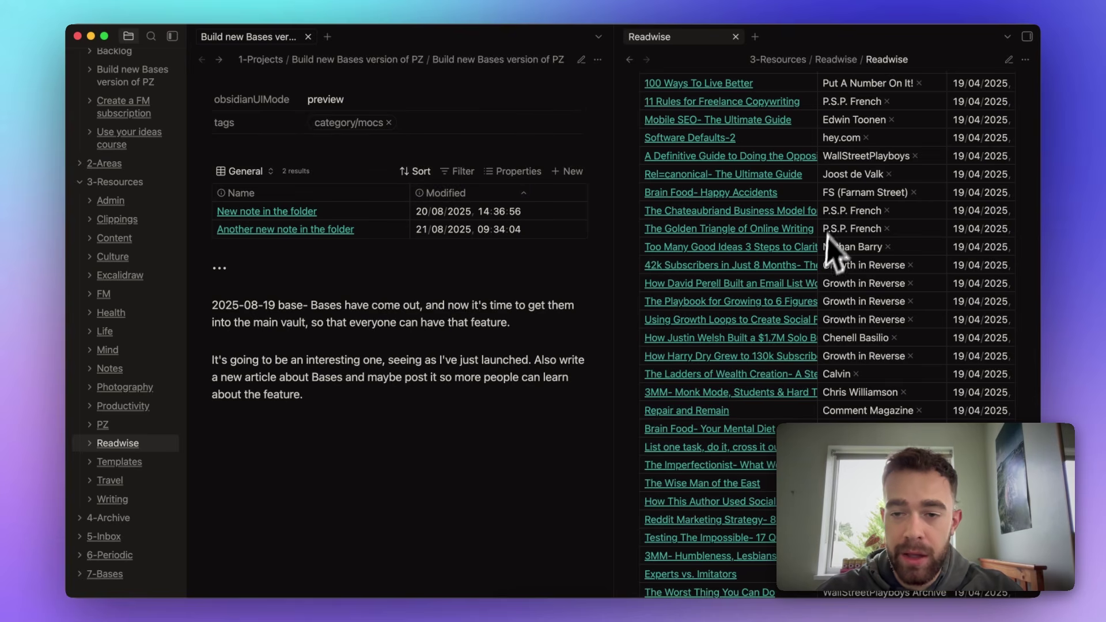
scroll(836, 203, up, 3)
scroll(836, 204, up, 5)
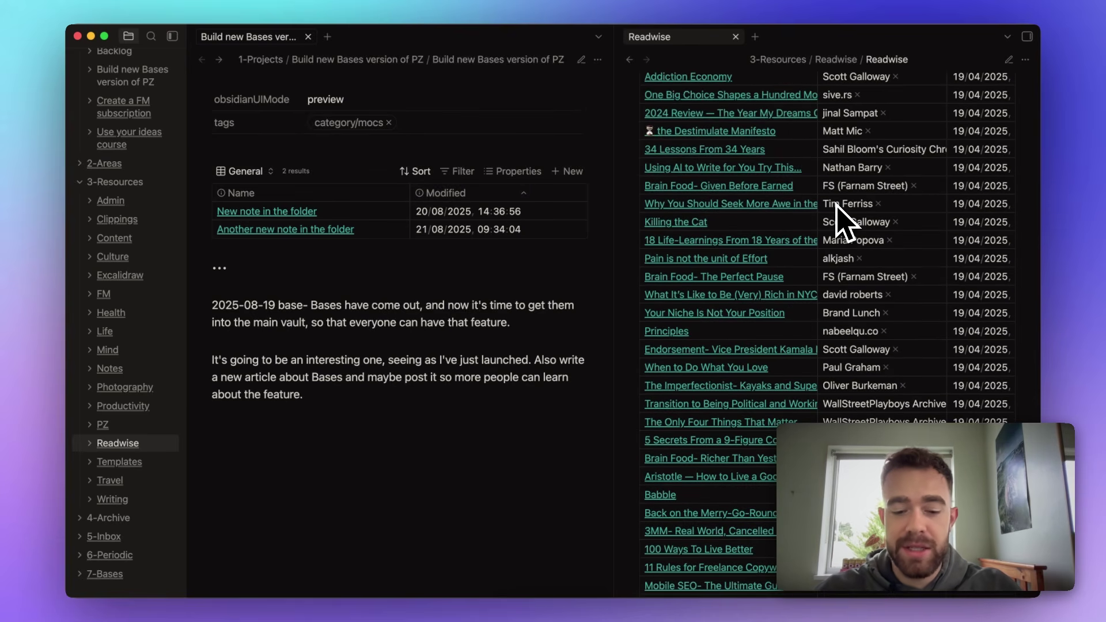
key(super+o)
text(readwi)
key(Escape)
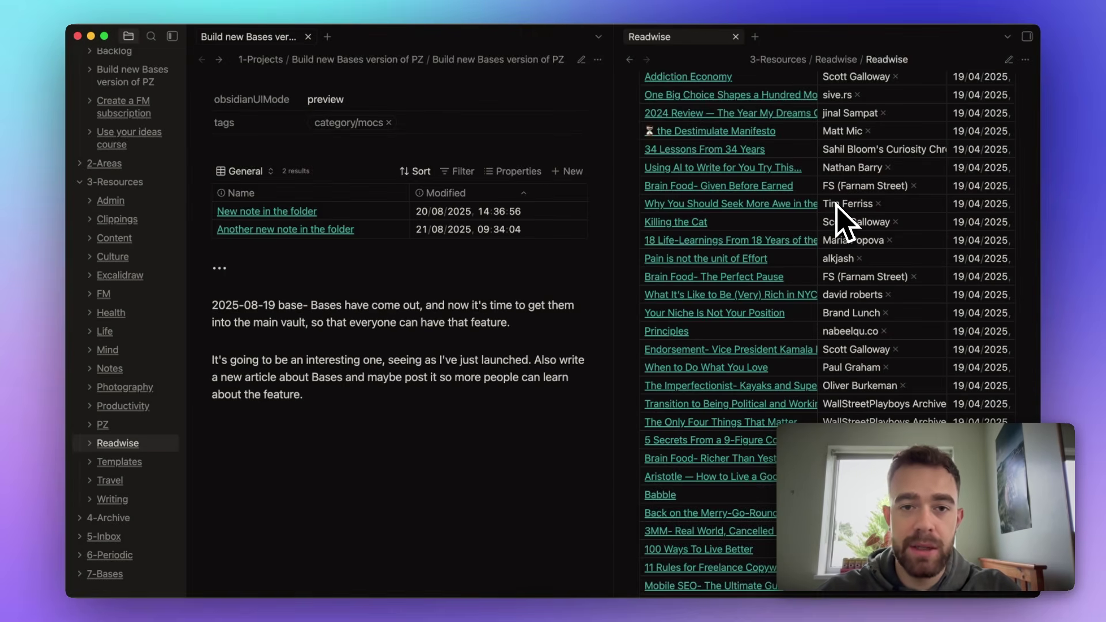
Step: Search for "readwise.ba", open Readwise.base from the 7-Bases folder and look through its Articles table
key(super+o)
text(readwise.ba)
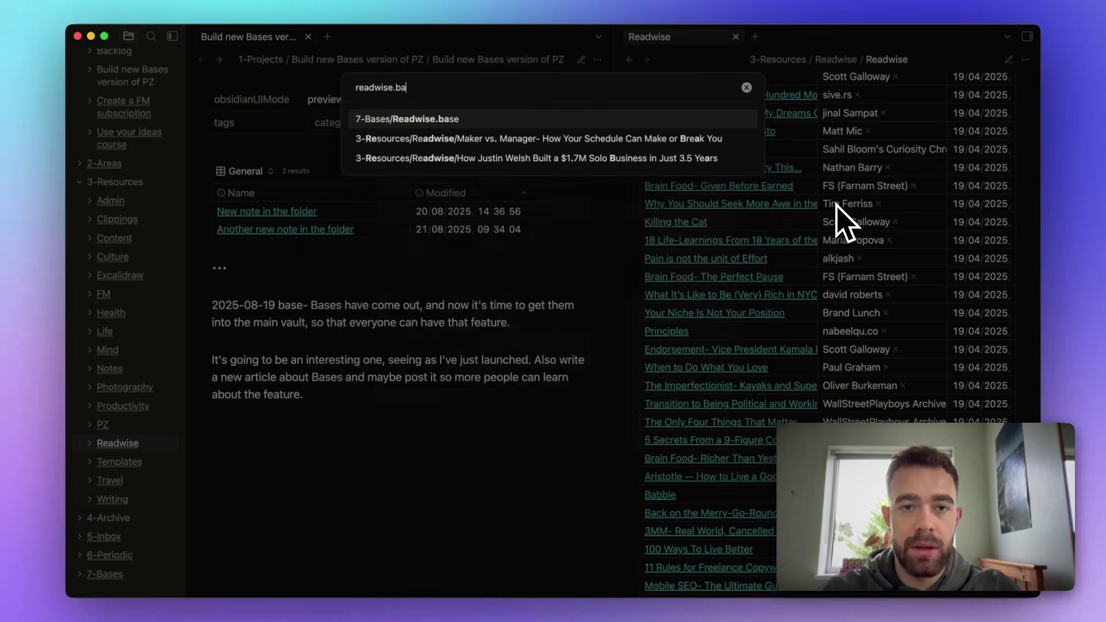
key(Return)
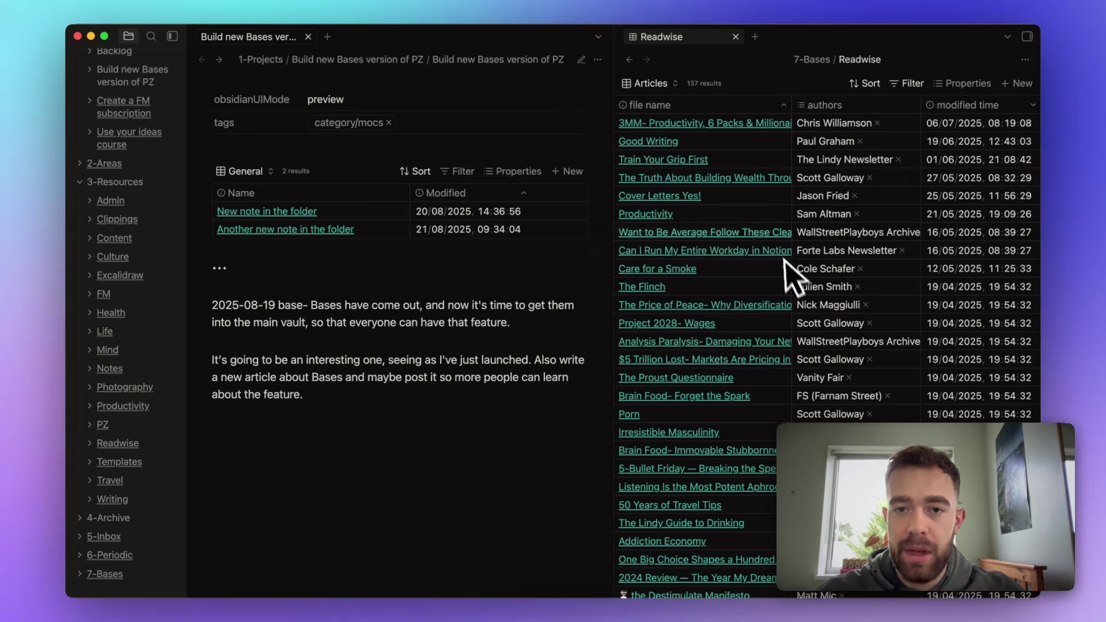
scroll(803, 230, down, 20)
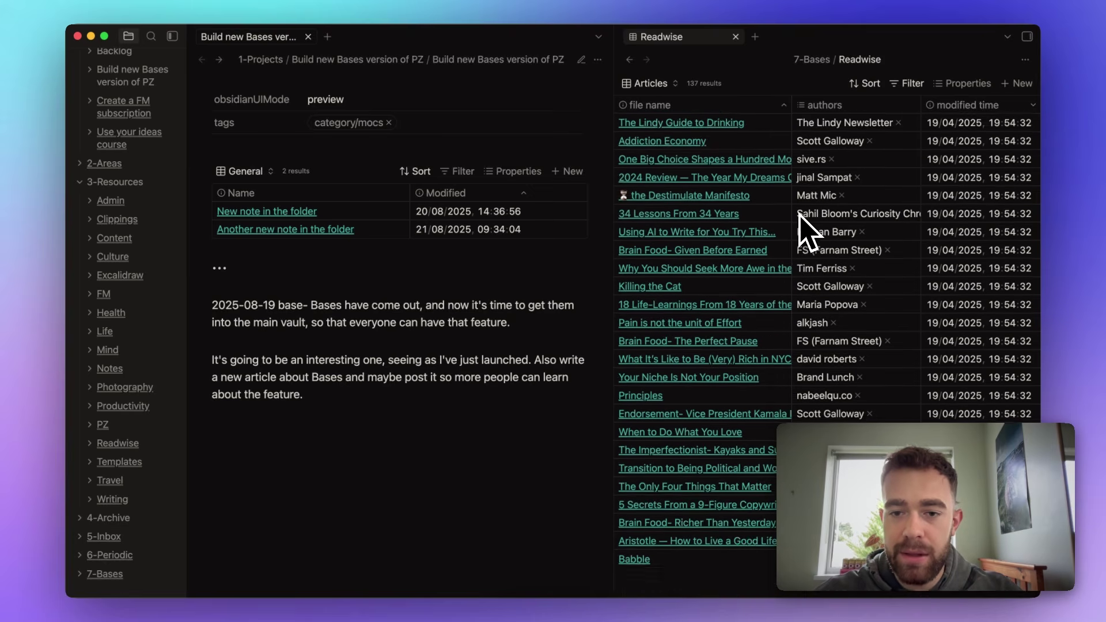
scroll(803, 230, down, 3)
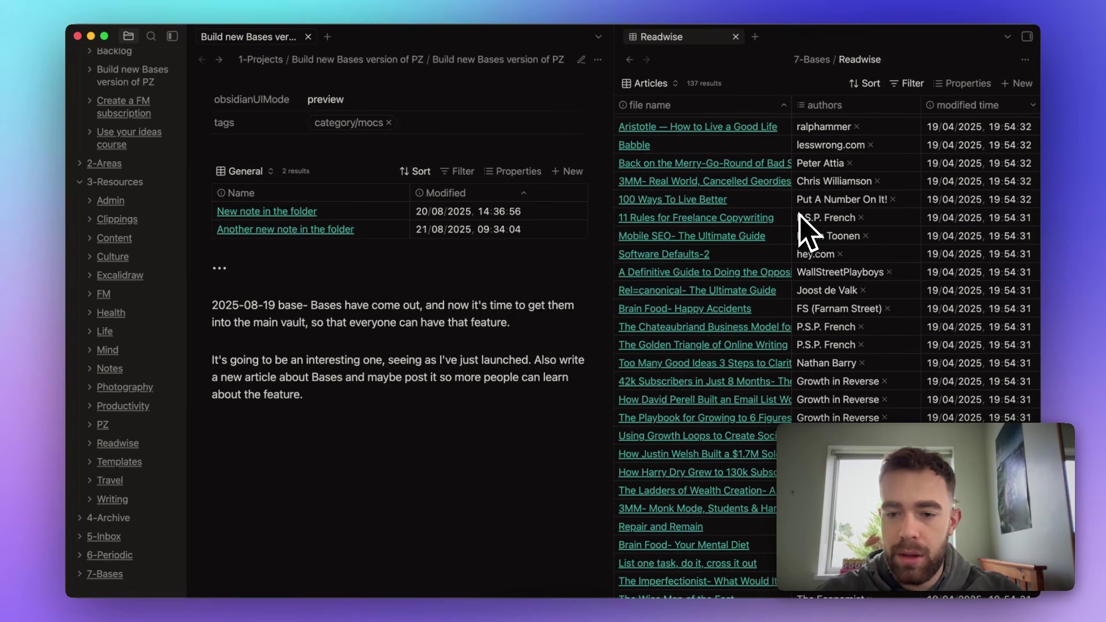
Step: Open the 3-Resources Readwise note in place of the "Build new Bases version of PZ" note, and look through its embedded Articles table
click(337, 326)
key(super+o)
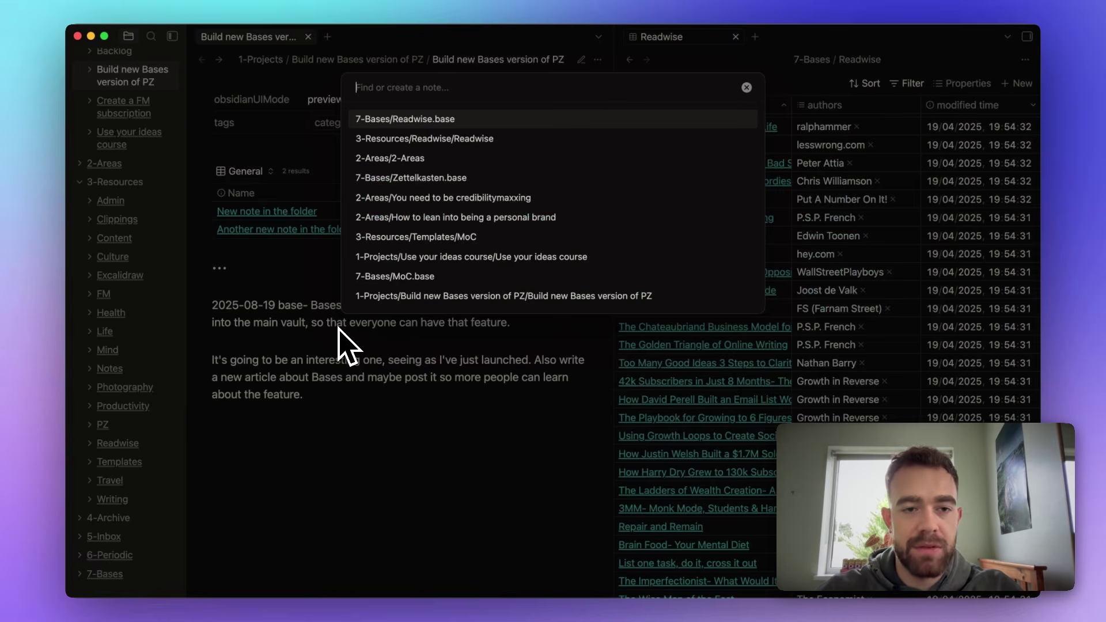
text(readwise)
key(Return)
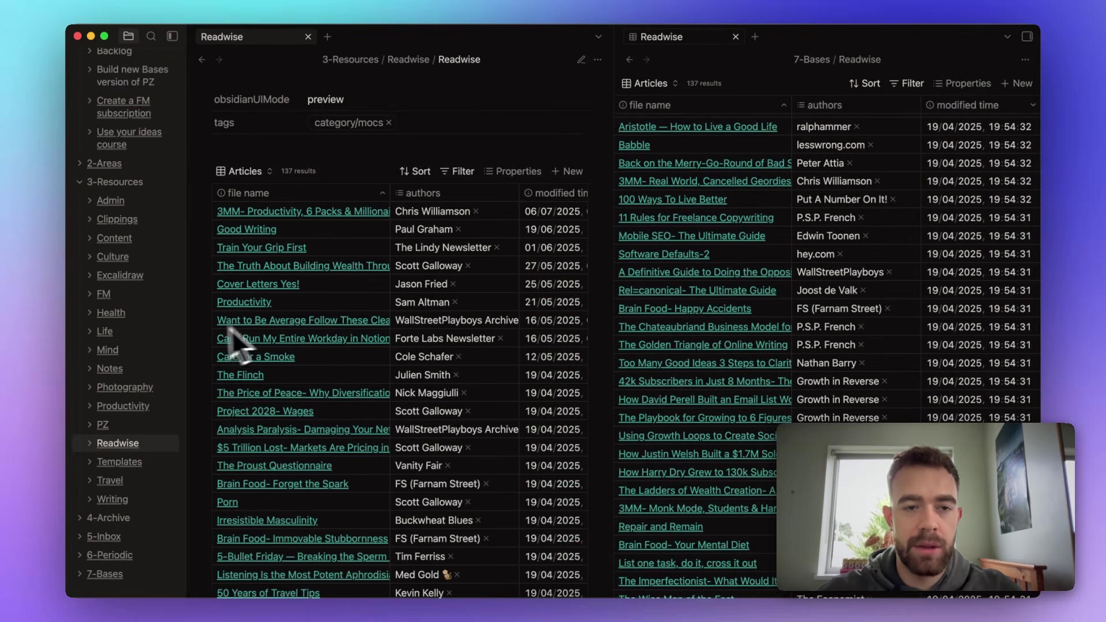
scroll(438, 276, down, 15)
scroll(441, 282, down, 15)
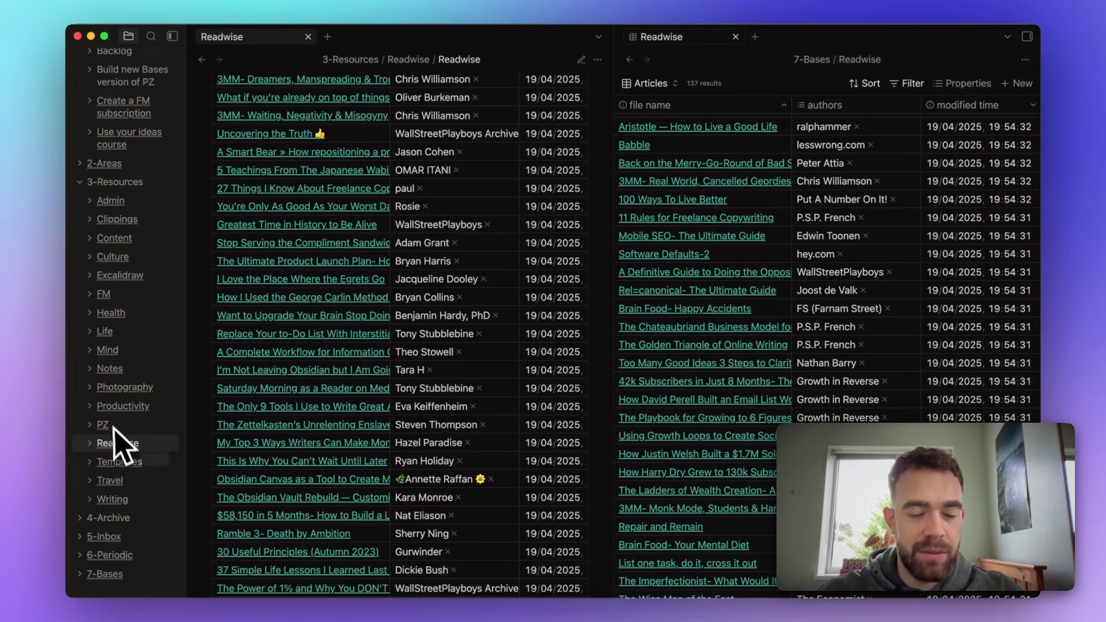
scroll(412, 314, up, 20)
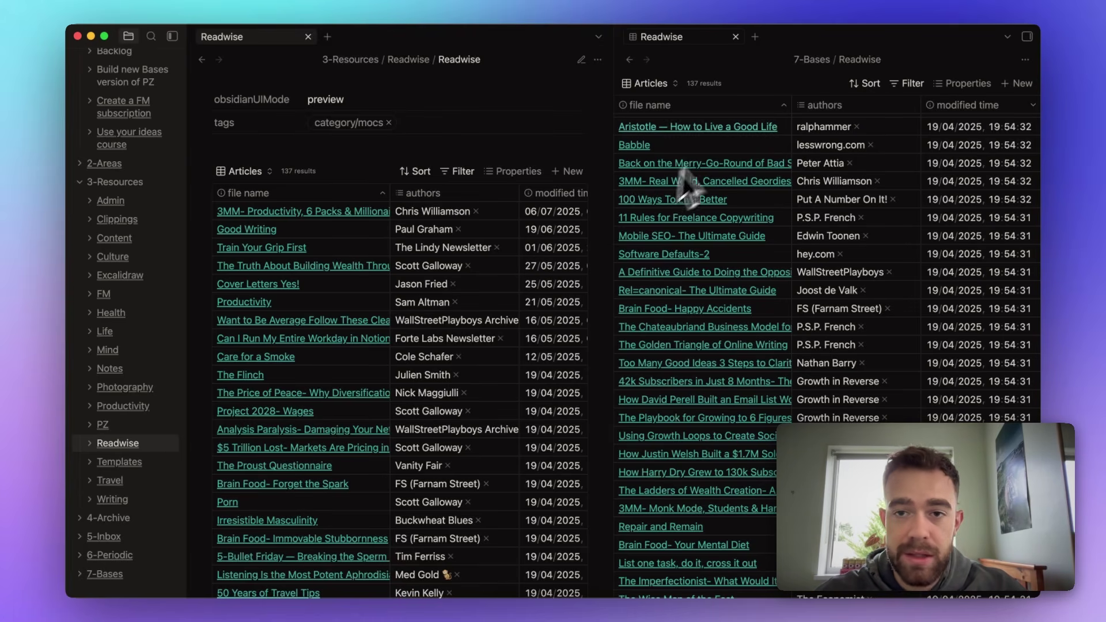
Step: Look through the Tweets view of Readwise.base and return to its Articles view
click(676, 85)
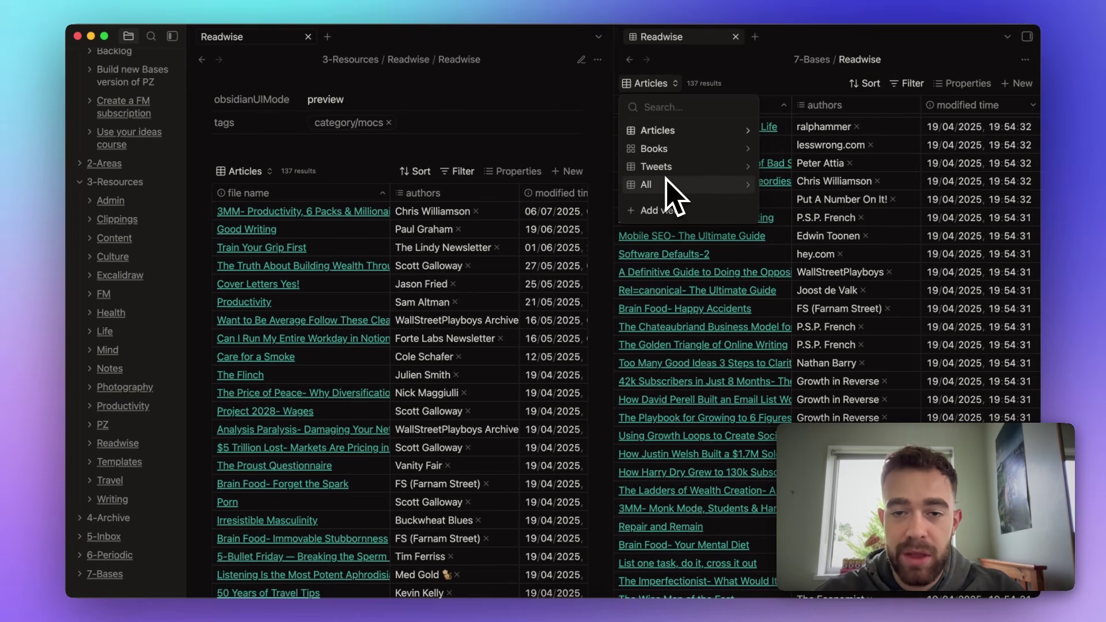
click(678, 168)
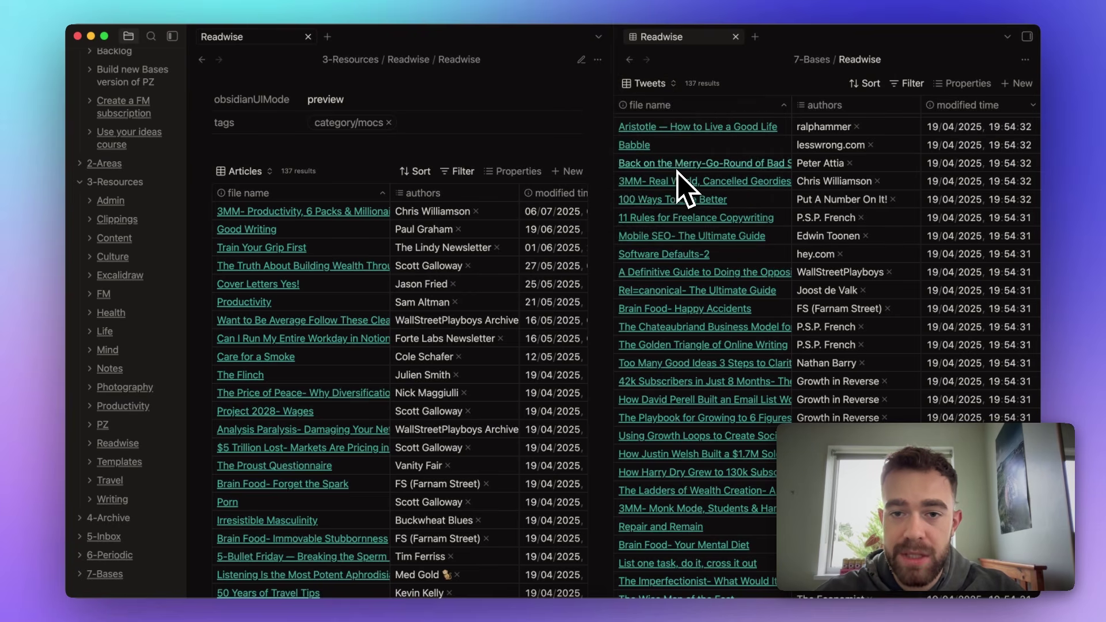
scroll(709, 288, down, 5)
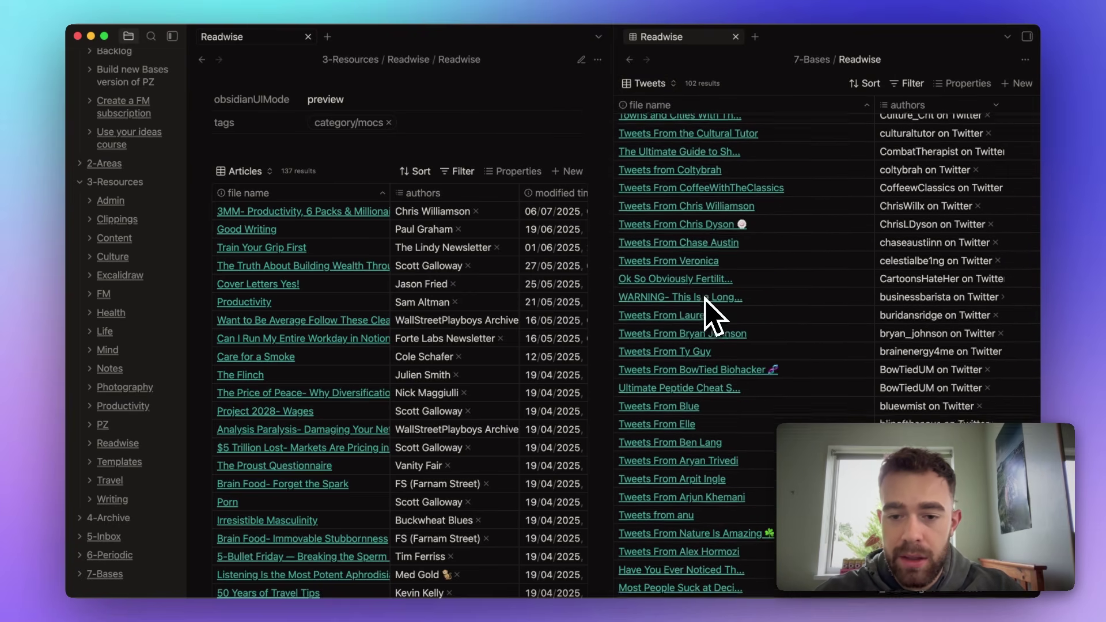
scroll(709, 305, up, 10)
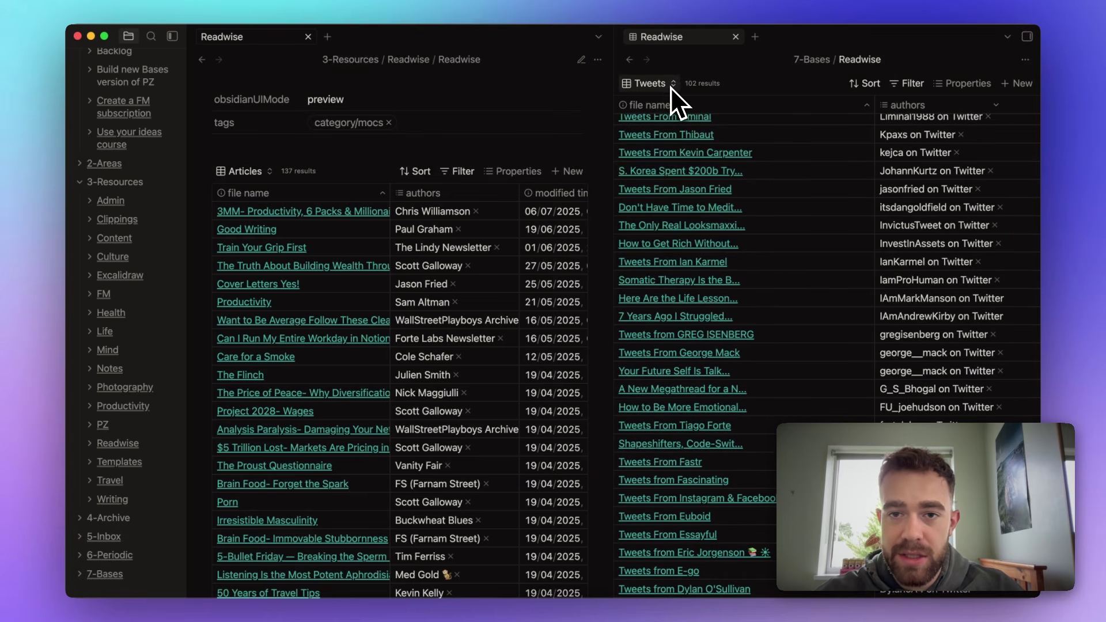
click(670, 87)
click(672, 145)
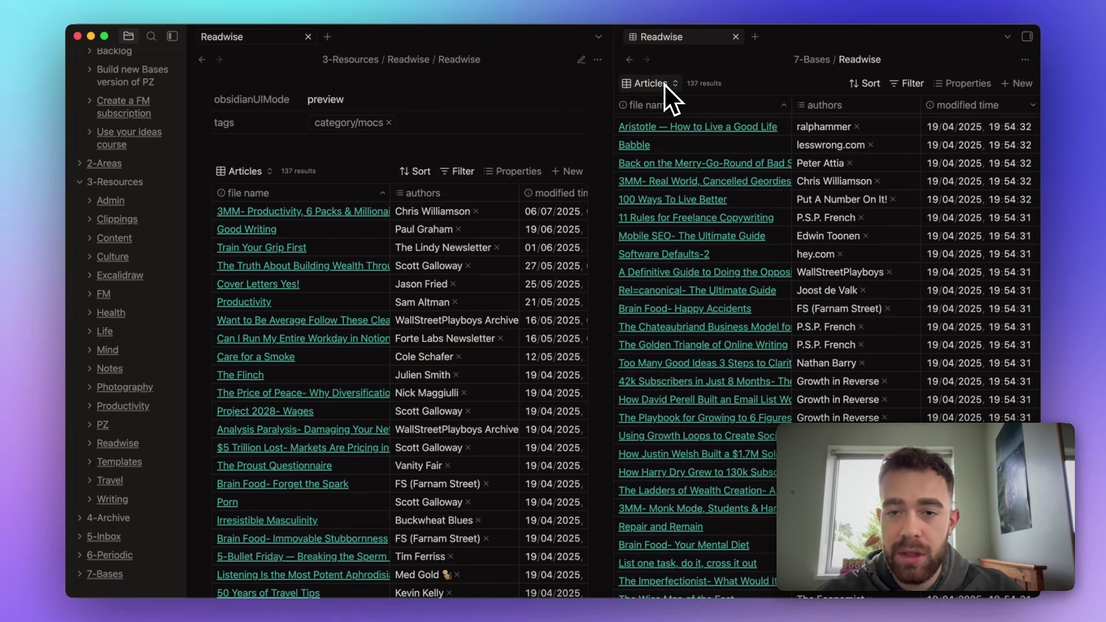
Step: Switch Readwise.base to the Books view and look through the cover cards
click(665, 84)
click(670, 146)
scroll(795, 164, down, 5)
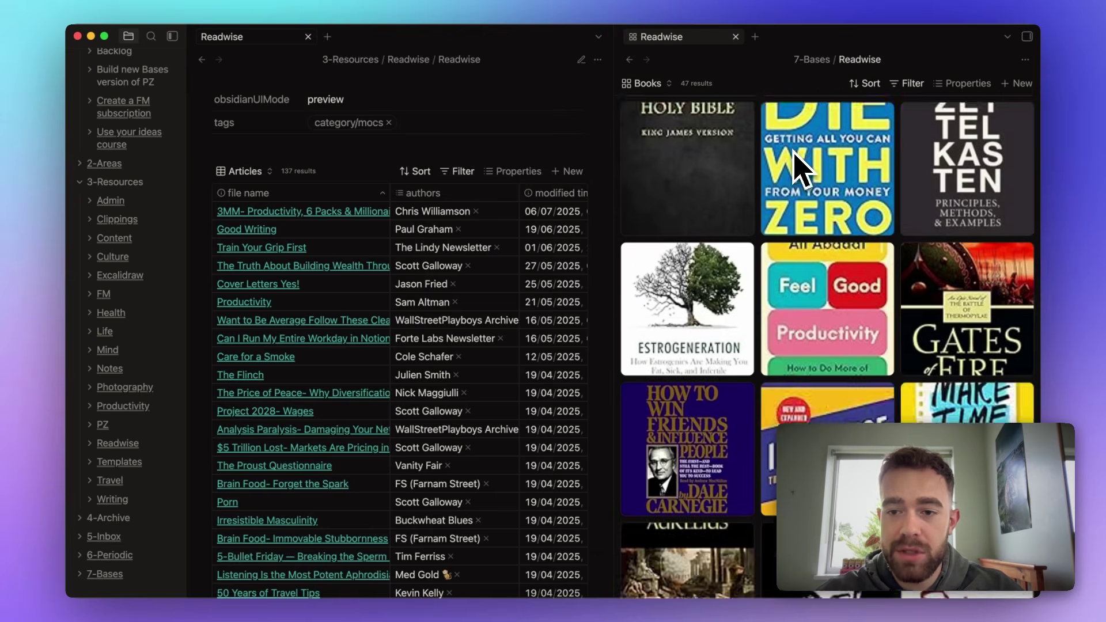
scroll(798, 167, down, 3)
scroll(795, 161, up, 10)
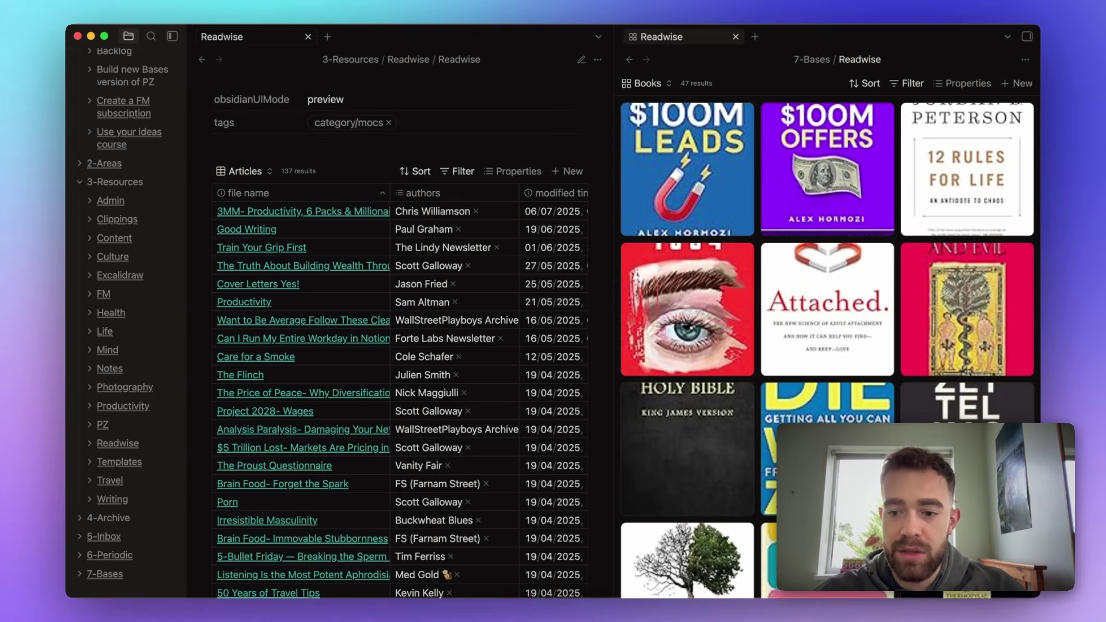
Step: Open the Die With Zero book note from its card, look over its highlights and properties, and return to the Books view
click(827, 404)
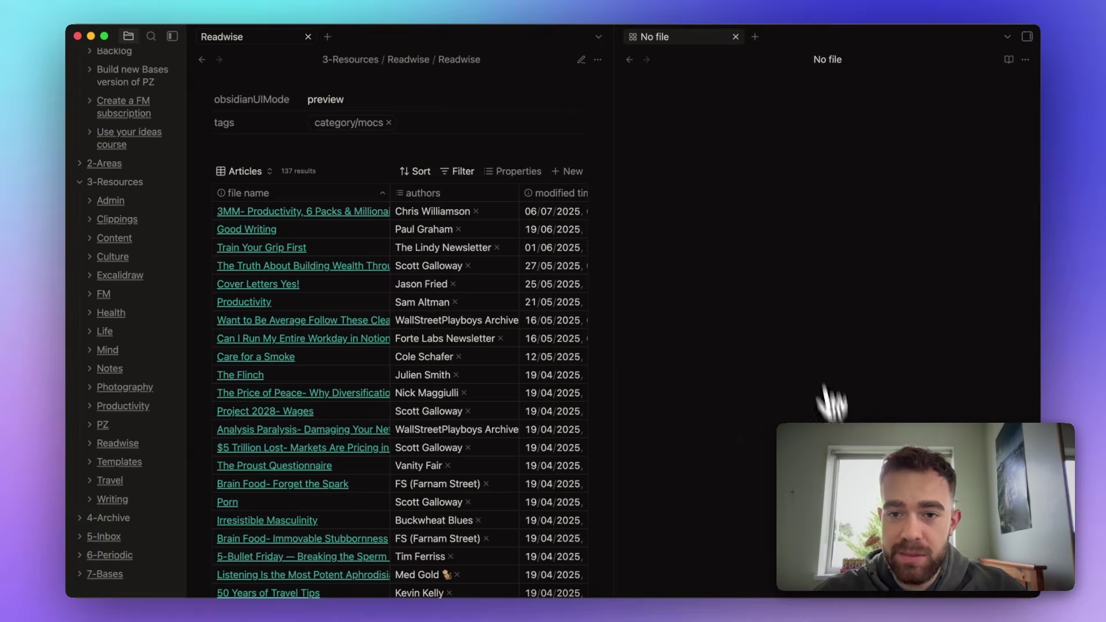
scroll(840, 355, down, 20)
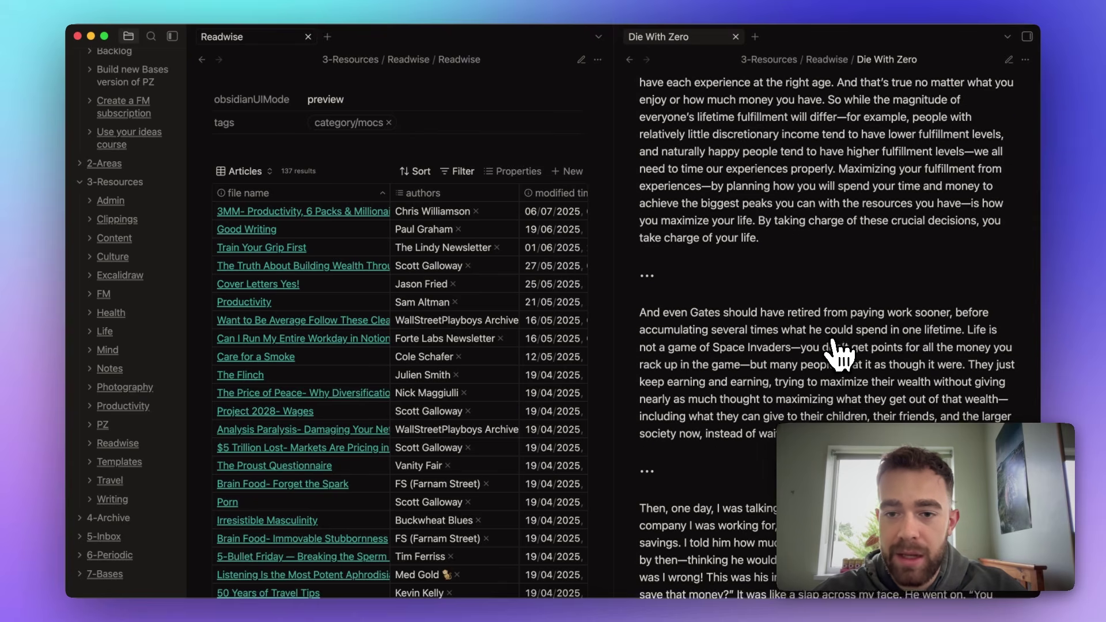
scroll(840, 355, up, 20)
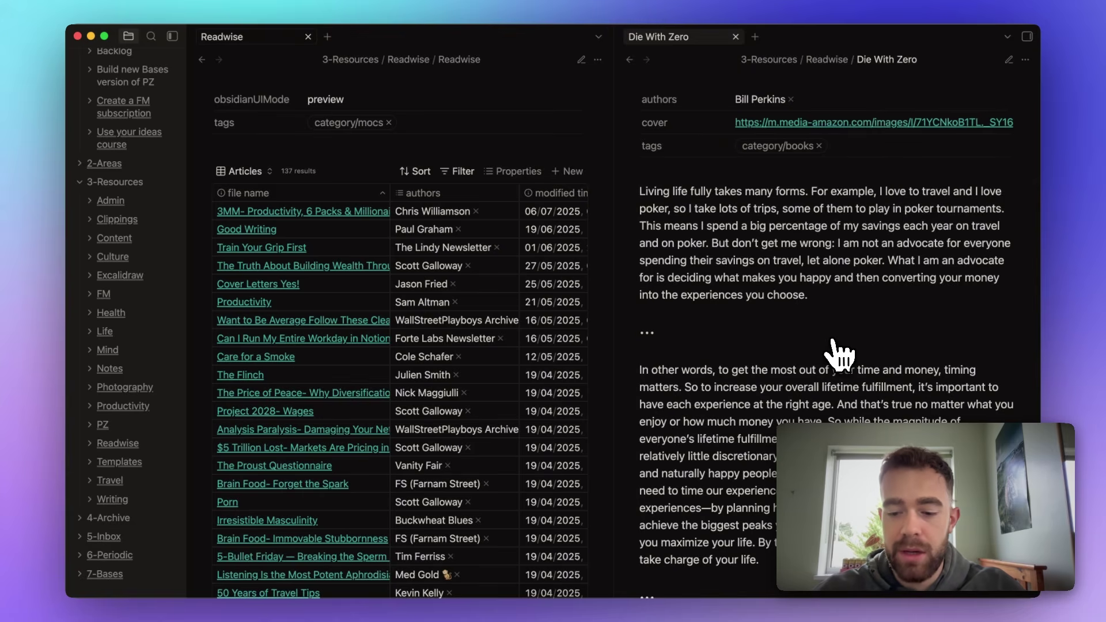
key(super+alt+Left)
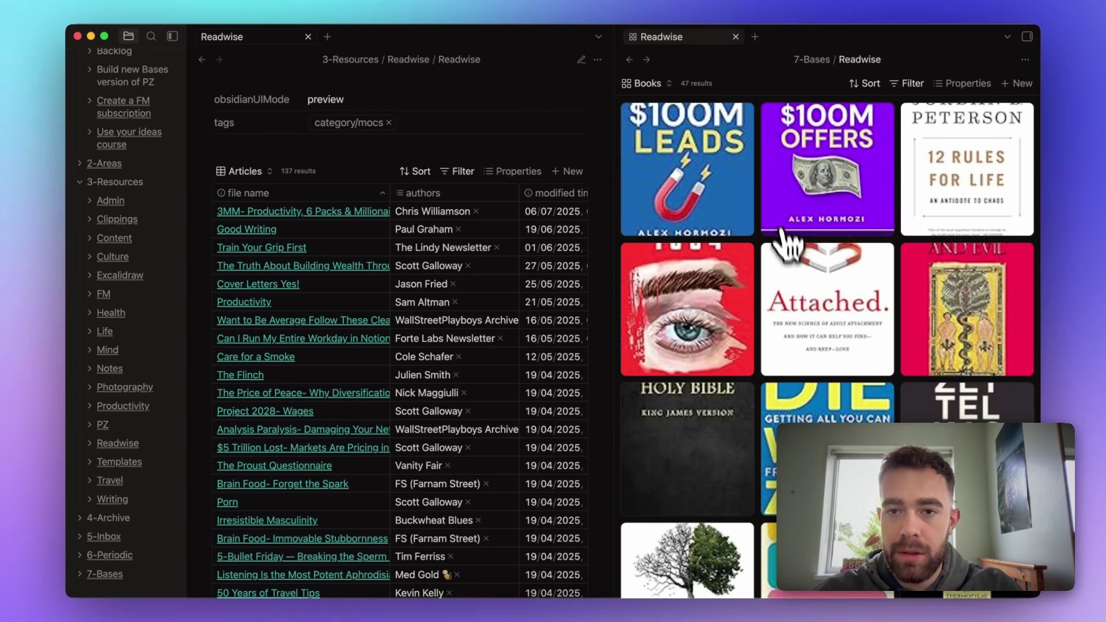
Step: Show the authors property on the Books cards, and hide the mistakenly enabled author property
click(983, 83)
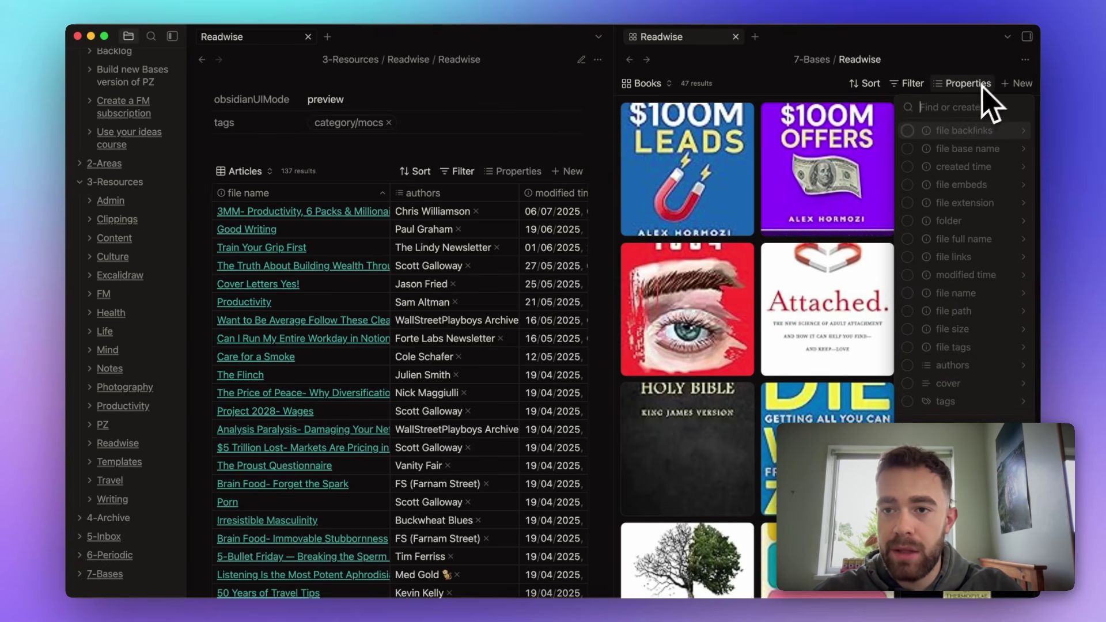
text(author)
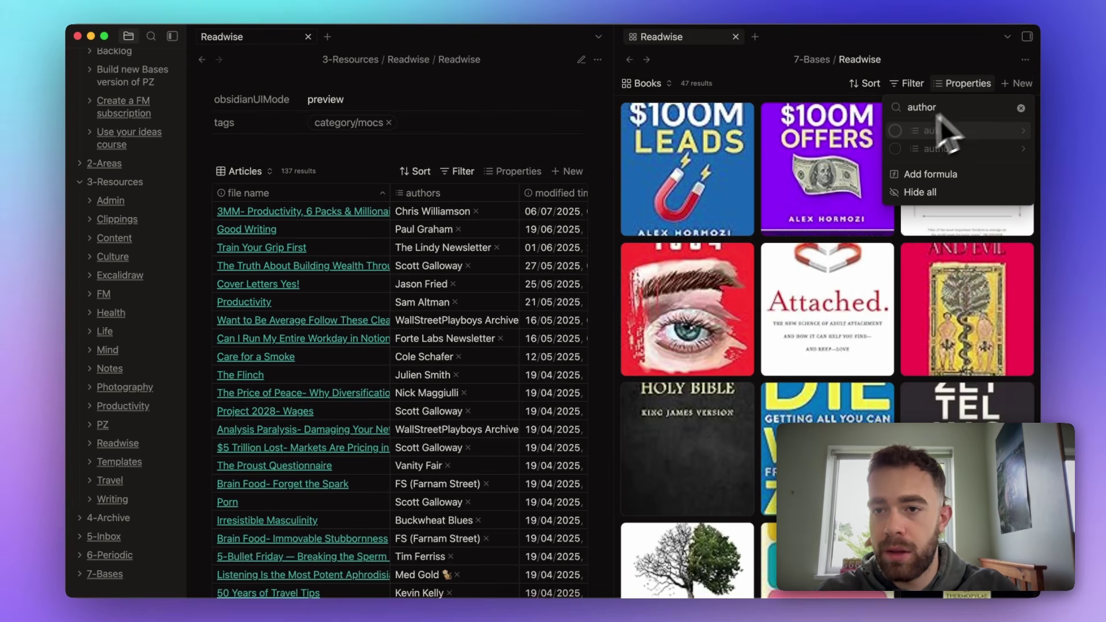
click(894, 131)
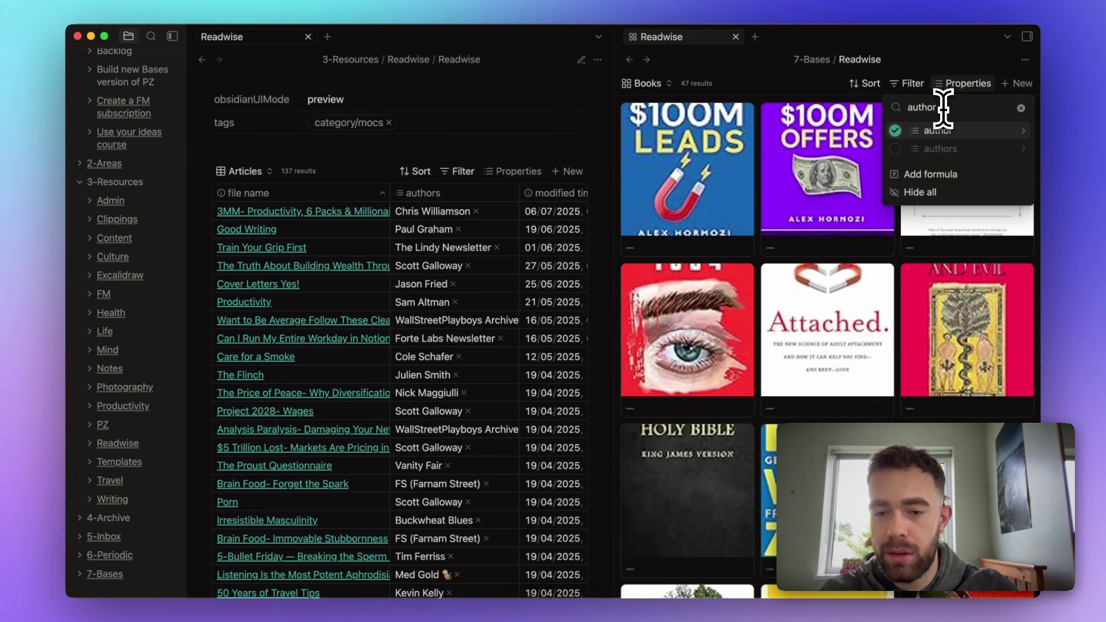
text(s)
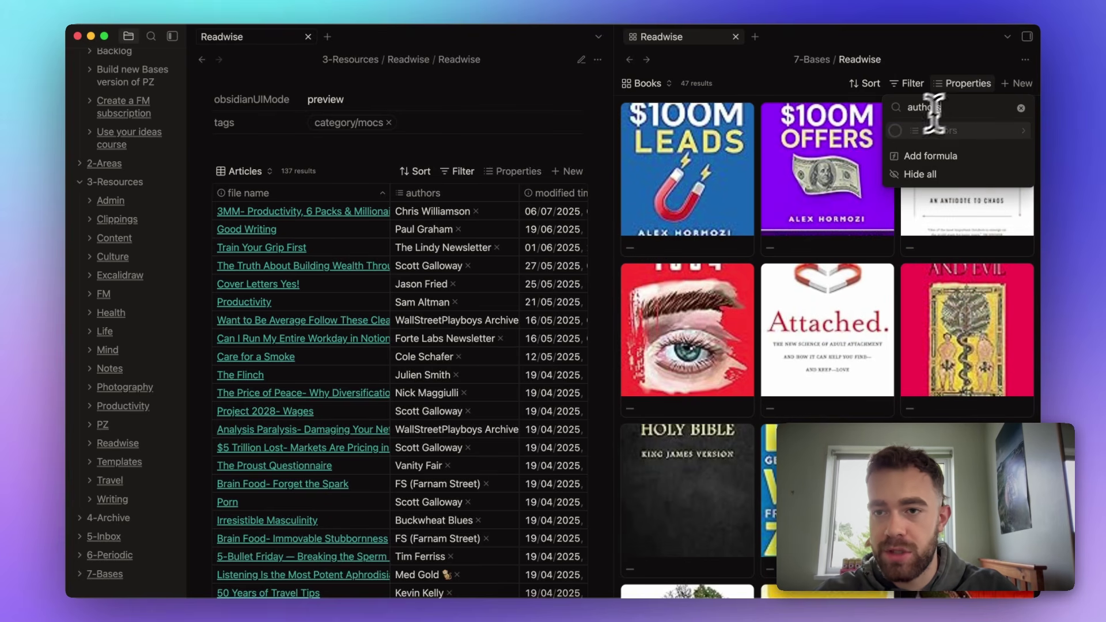
click(896, 132)
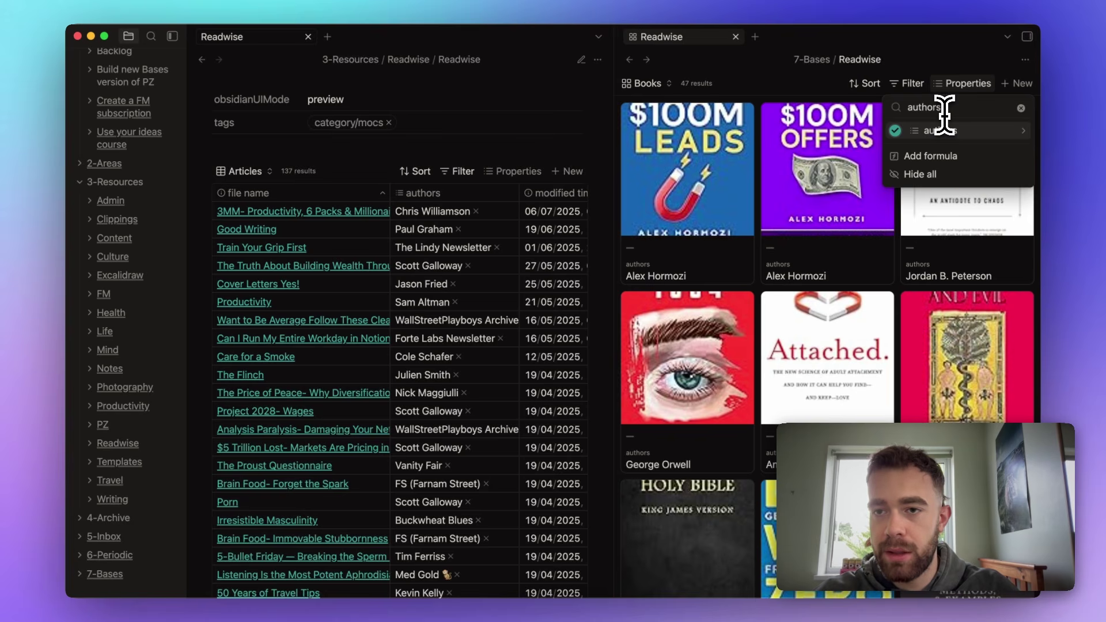
key(BackSpace)
click(895, 131)
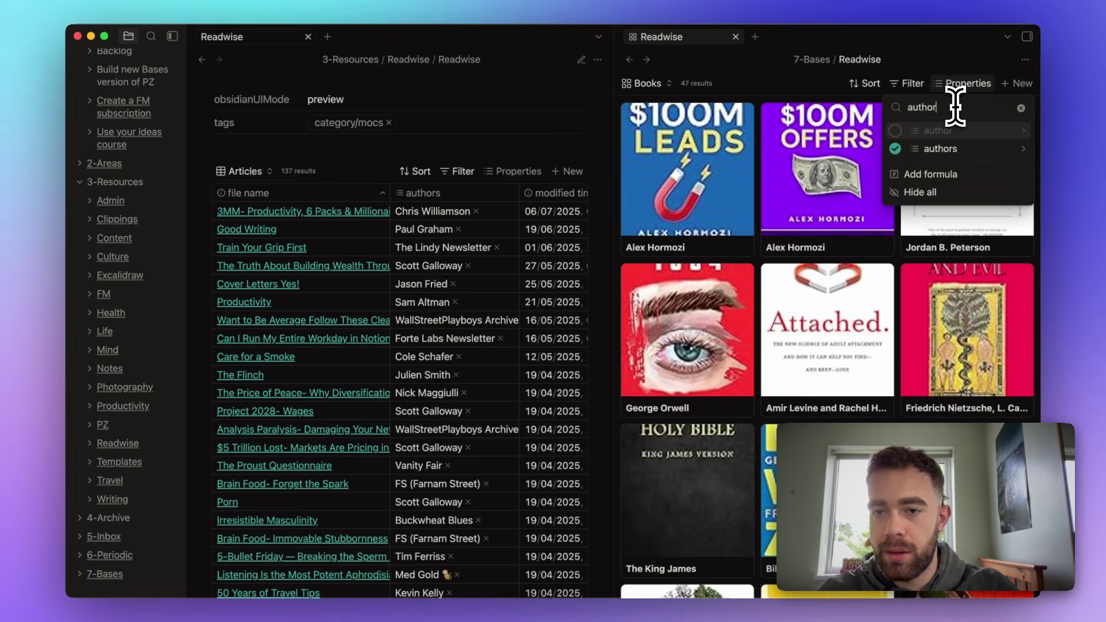
Step: Try showing the title property on the Books cards, and hide it again
key(BackSpace)
key(BackSpace)
key(BackSpace)
key(BackSpace)
key(BackSpace)
key(BackSpace)
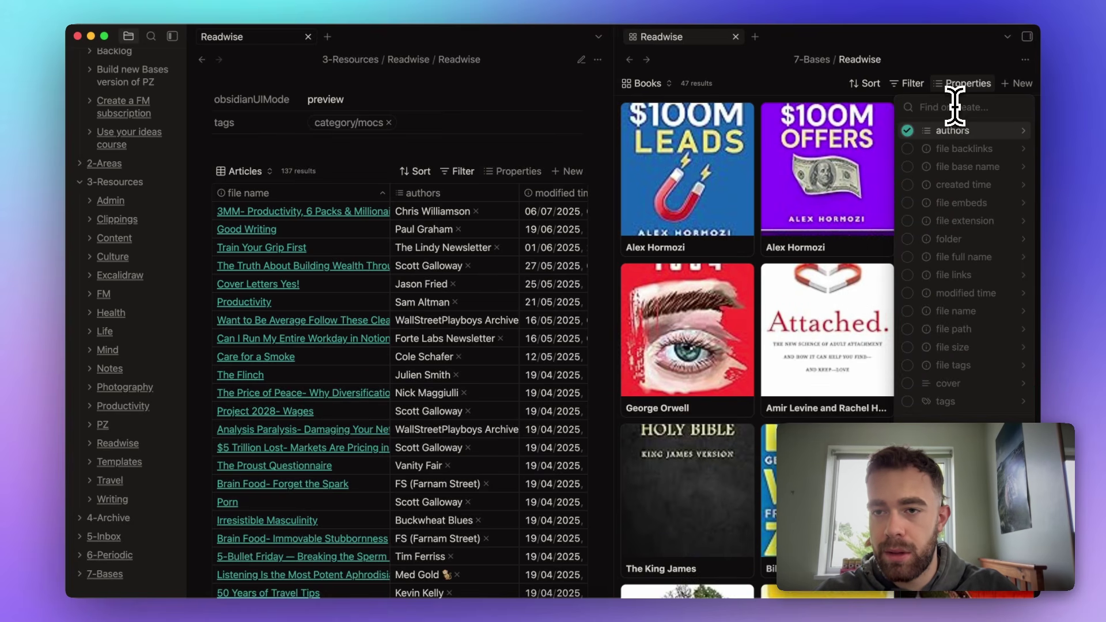
text(title)
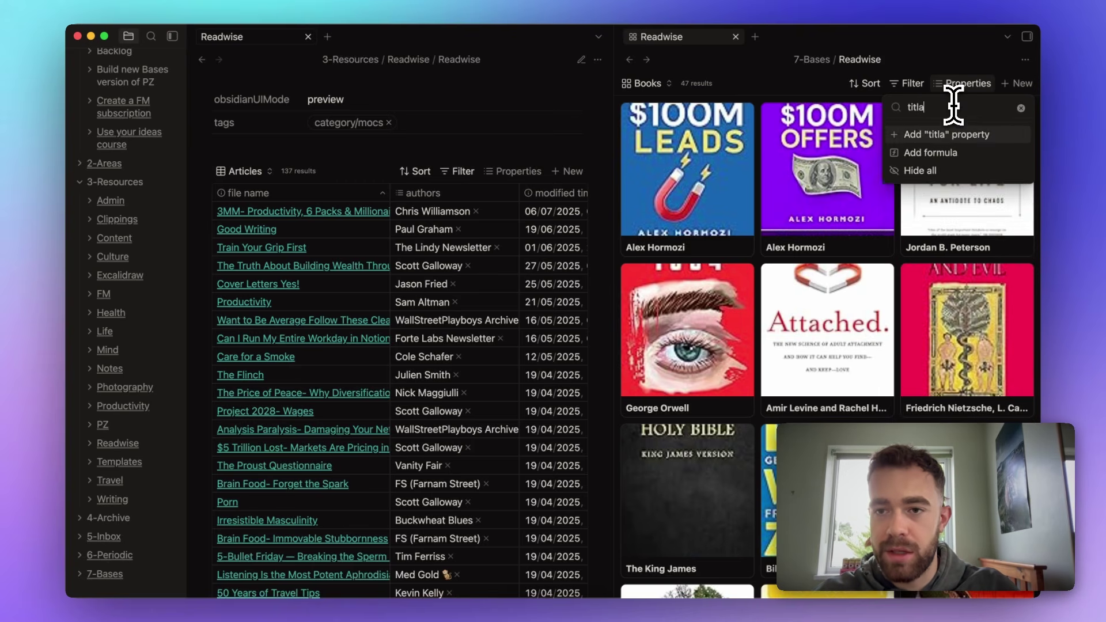
click(896, 131)
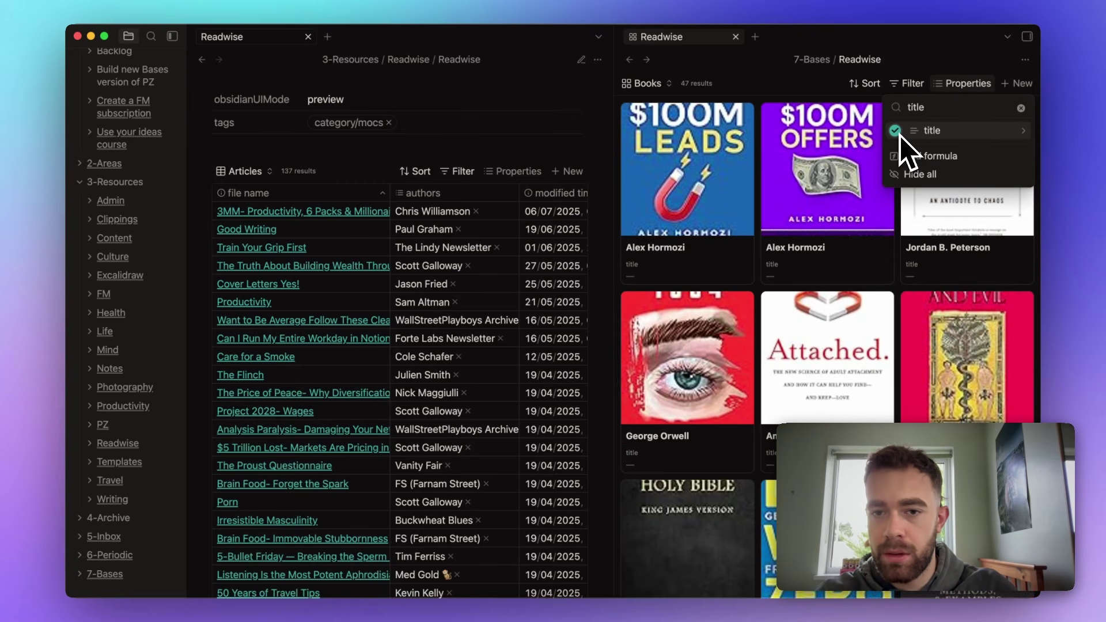
click(897, 131)
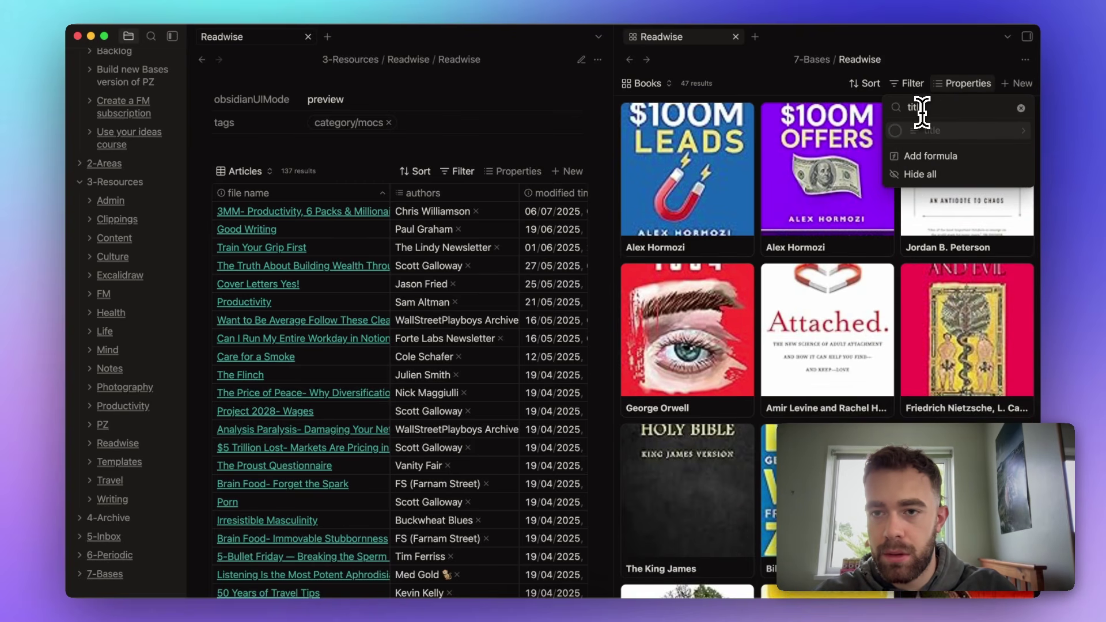
Step: Show the file name property on the Books cards and look over the updated cards
key(BackSpace)
key(BackSpace)
key(BackSpace)
key(BackSpace)
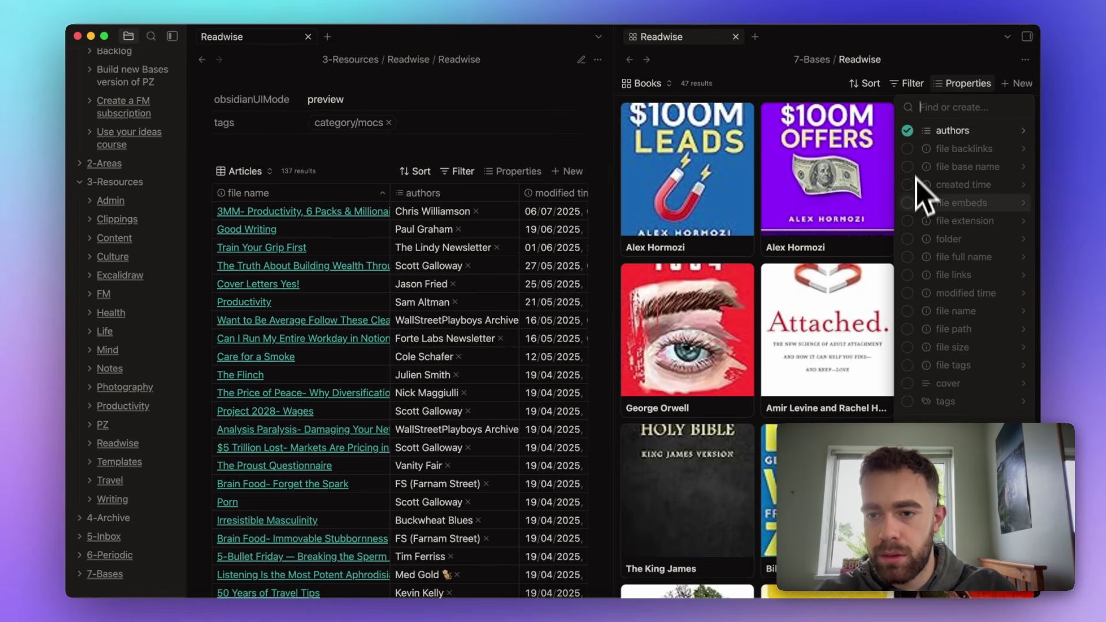
click(909, 312)
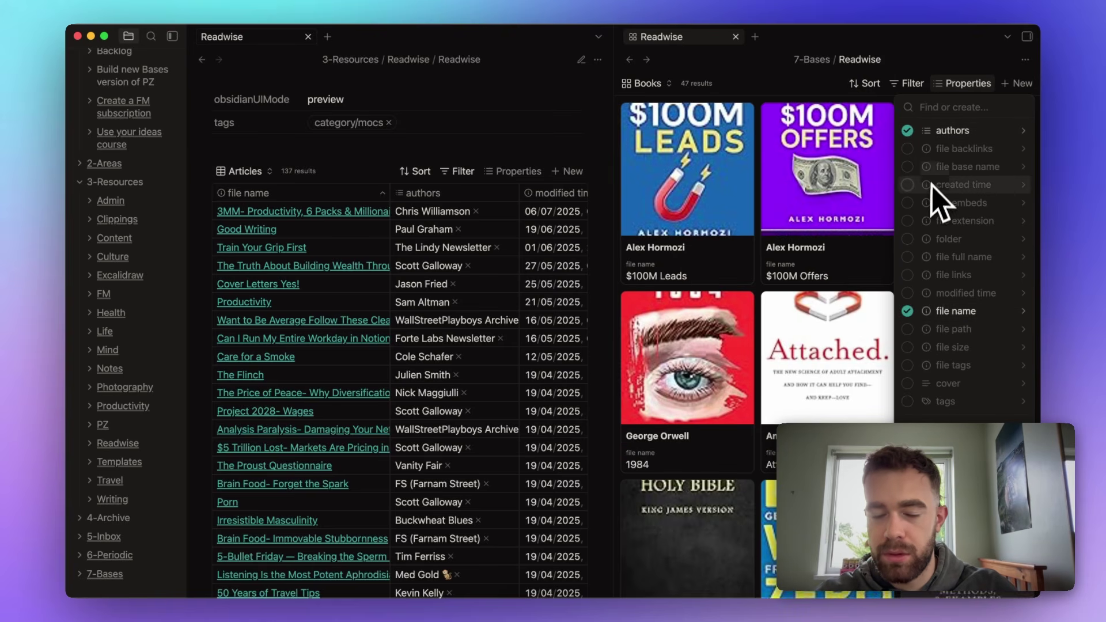
key(Escape)
scroll(847, 277, down, 1)
scroll(848, 278, up, 1)
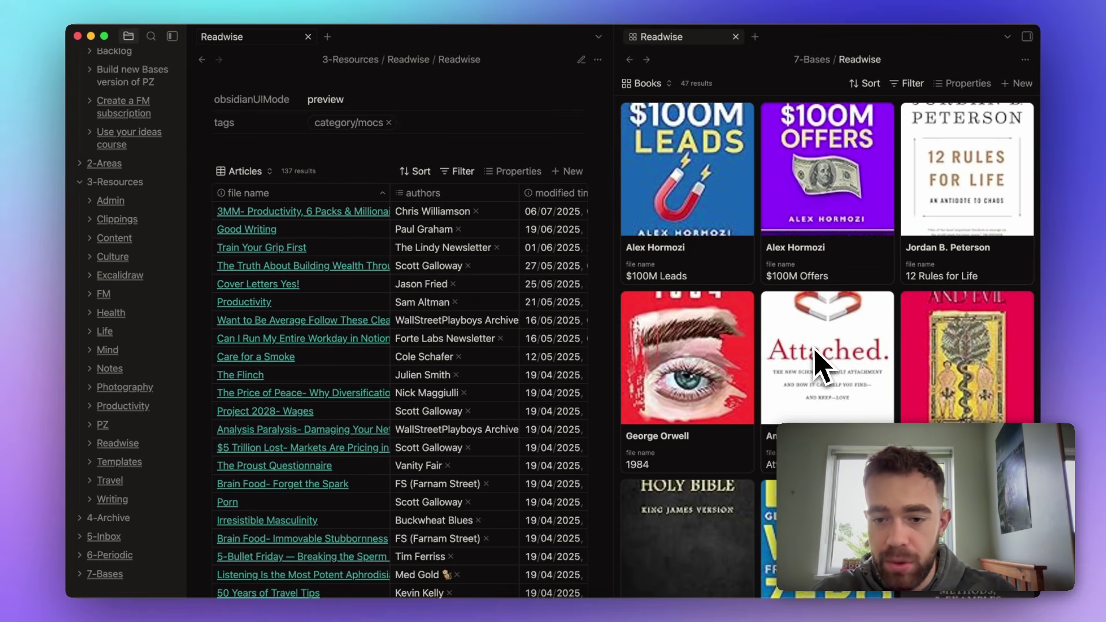
scroll(818, 352, down, 2)
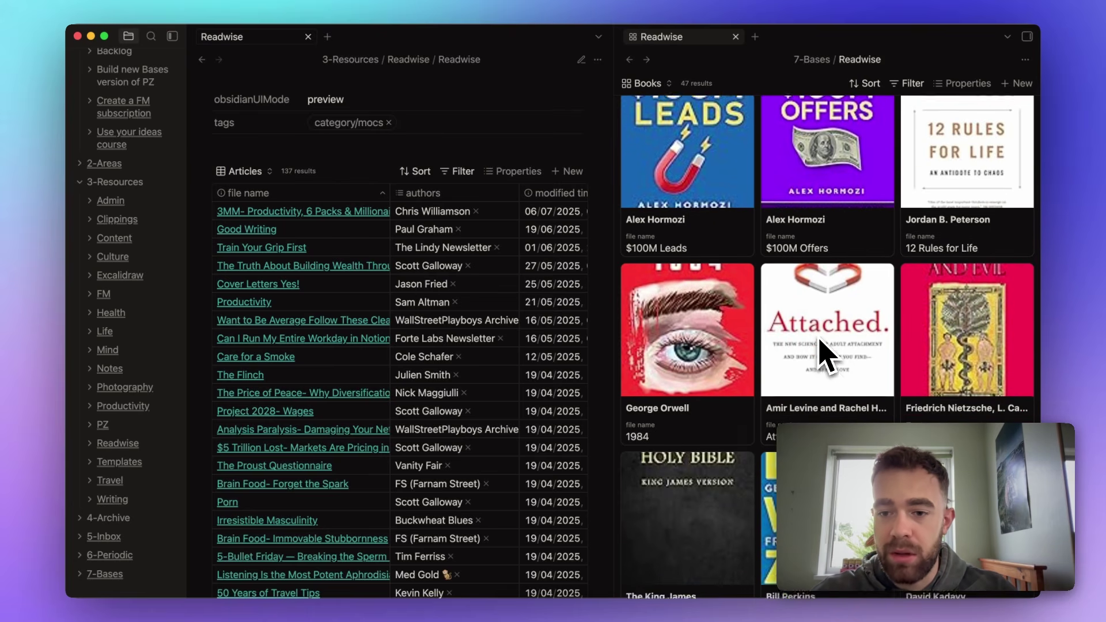
scroll(825, 355, up, 2)
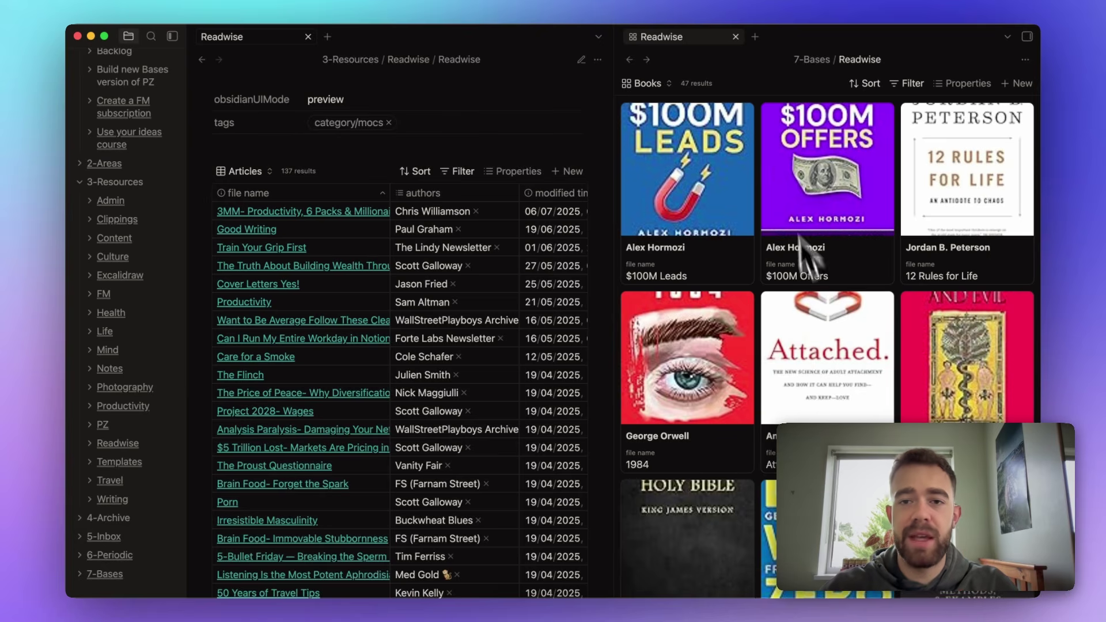
Step: Close the Readwise base beside the Readwise note and open the 6-Periodic folder note
key(super+w)
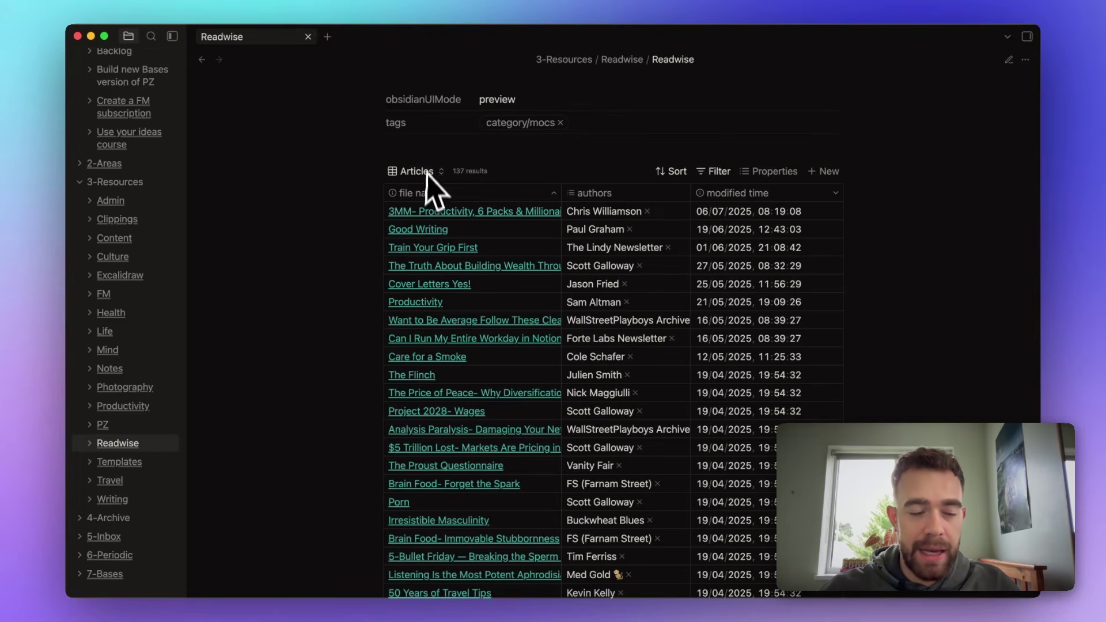
scroll(161, 196, up, 1)
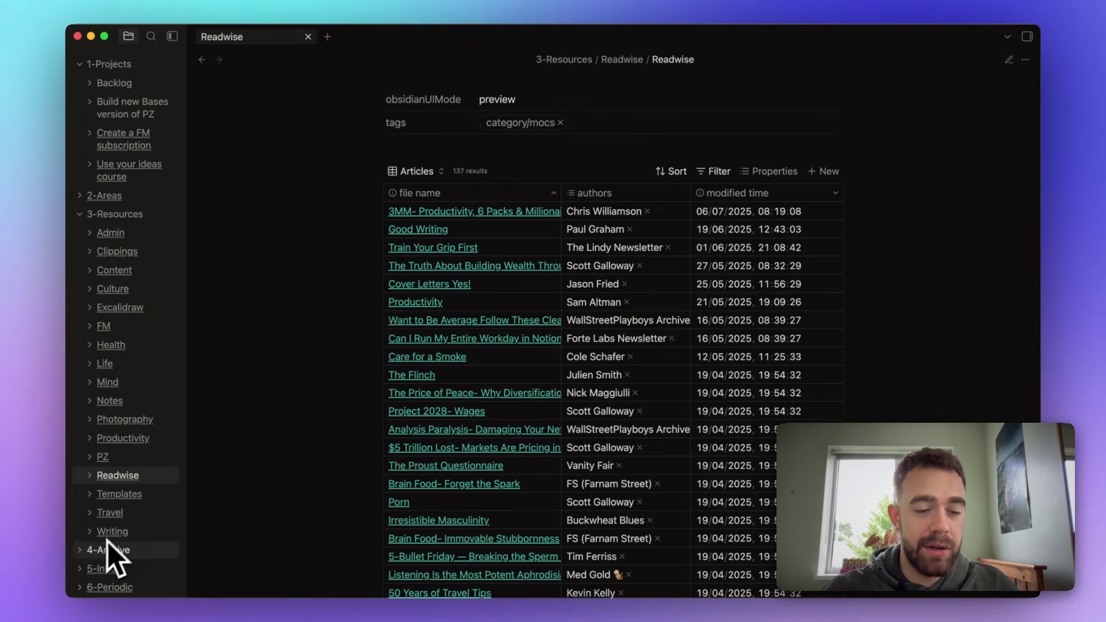
scroll(124, 478, down, 1)
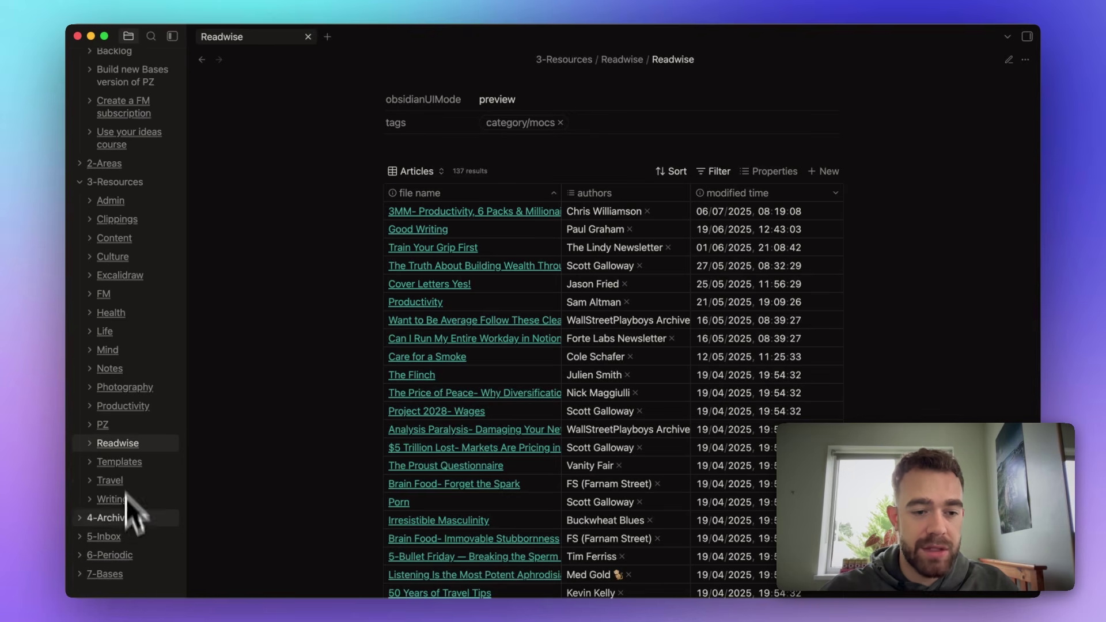
click(115, 555)
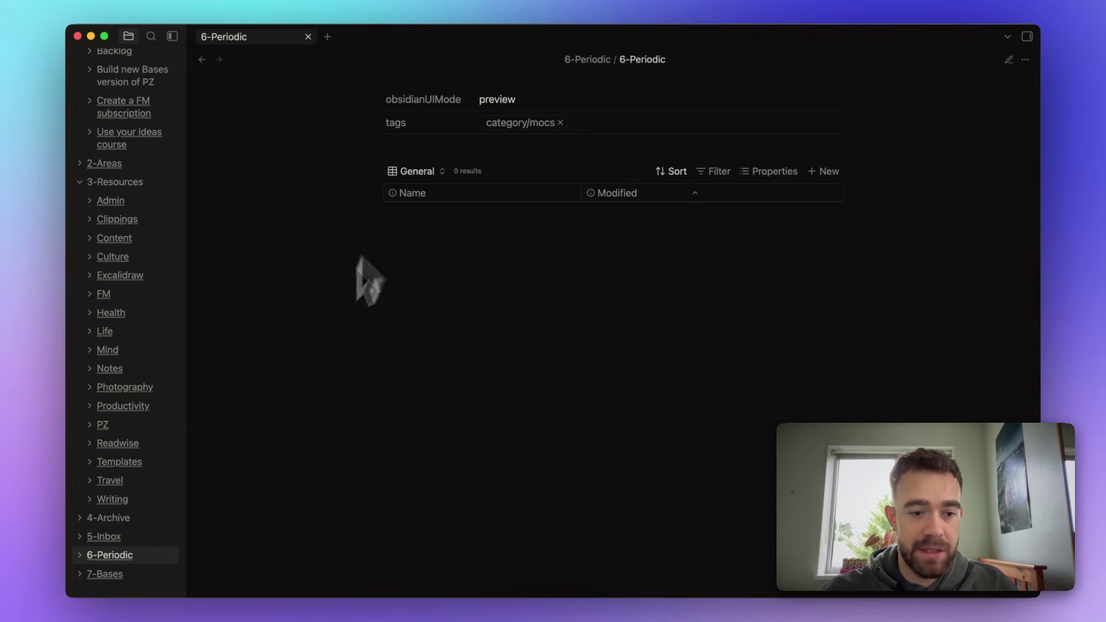
Step: Open the 5-Inbox folder note and look through the notes listed in its General view
click(104, 539)
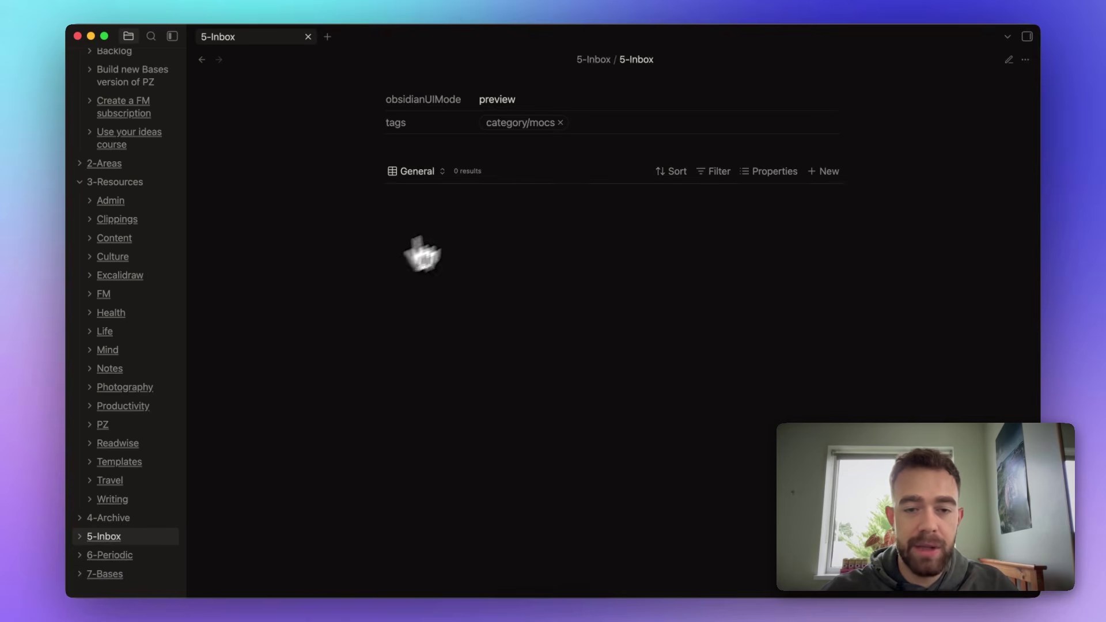
scroll(562, 340, down, 2)
scroll(562, 340, down, 2)
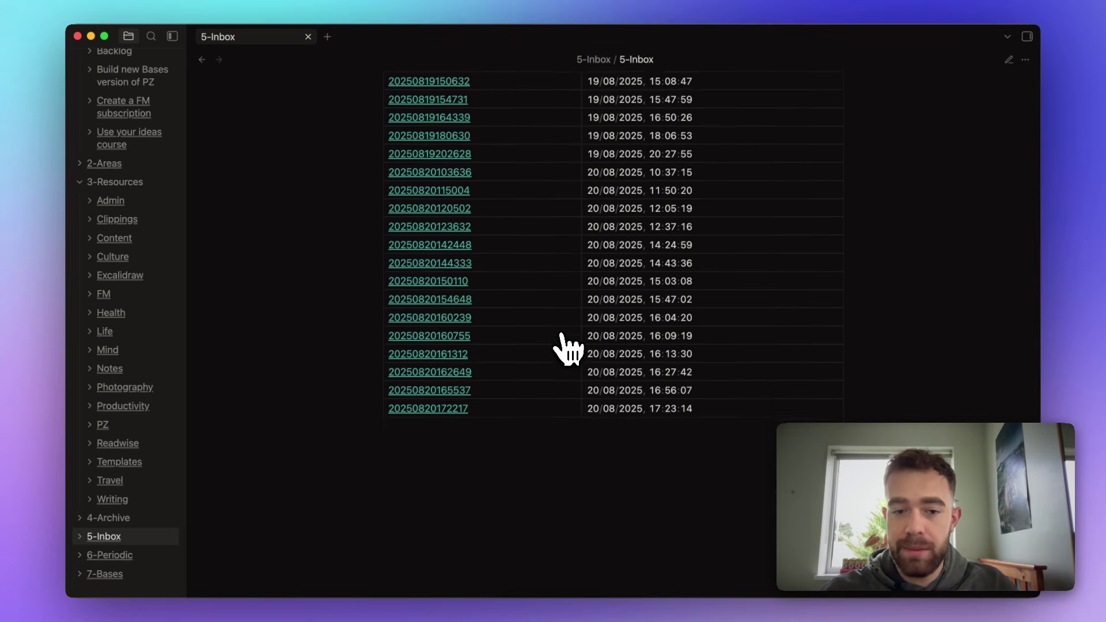
scroll(561, 340, up, 4)
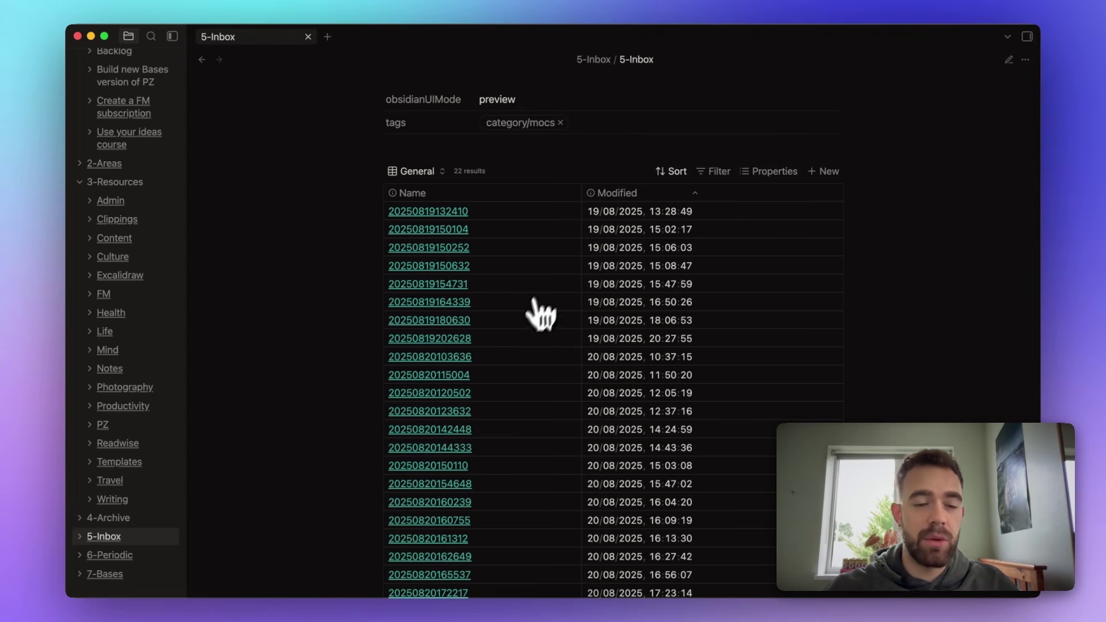
Step: Open the Build new Bases version of PZ project note and compare its base listing with the notes in its folder
scroll(148, 209, up, 1)
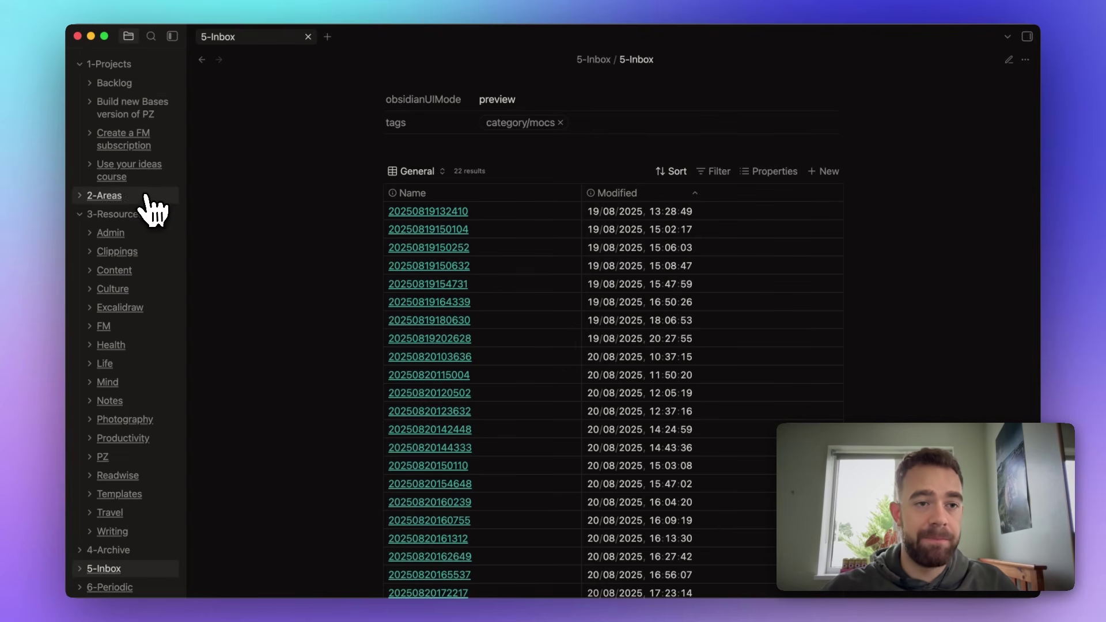
click(138, 115)
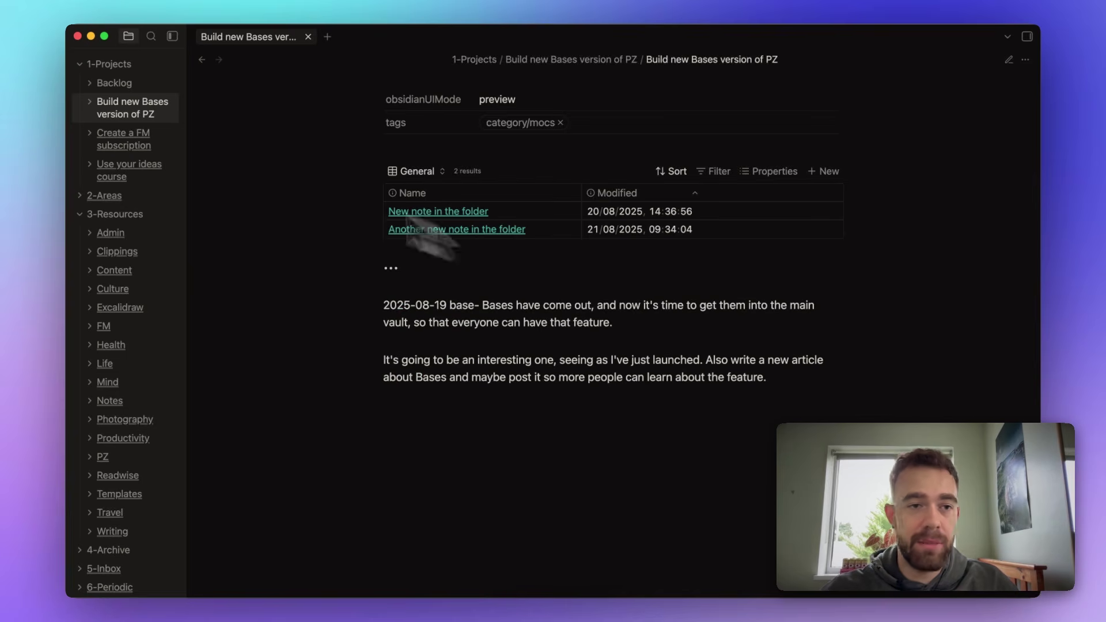
click(92, 102)
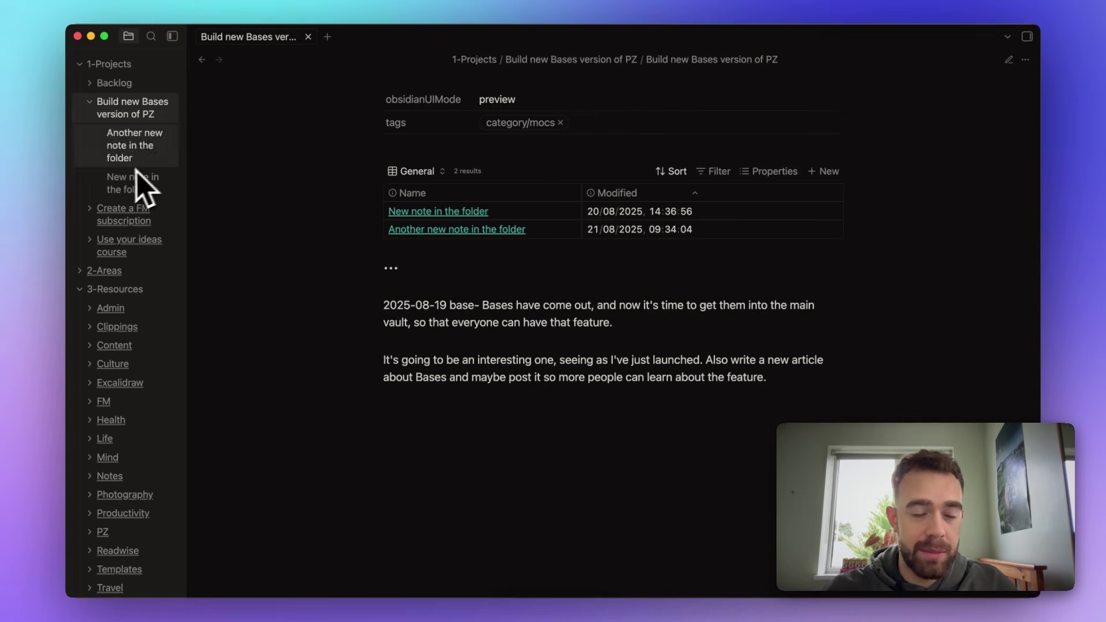
click(98, 108)
key(super+o)
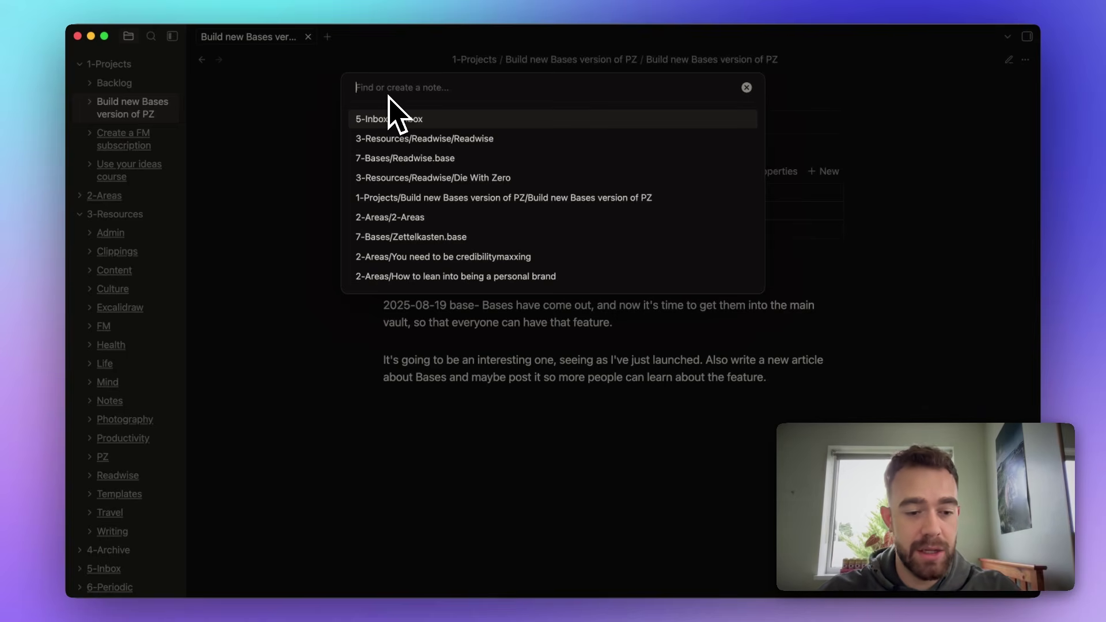
key(Escape)
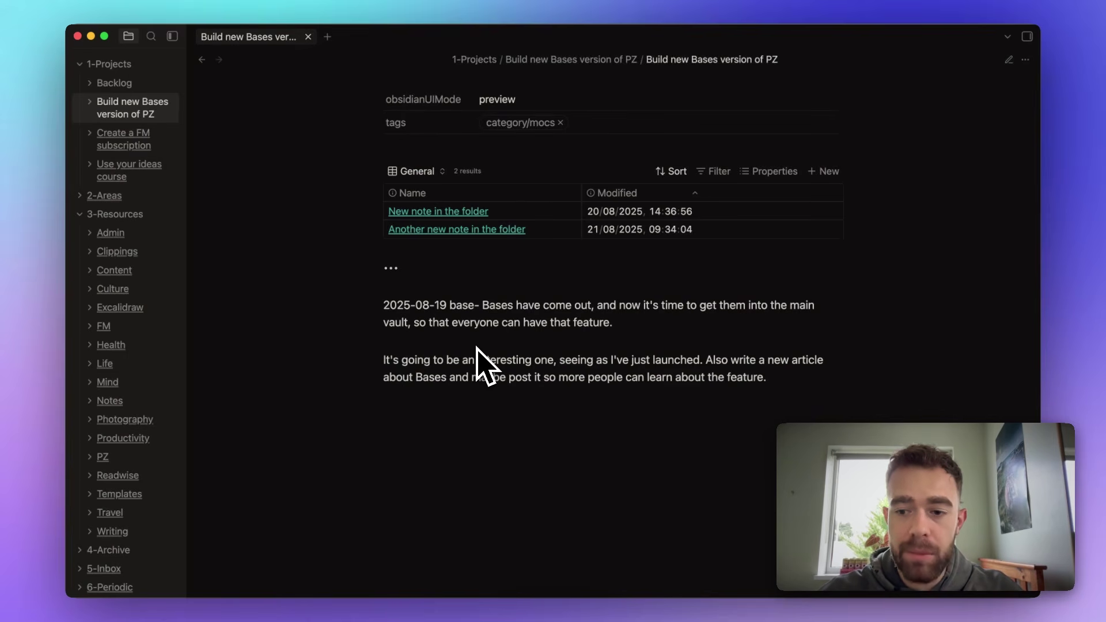